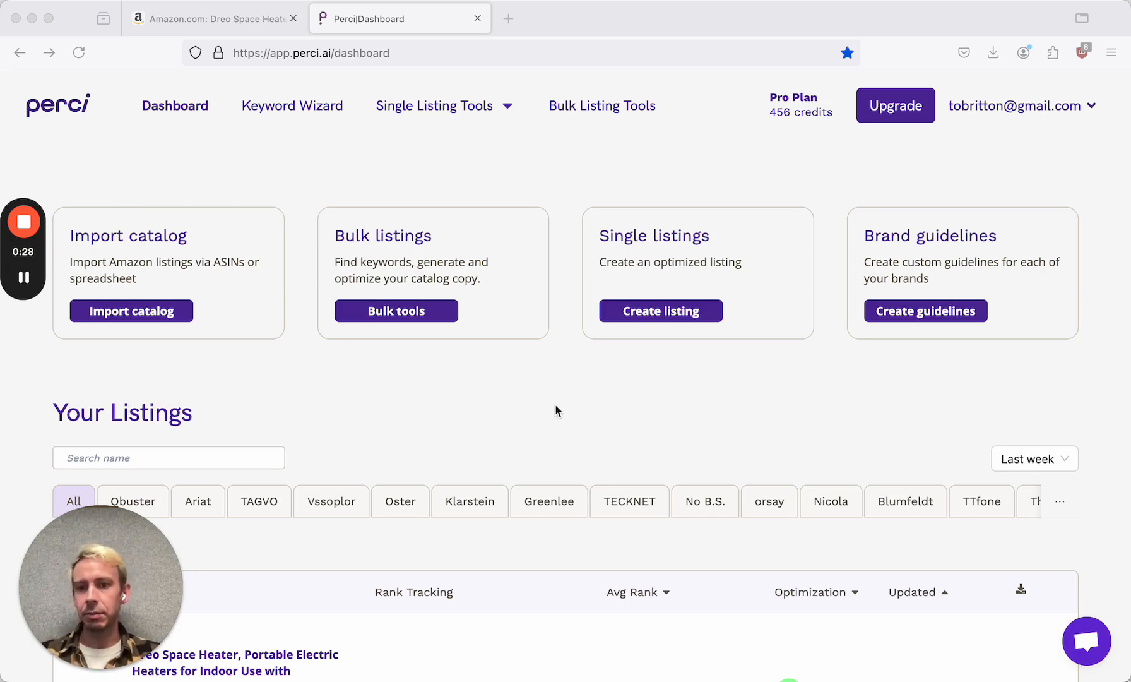
Step: Look through the saved listings on the dashboard, including the two Dreo space heater entries
scroll(556, 409, "down", 5)
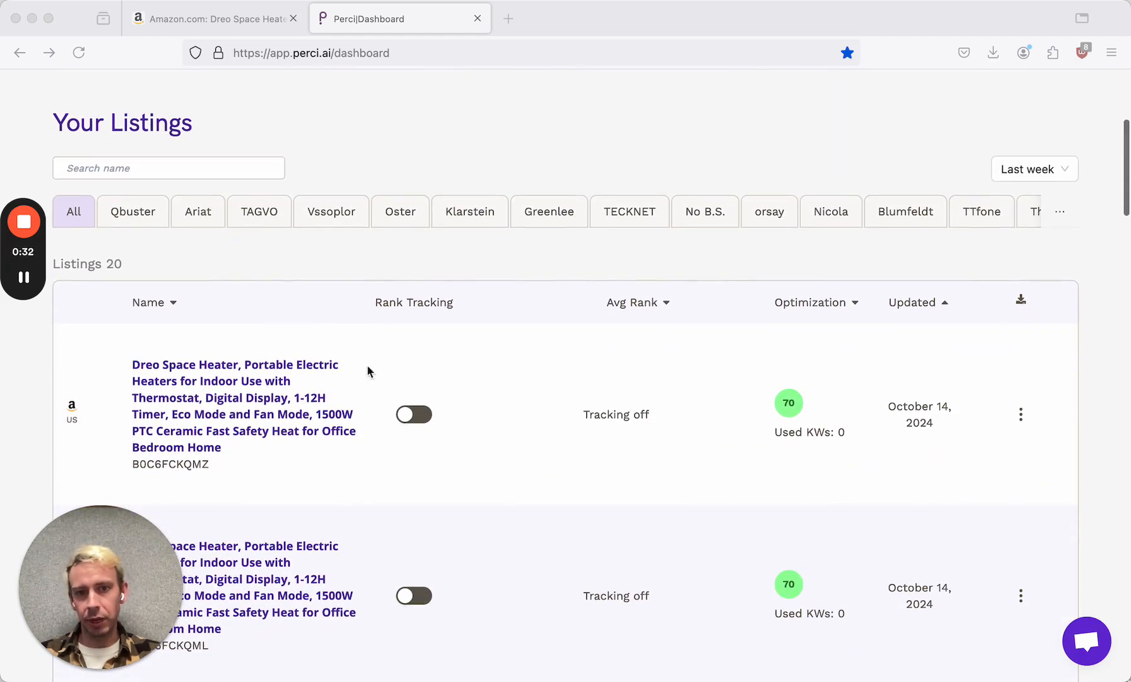
scroll(529, 536, "up", 4)
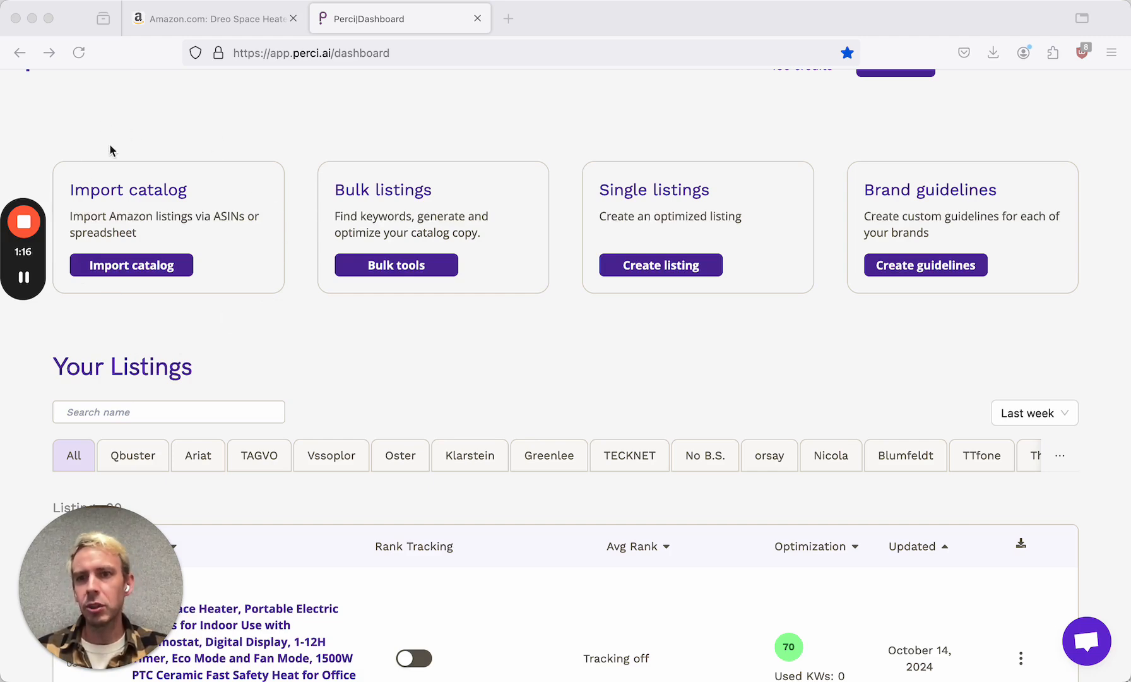
scroll(250, 309, "down", 5)
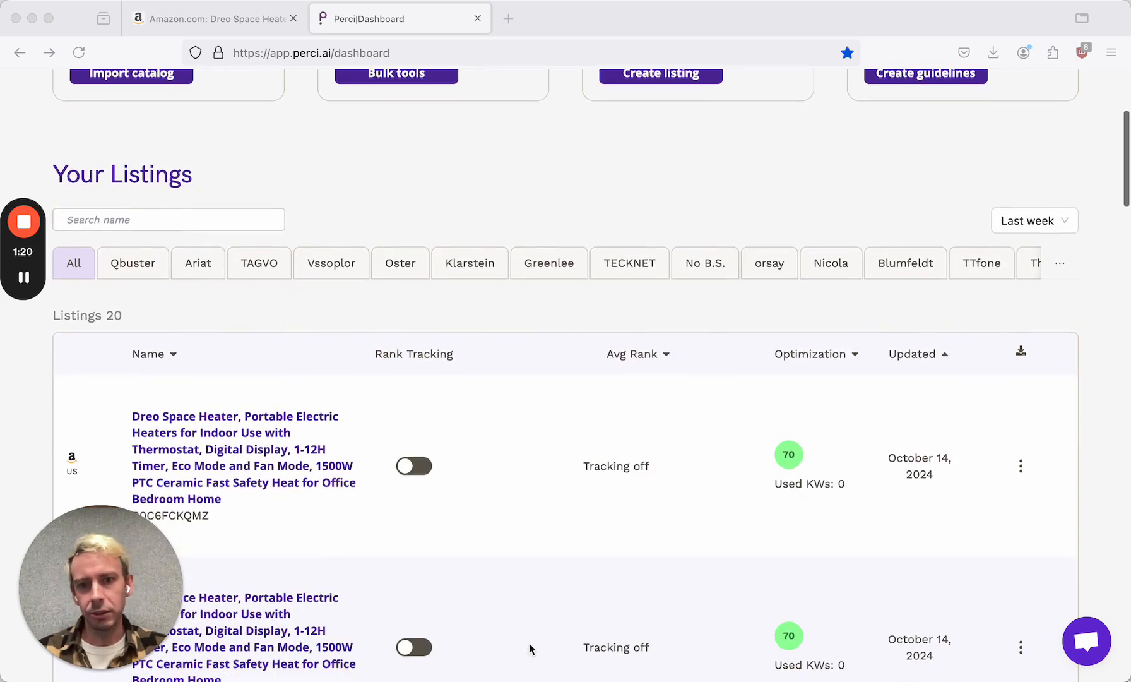
scroll(510, 441, "down", 2)
scroll(512, 447, "down", 4)
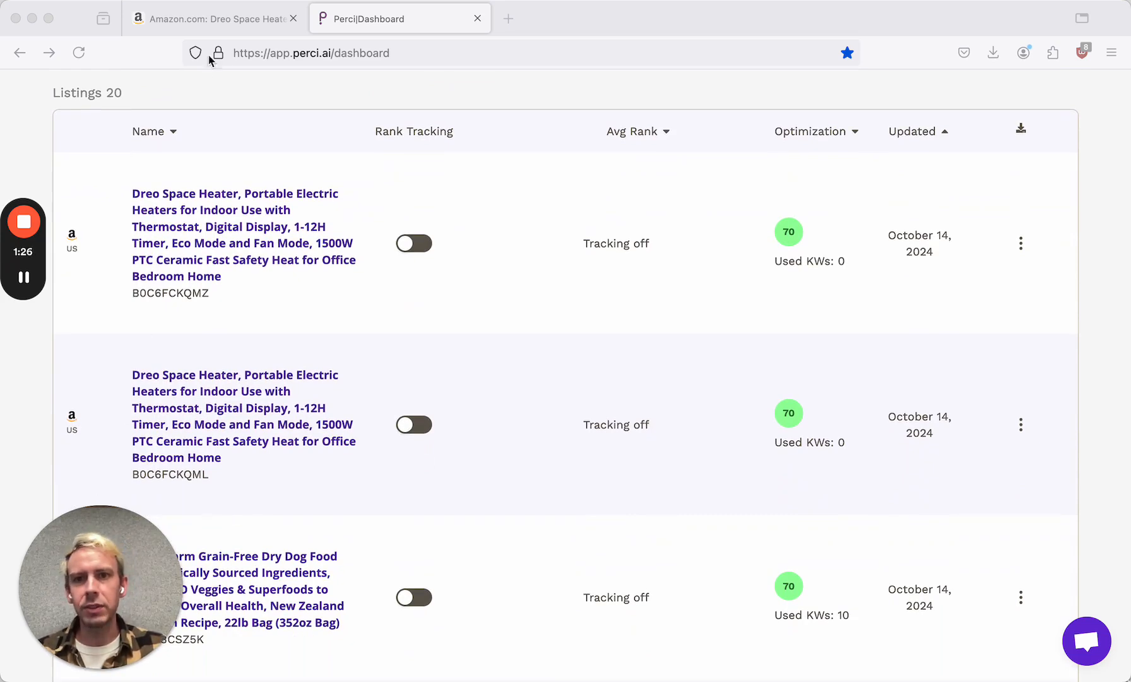
Step: Review the Dreo space heater's title and bullet points on its Amazon page, and highlight the matching ASIN B0C6FCKQML in the Perci listings
left_click(214, 18)
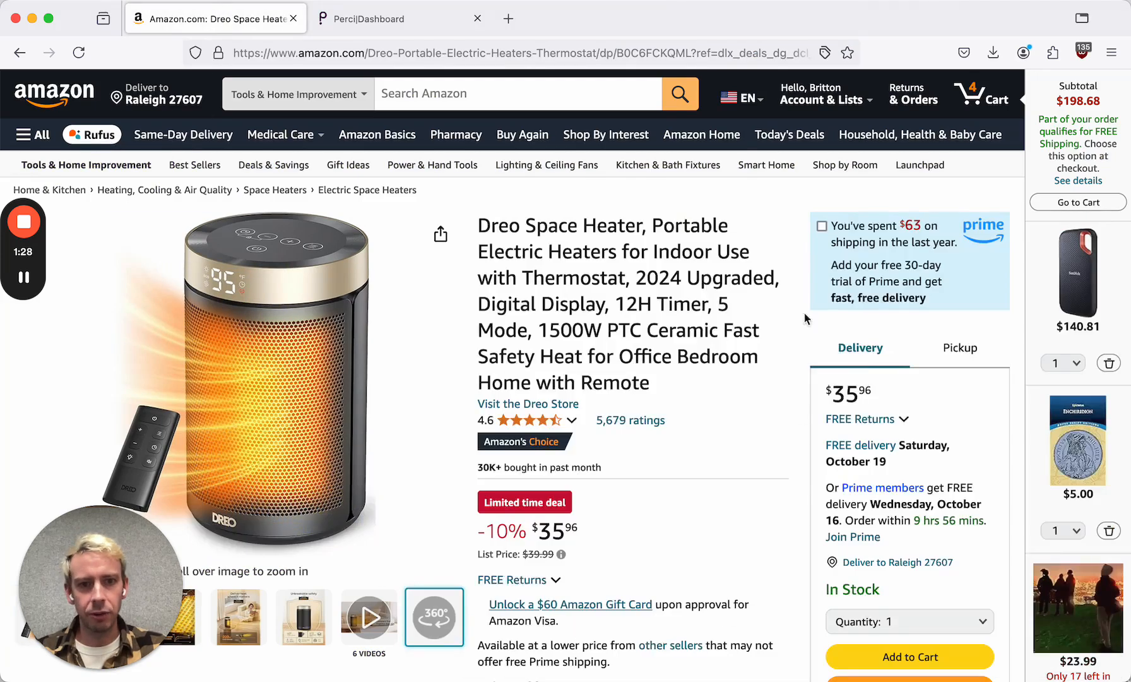
scroll(782, 462, "down", 6)
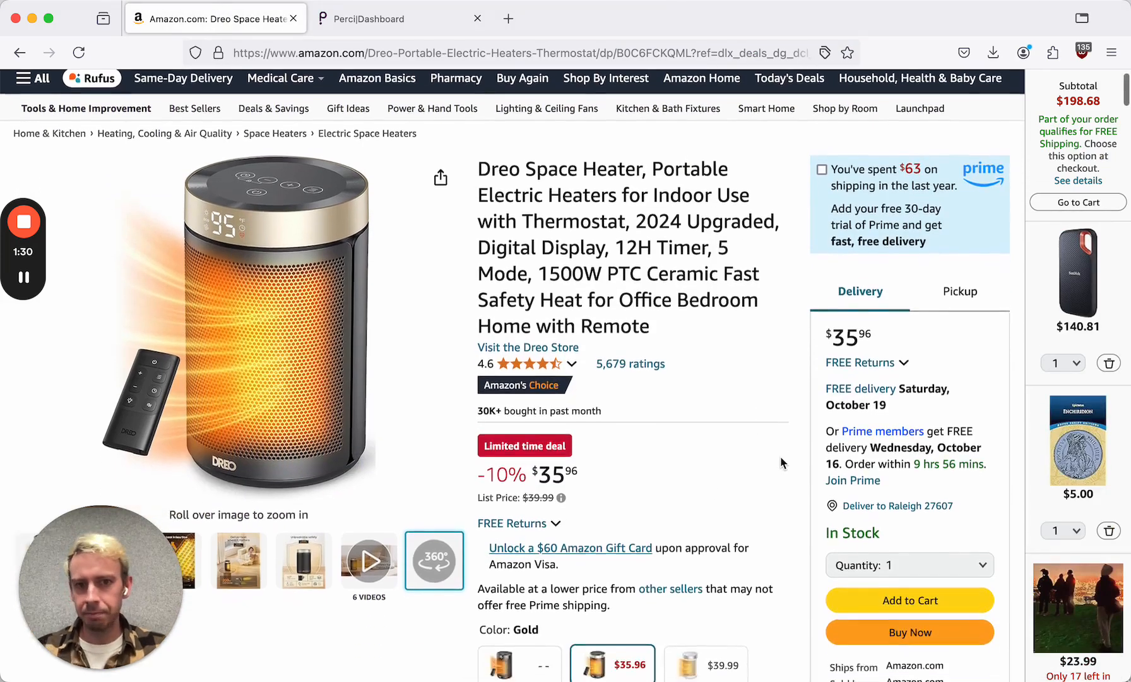
scroll(781, 463, "down", 8)
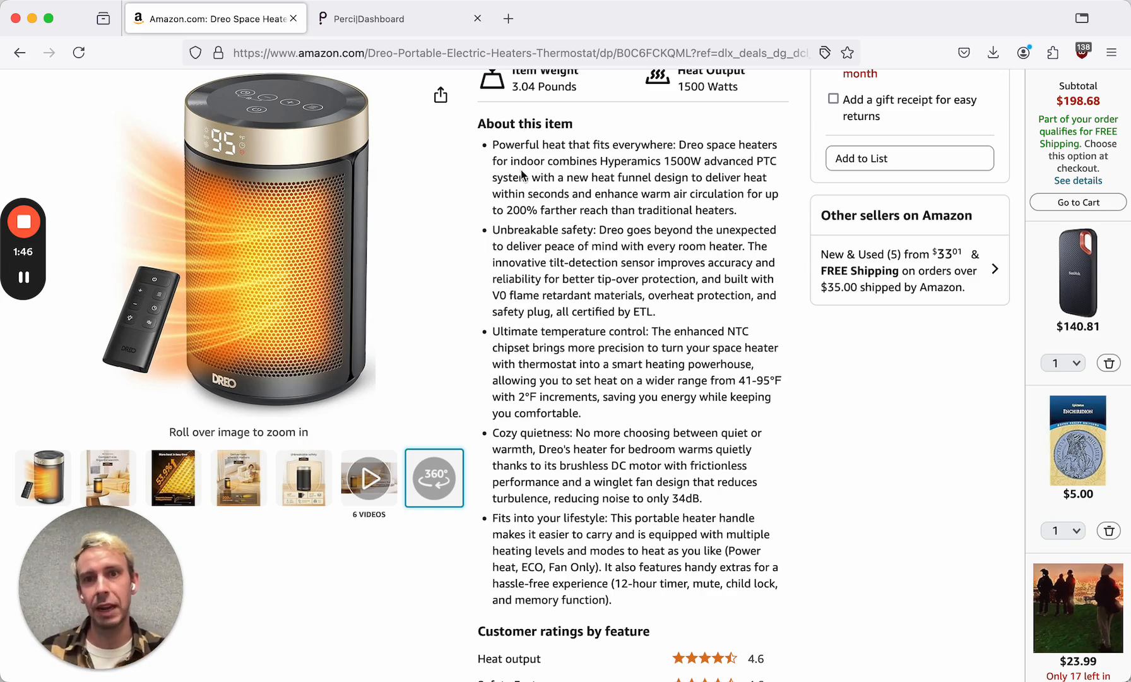
left_click(381, 31)
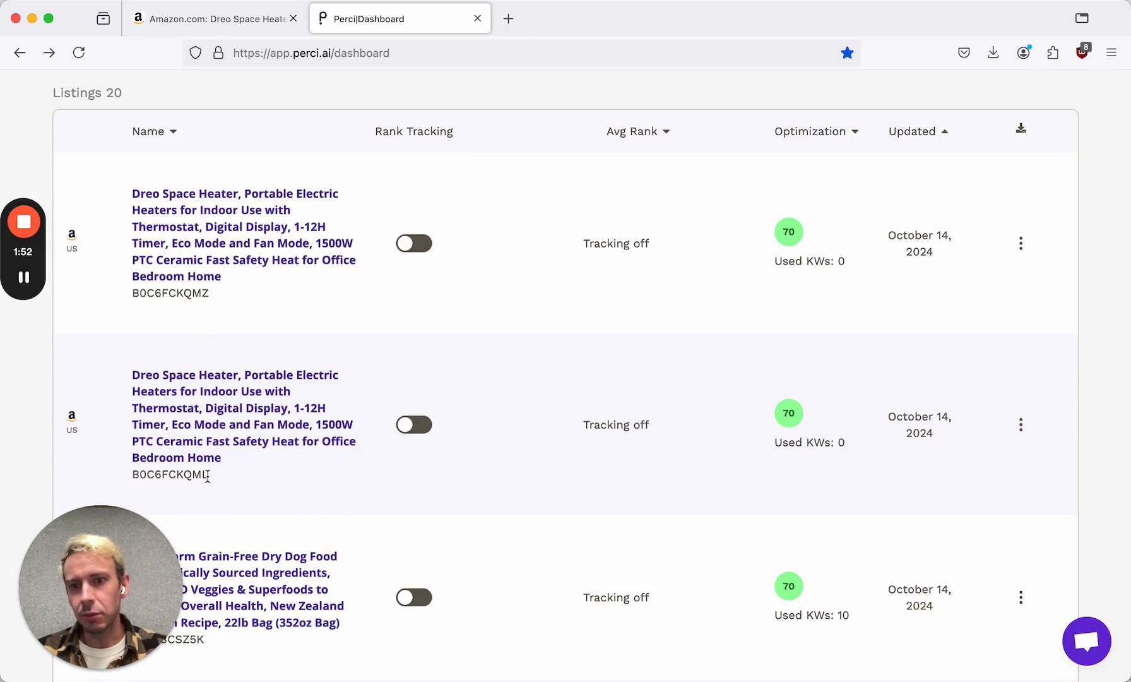
left_click_drag(208, 477, 127, 481)
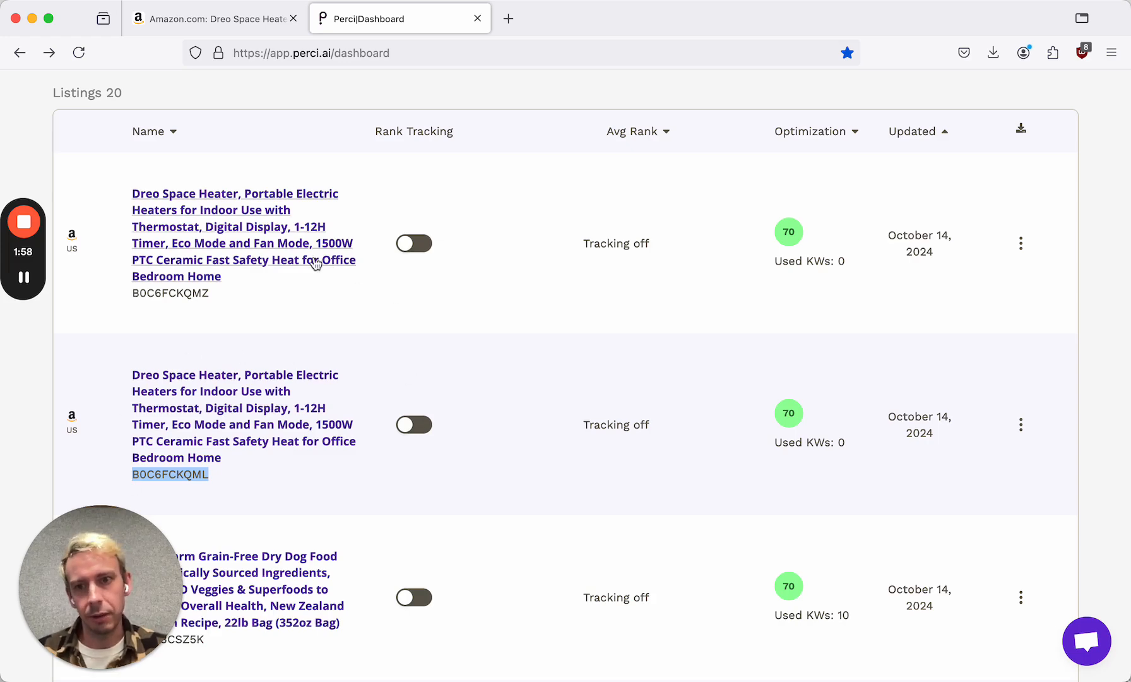
Step: Open the Dreo space heater listing with ASIN B0C6FCKQMZ and examine its product details, SEO keywords, listing score and copy
left_click(259, 259)
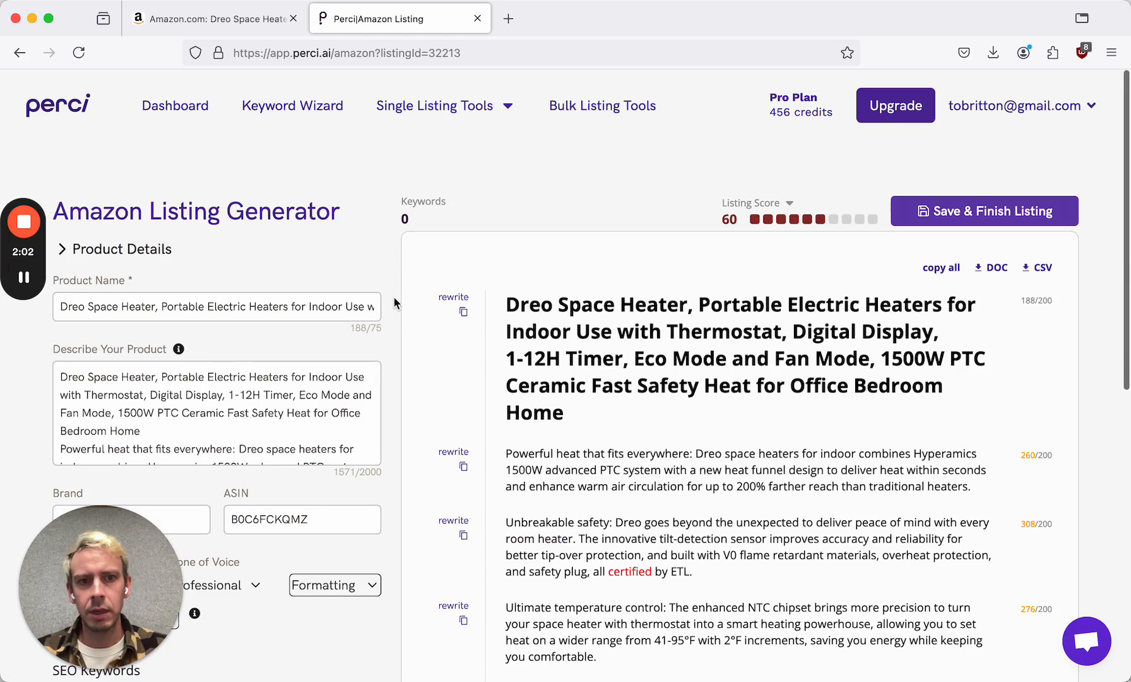
scroll(391, 284, "down", 1)
scroll(388, 259, "down", 5)
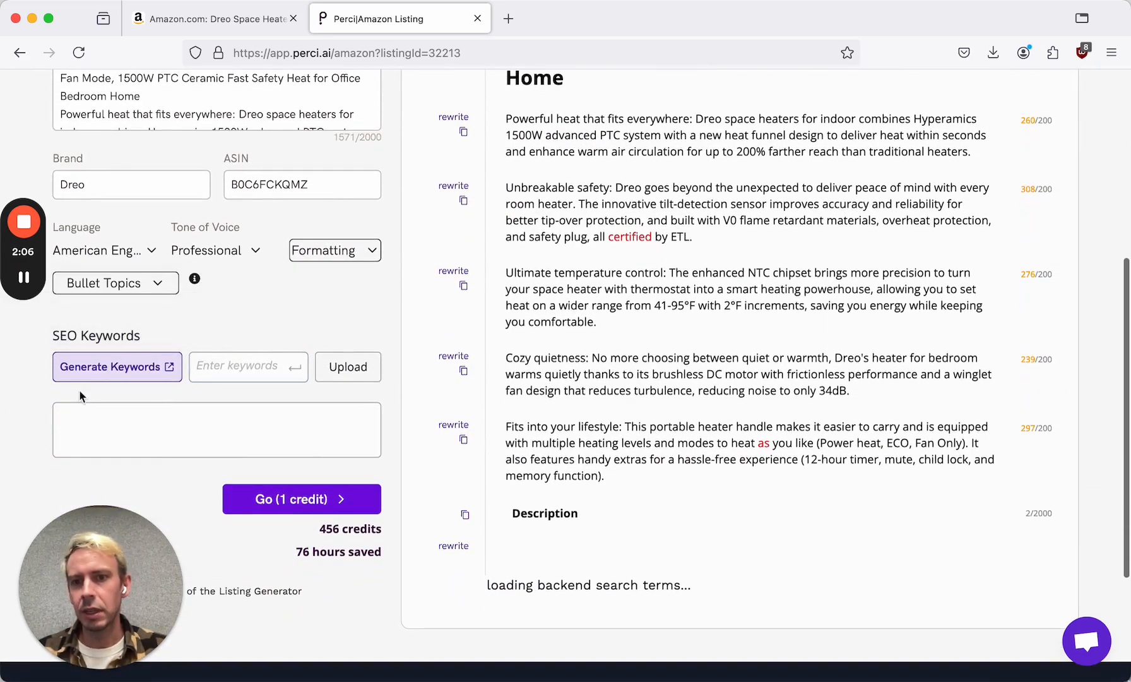
scroll(405, 368, "up", 3)
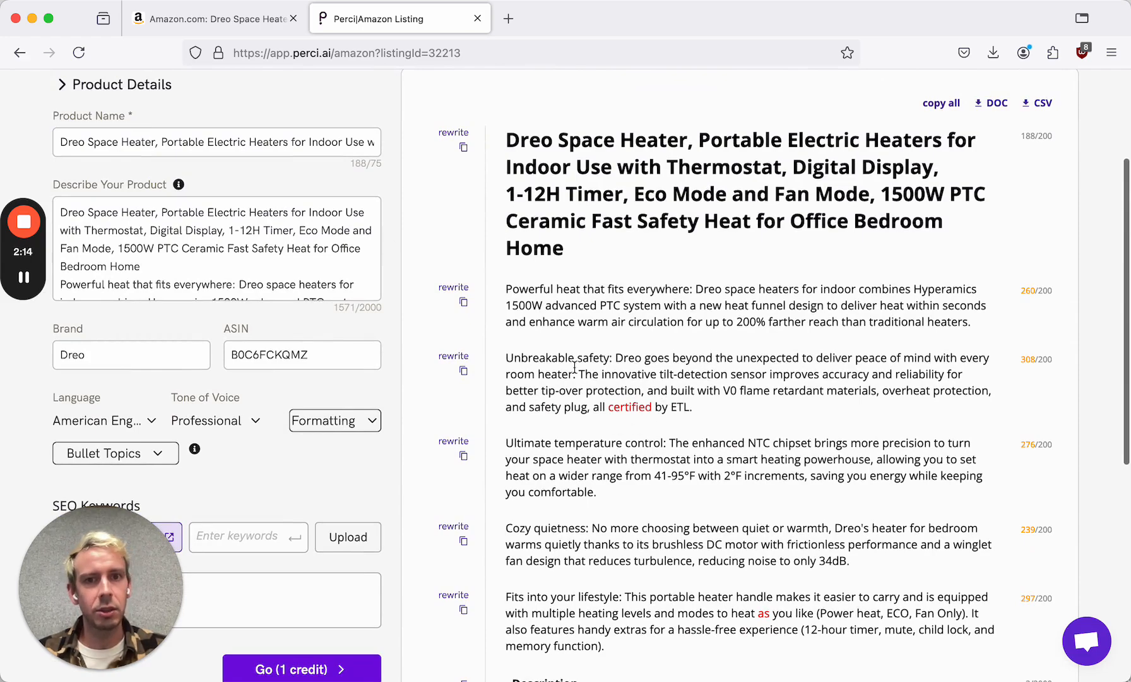
scroll(575, 370, "up", 2)
scroll(575, 370, "up", 1)
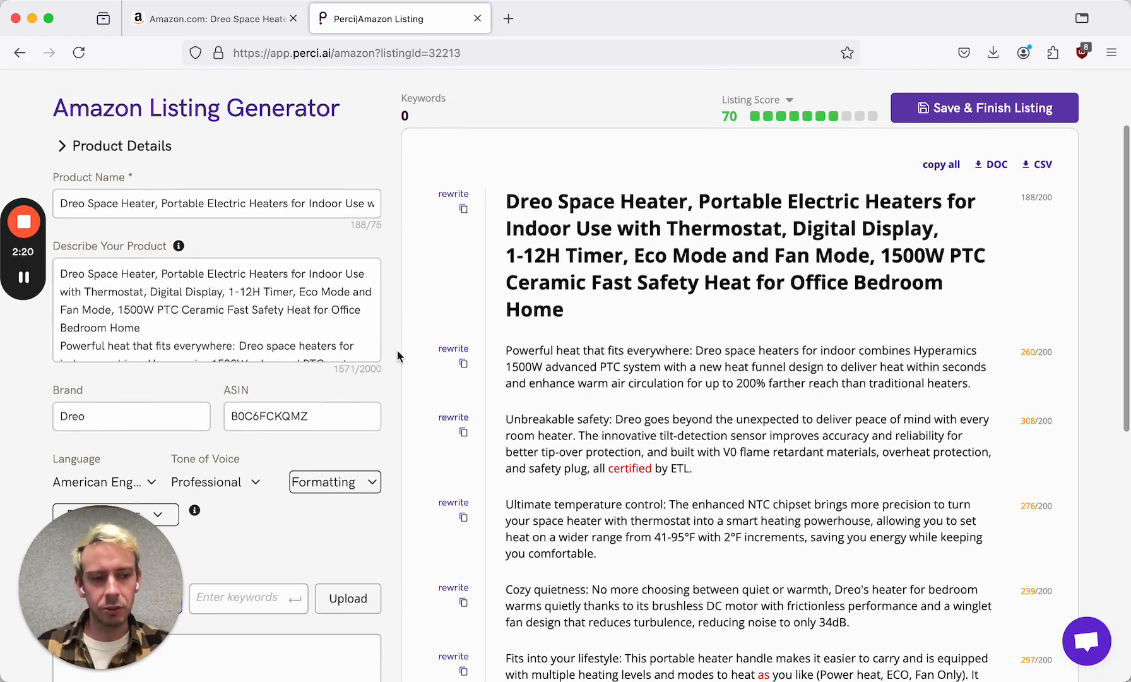
scroll(398, 357, "down", 1)
scroll(398, 357, "down", 5)
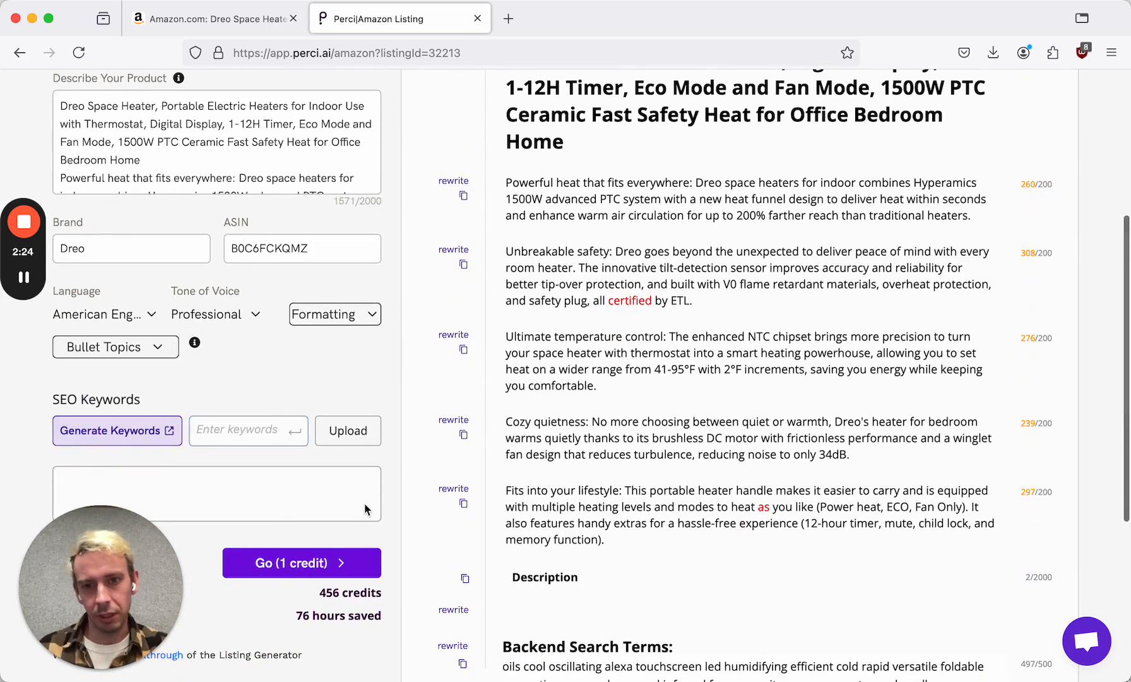
scroll(398, 404, "up", 1)
scroll(398, 409, "up", 9)
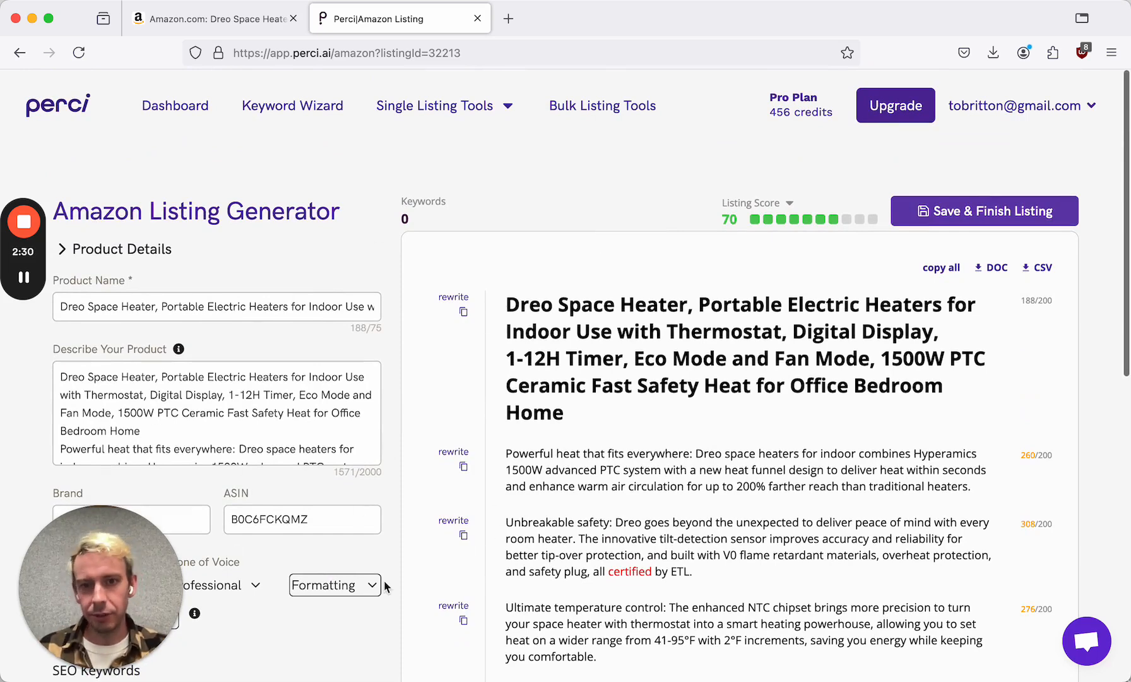
scroll(400, 582, "up", 2)
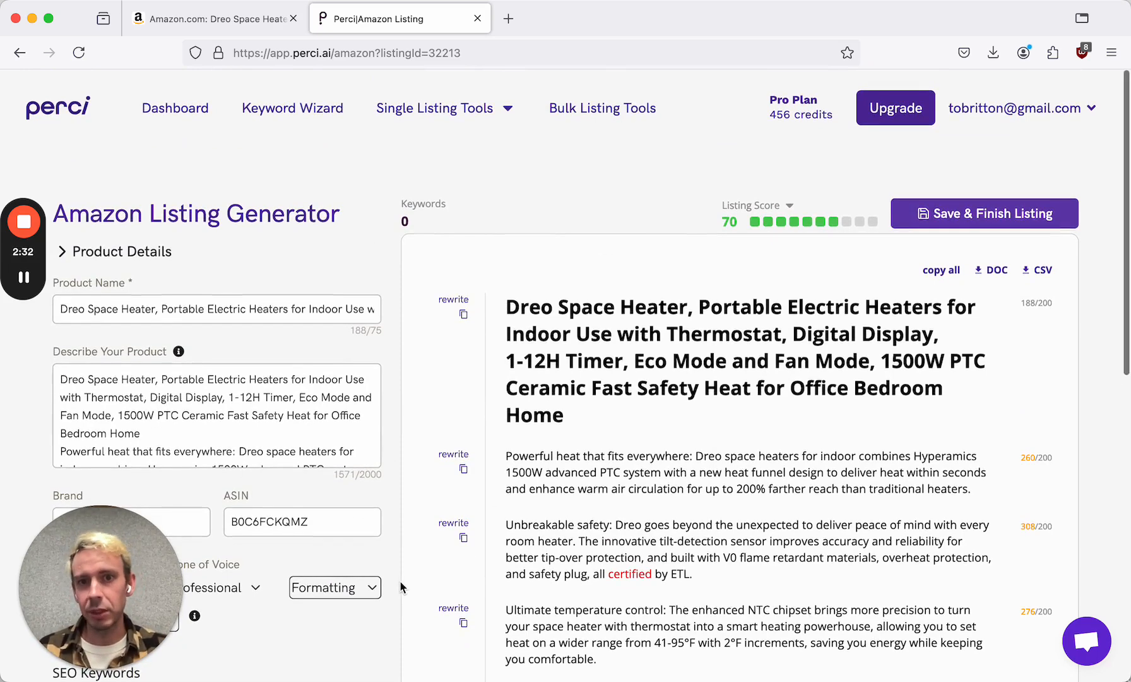
Step: Return to the dashboard and highlight the ASIN B0C6FCKQMZ of the first Dreo space heater listing
left_click(155, 109)
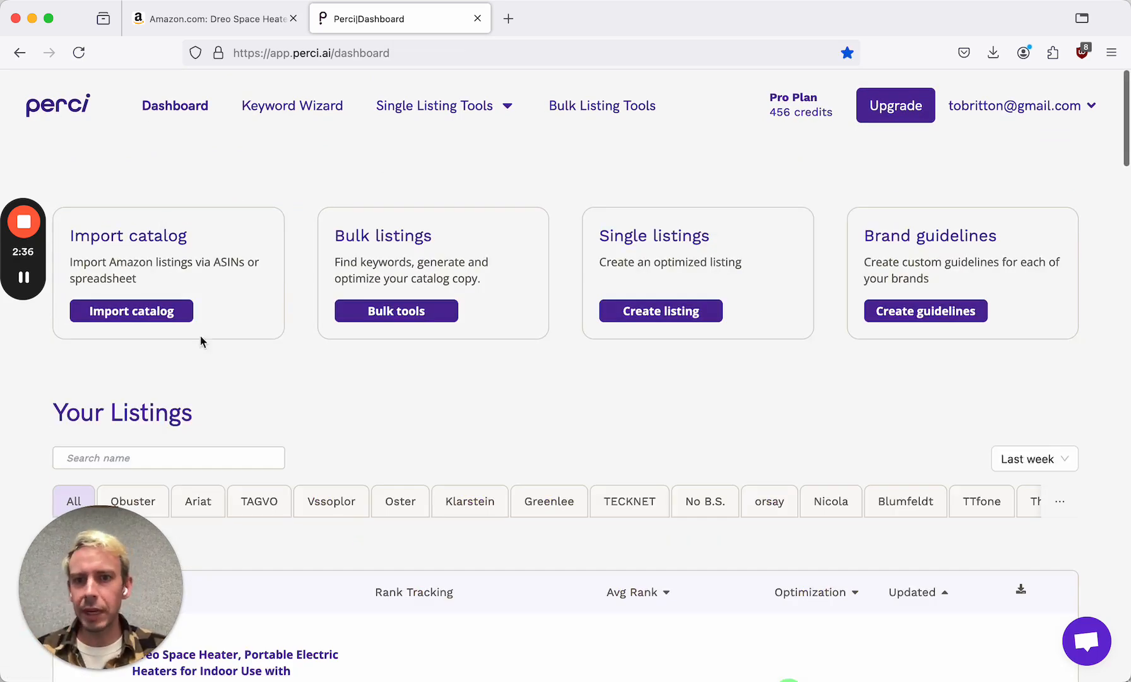
scroll(328, 433, "down", 5)
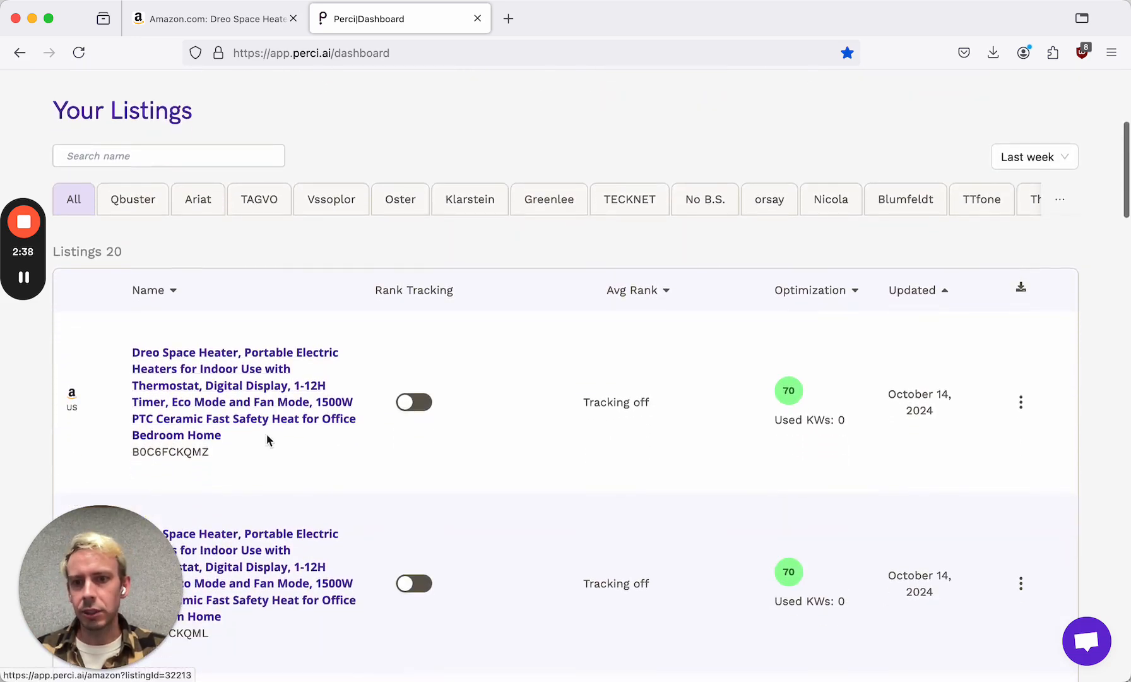
left_click_drag(211, 452, 135, 453)
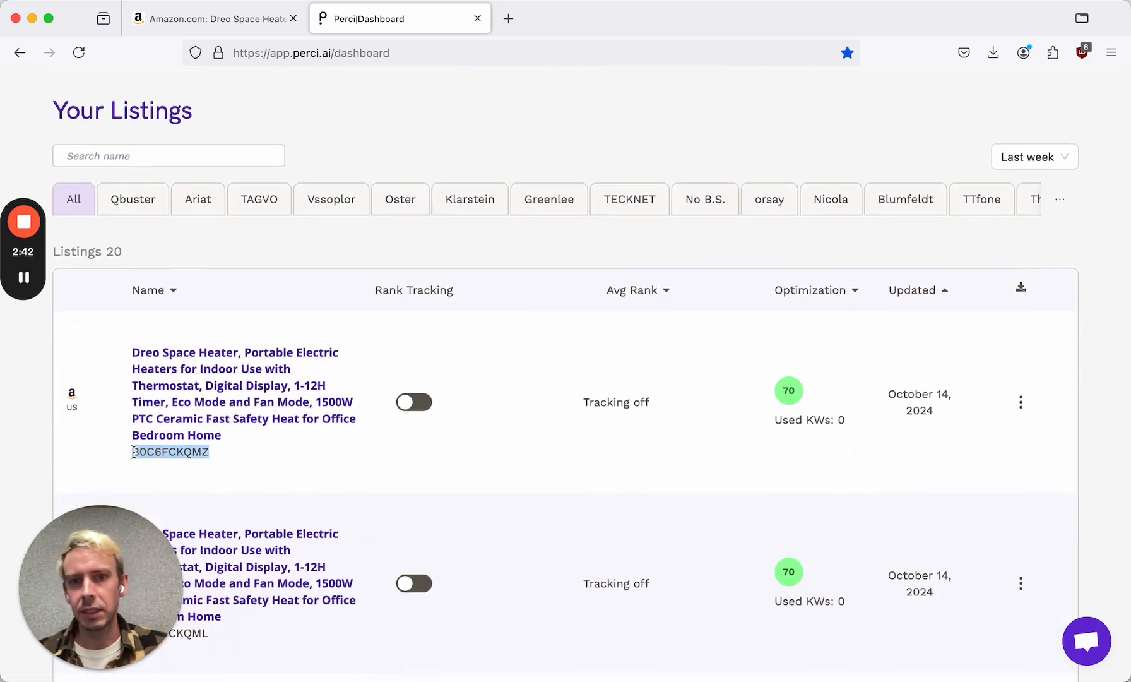
Step: Open the bulk listing tools from the dashboard
scroll(461, 139, "up", 3)
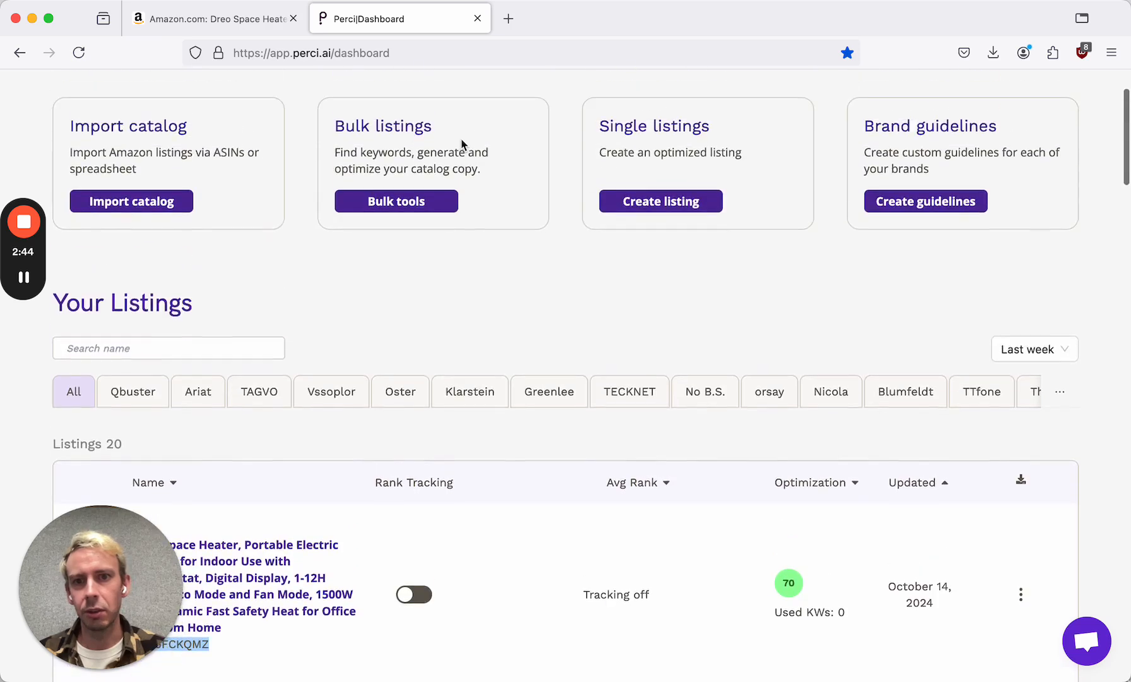
scroll(462, 144, "up", 1)
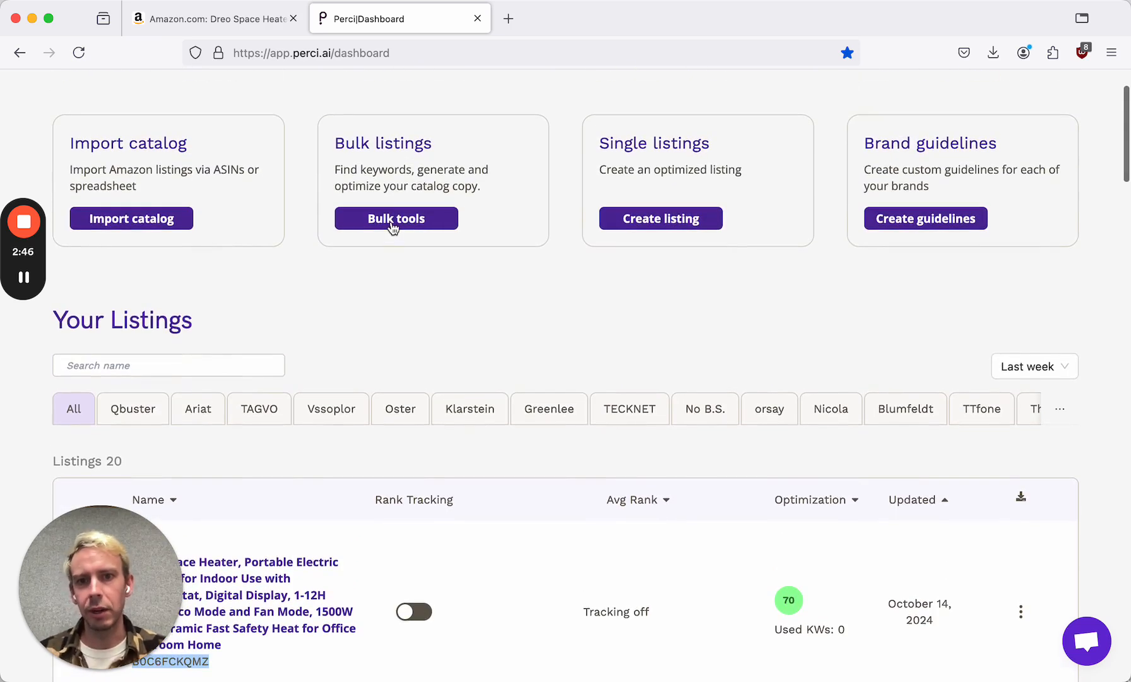
left_click(393, 220)
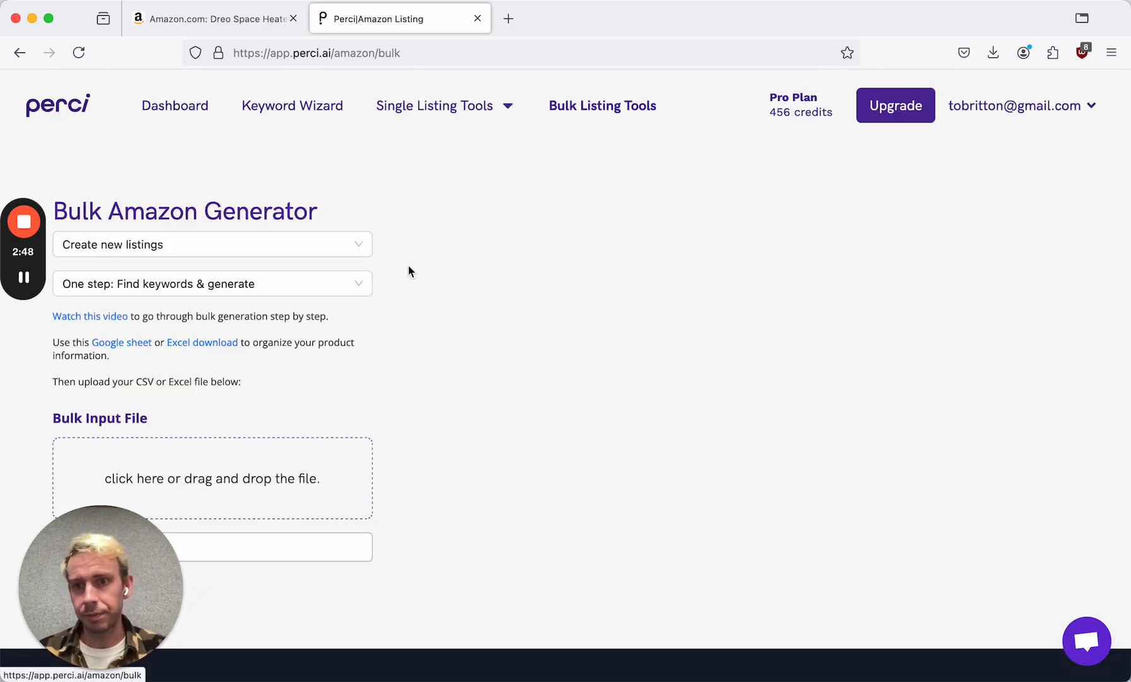
left_click_drag(32, 267, 863, 306)
left_click_drag(107, 556, 1020, 485)
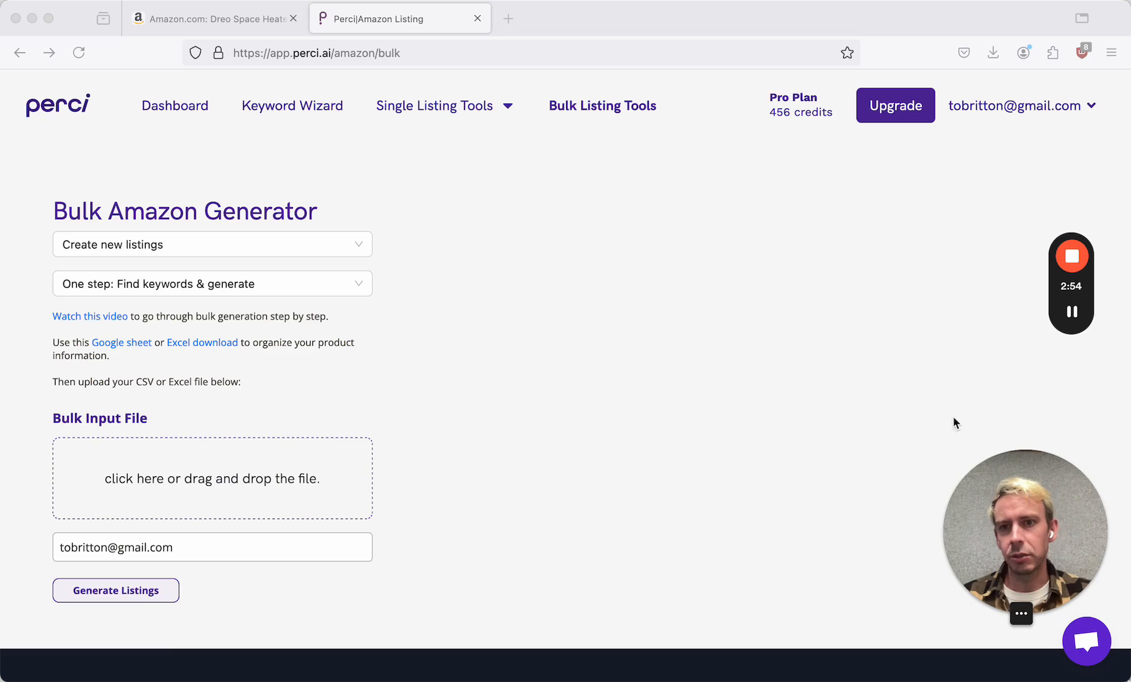
Step: Set the bulk generator to "Update saved listings" with the workflow "Two steps: Find keywords, then generate"
left_click(185, 255)
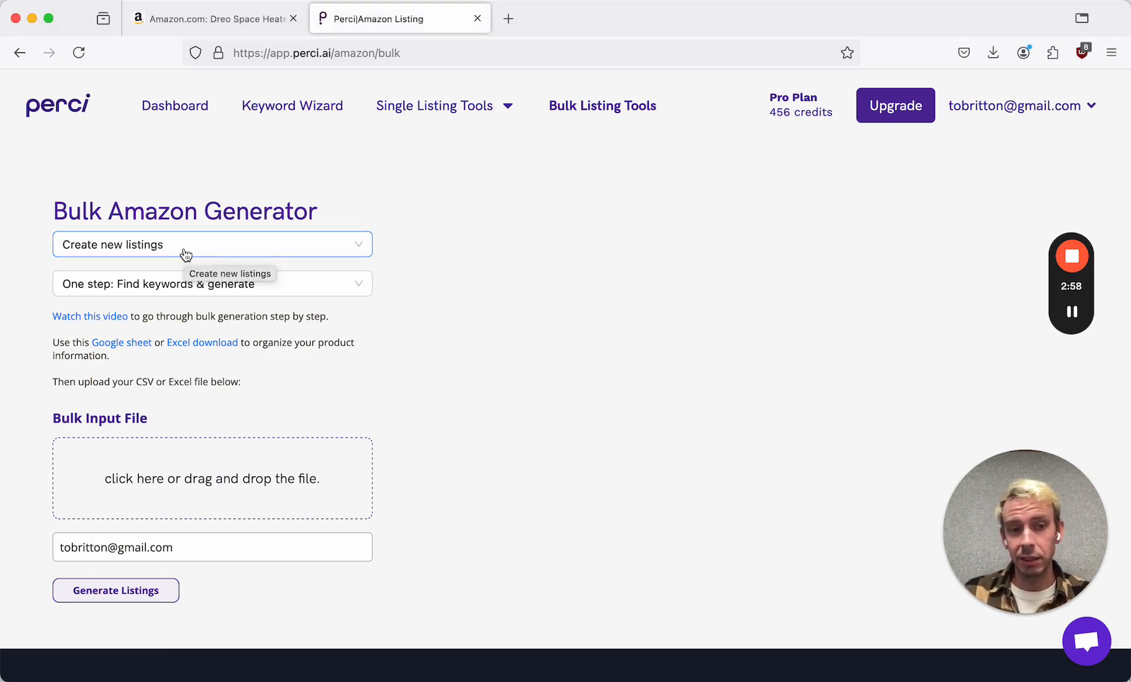
left_click(185, 252)
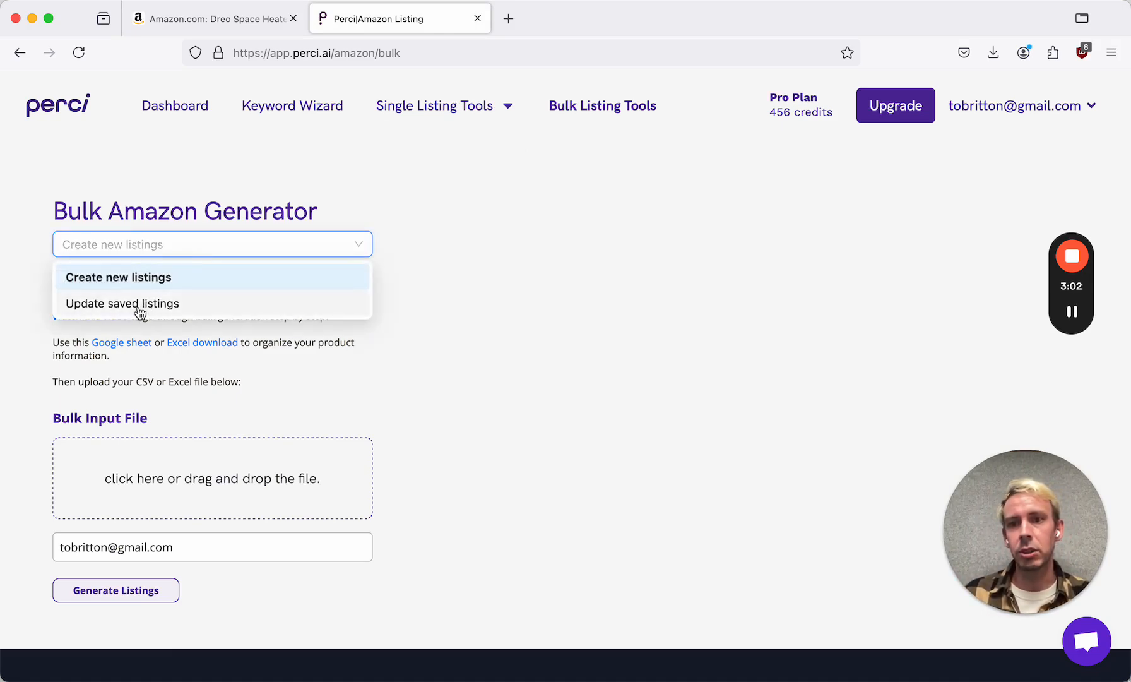
left_click(92, 304)
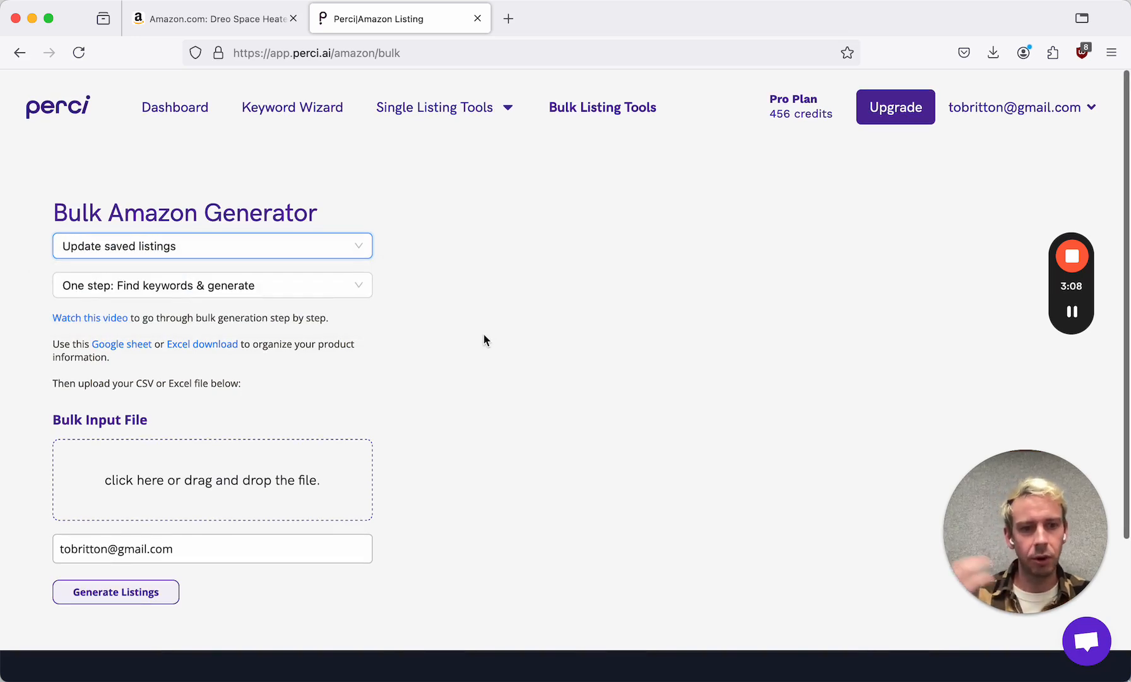
left_click(295, 288)
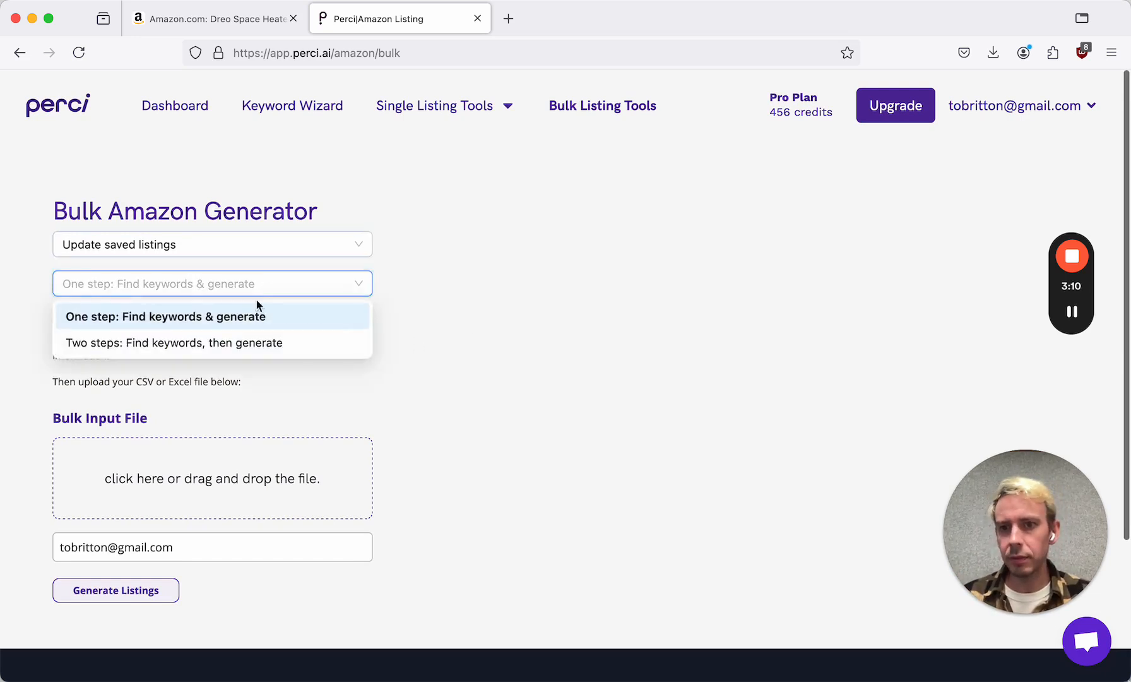
left_click(260, 336)
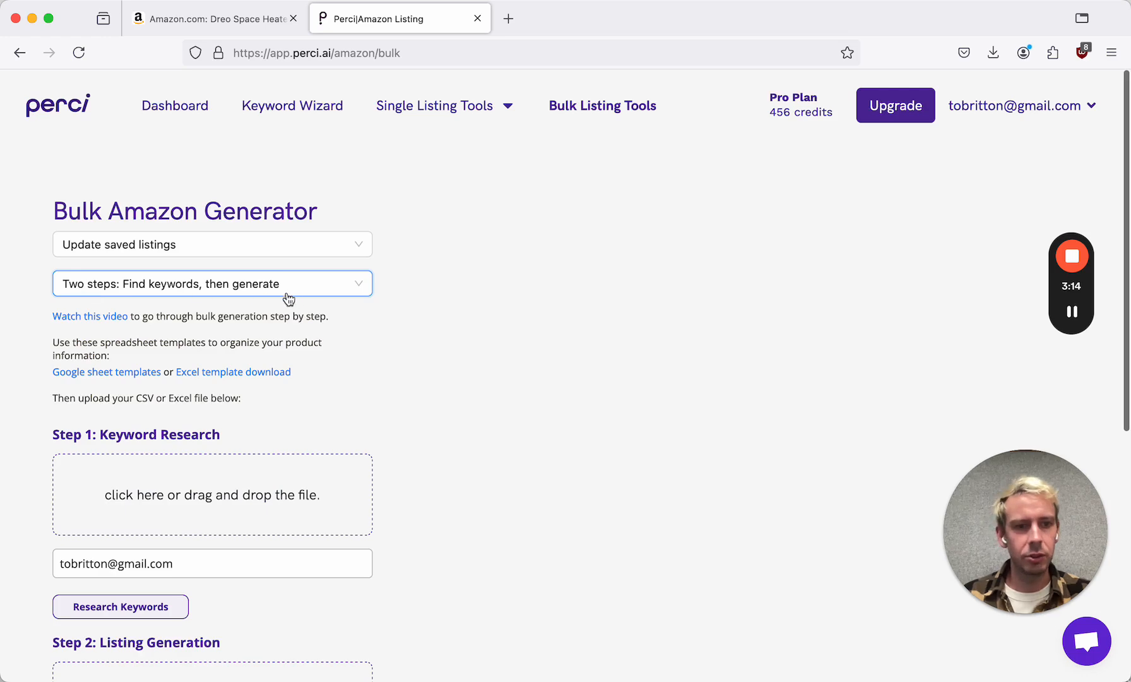
Step: Make a copy of the Google Sheets template "Perci 2-step saved listings bulk templates"
scroll(411, 431, "down", 3)
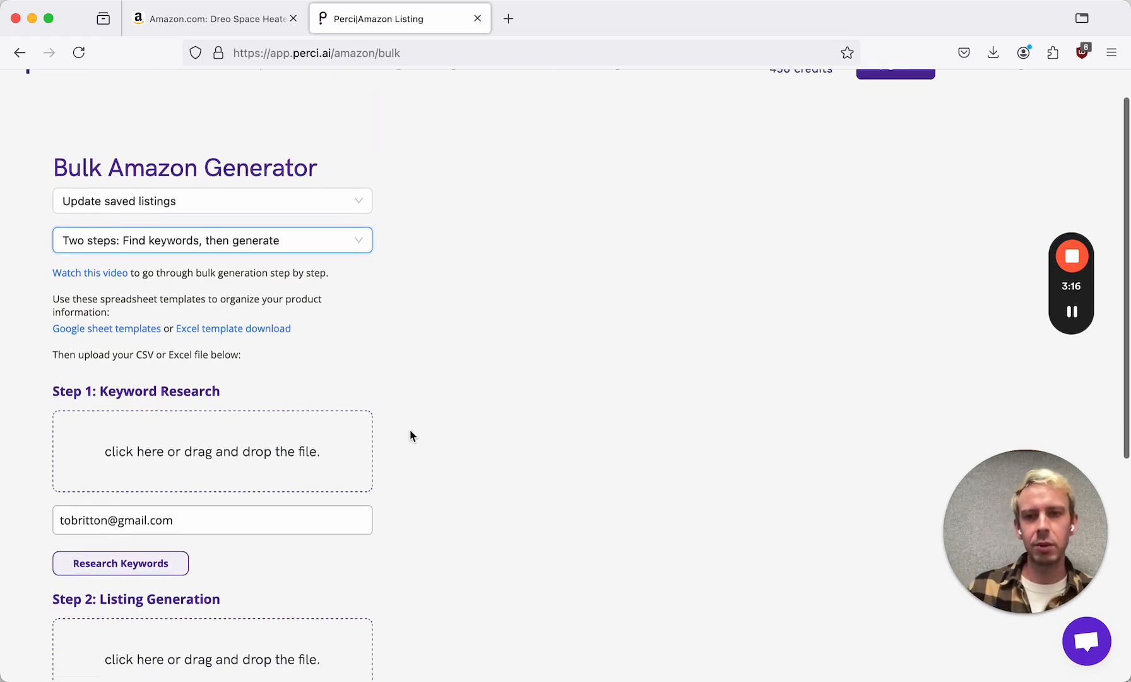
scroll(410, 435, "down", 2)
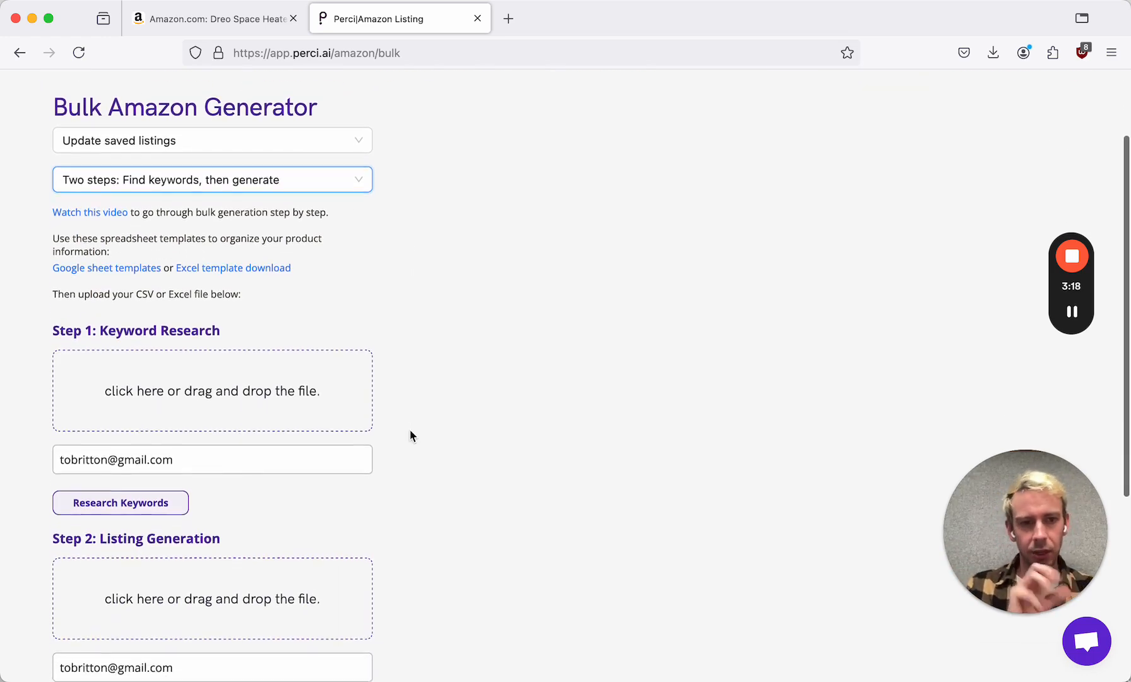
scroll(411, 436, "up", 1)
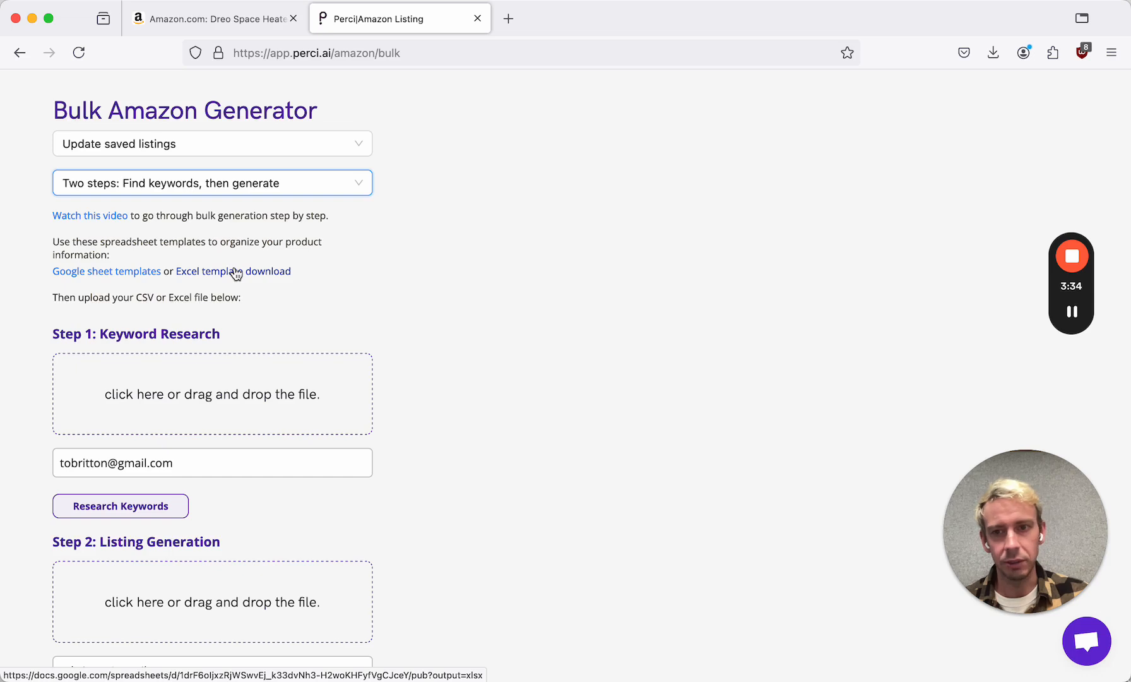
left_click(114, 271)
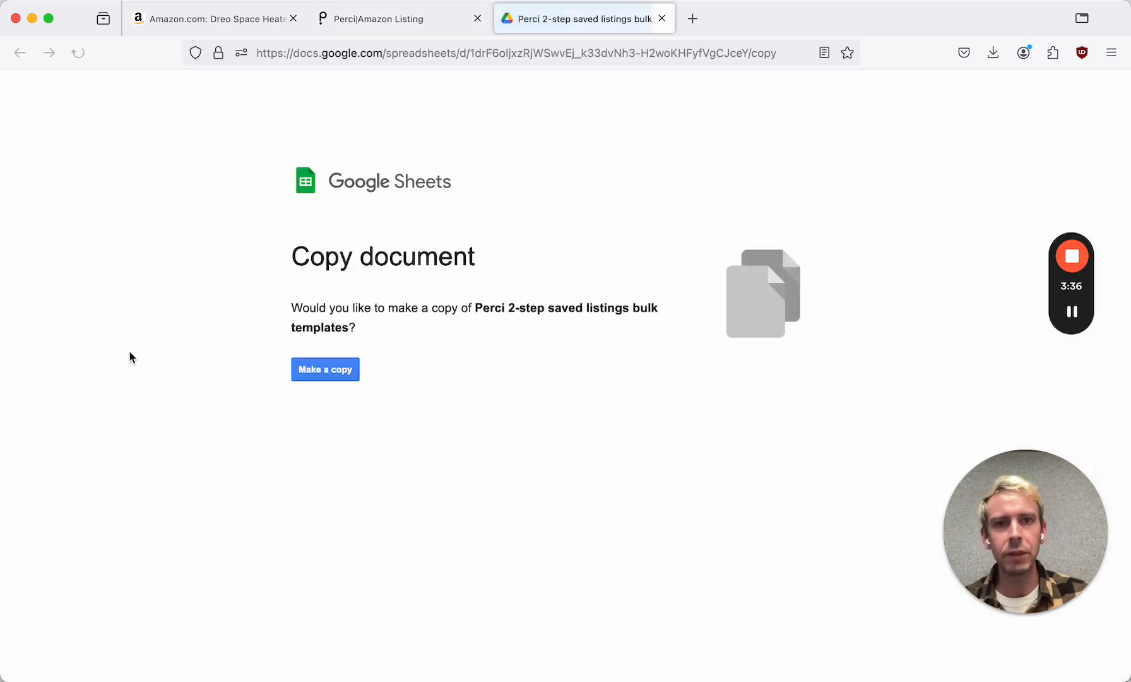
left_click(326, 378)
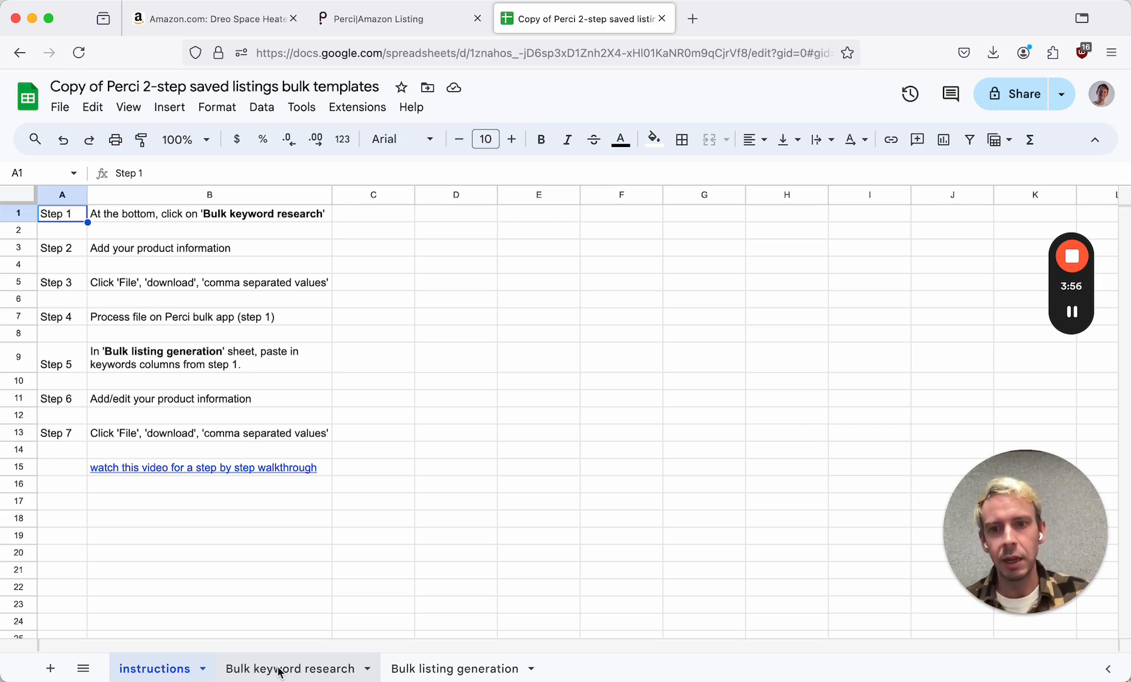
Step: On the "Bulk keyword research" sheet, enter B0C6FCKQMZ as Your ASIN in the sample product row
left_click(280, 670)
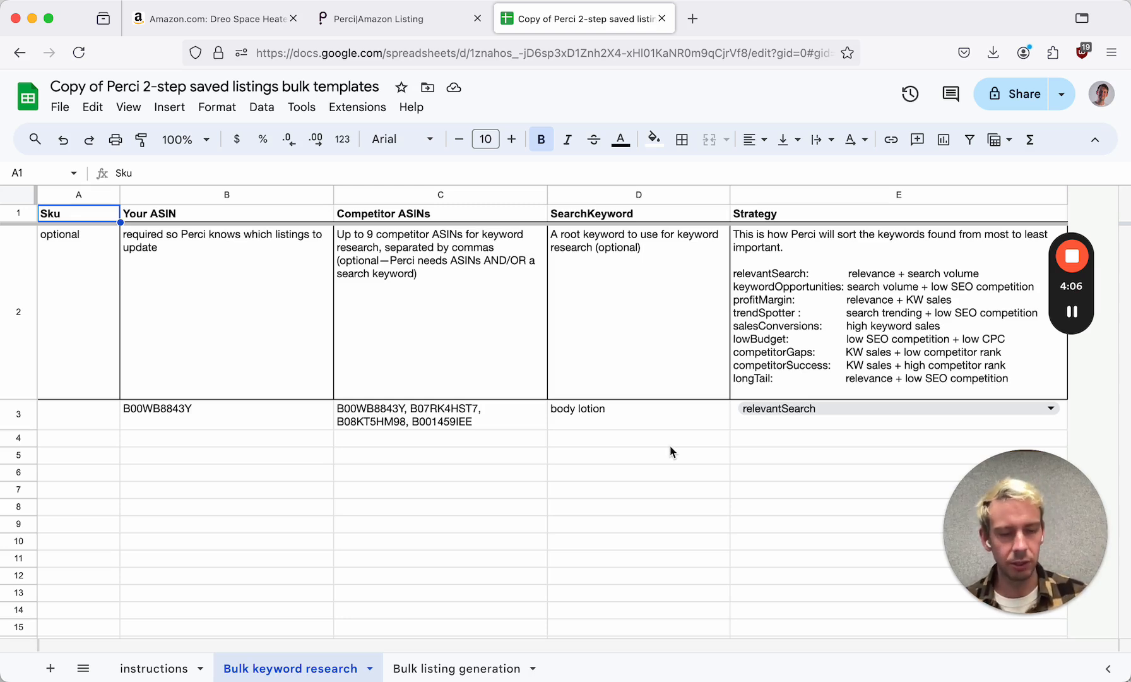
left_click(243, 416)
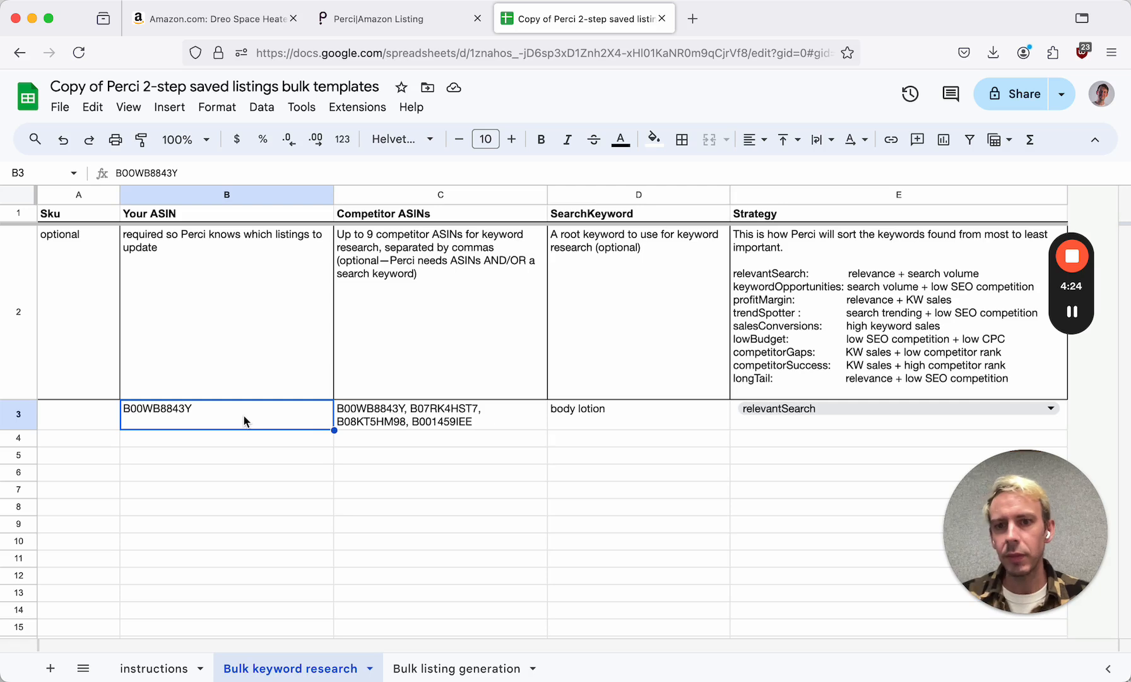
left_click(80, 193)
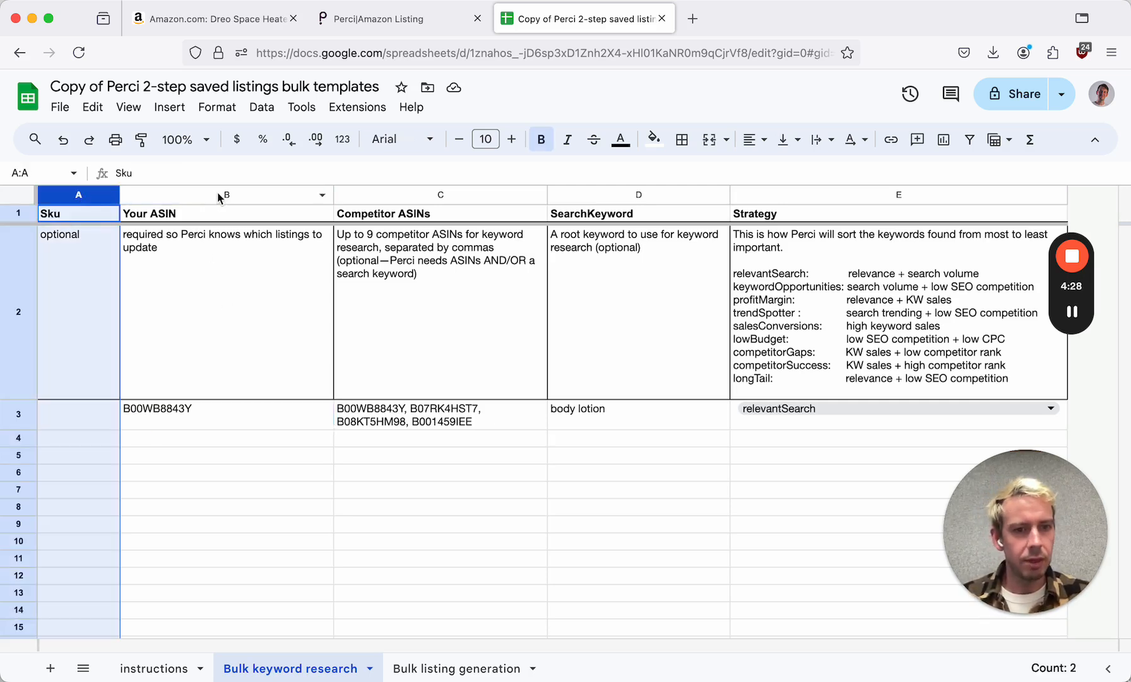
left_click(194, 426)
type("B0C6FCKQMZ")
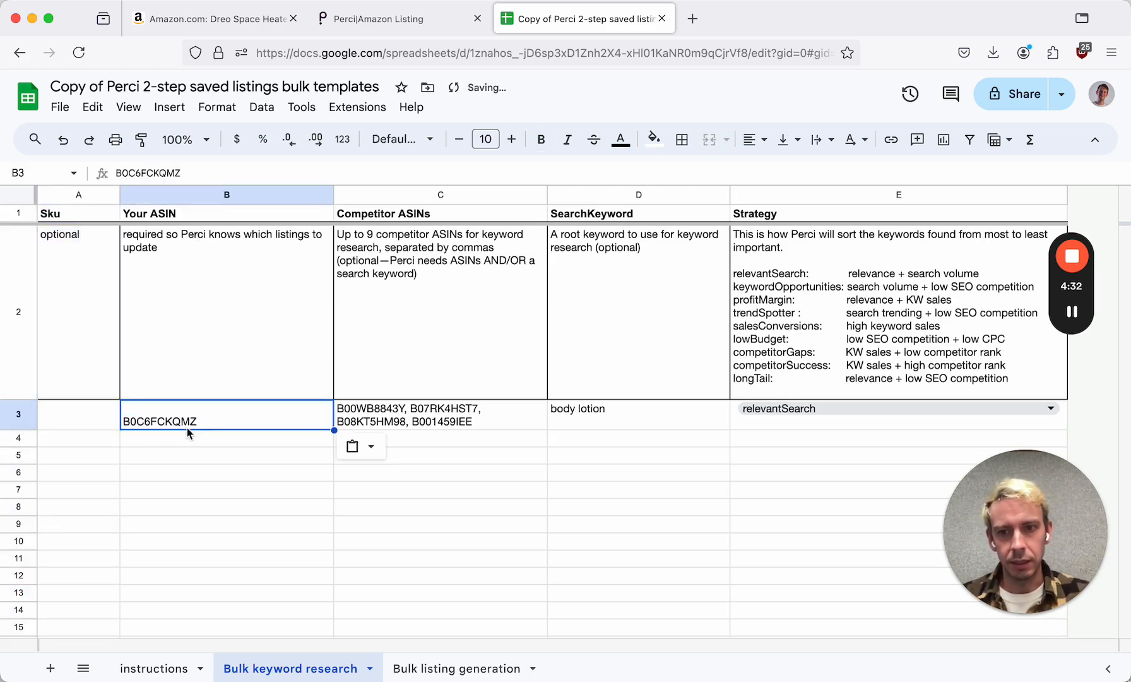
double_click(128, 424)
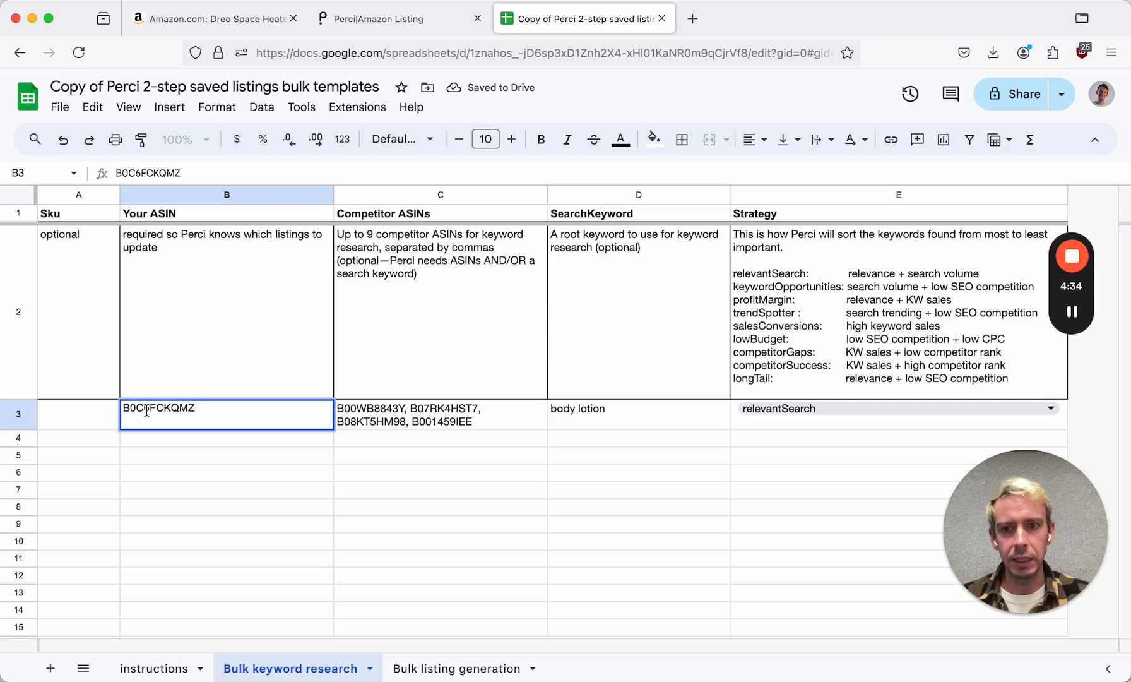
double_click(146, 410)
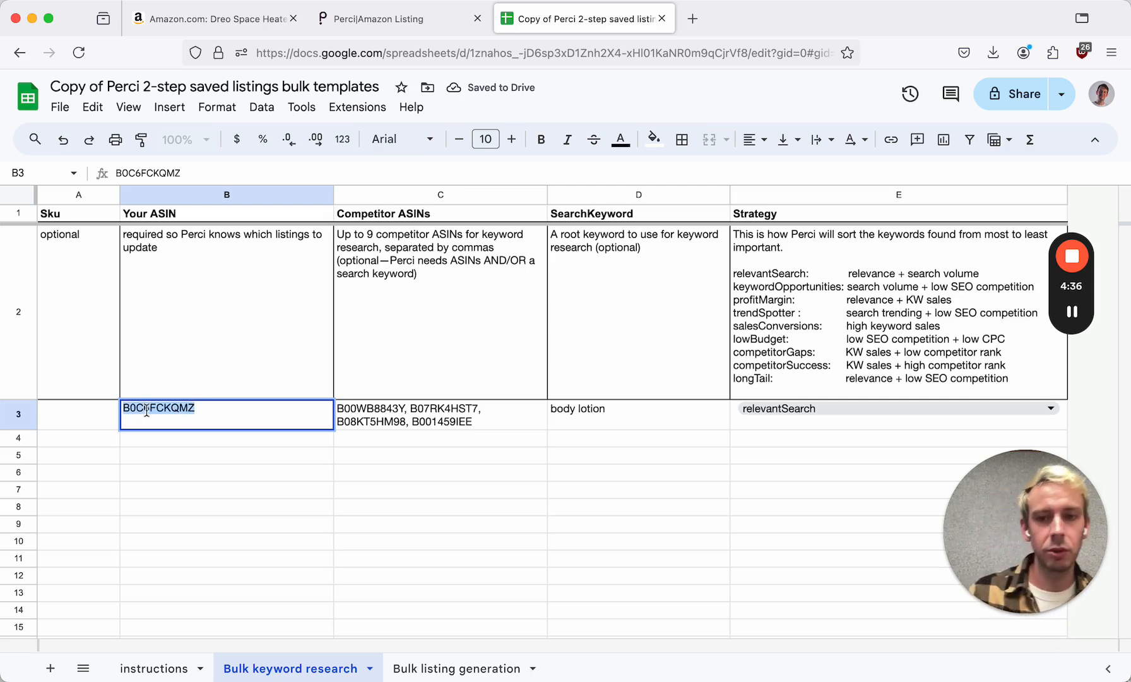
left_click(16, 439)
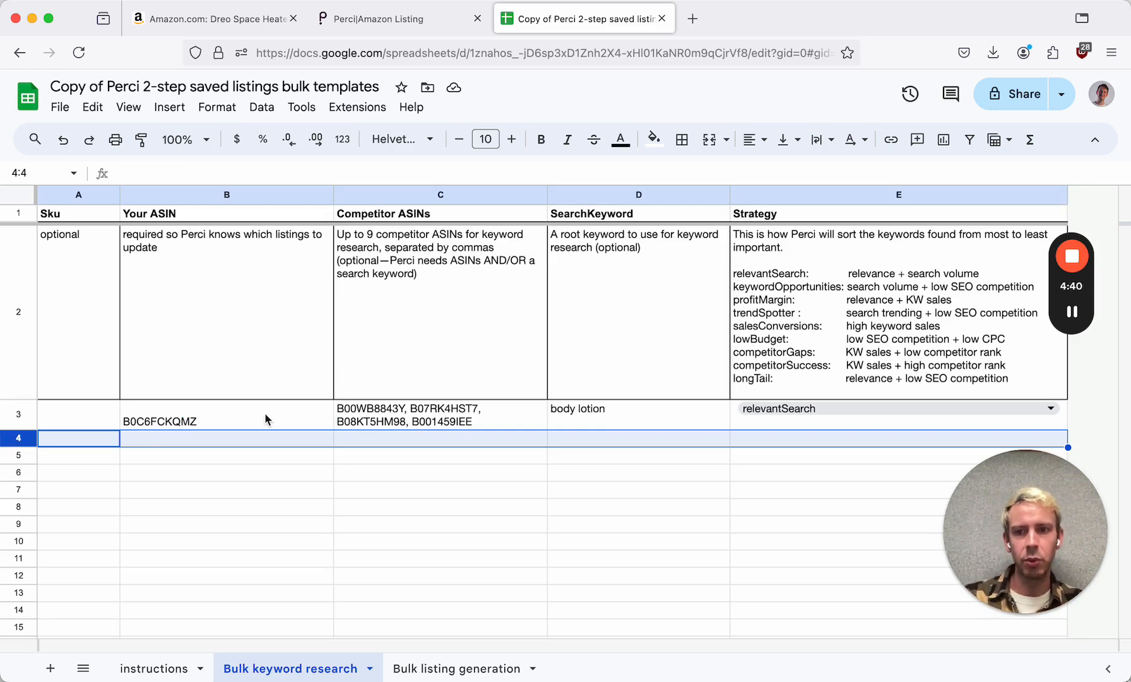
Step: Try filling the ASIN down the Your ASIN column to row 26 and undo the fill
left_click(307, 414)
left_click_drag(329, 431, 331, 611)
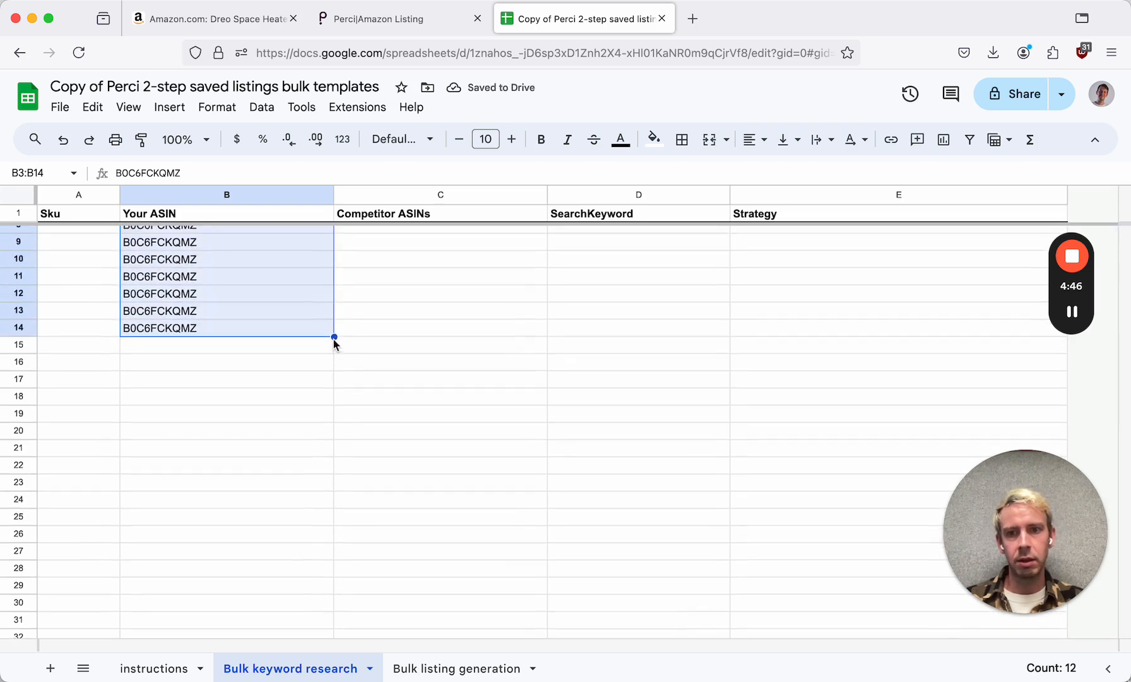
left_click_drag(334, 337, 331, 542)
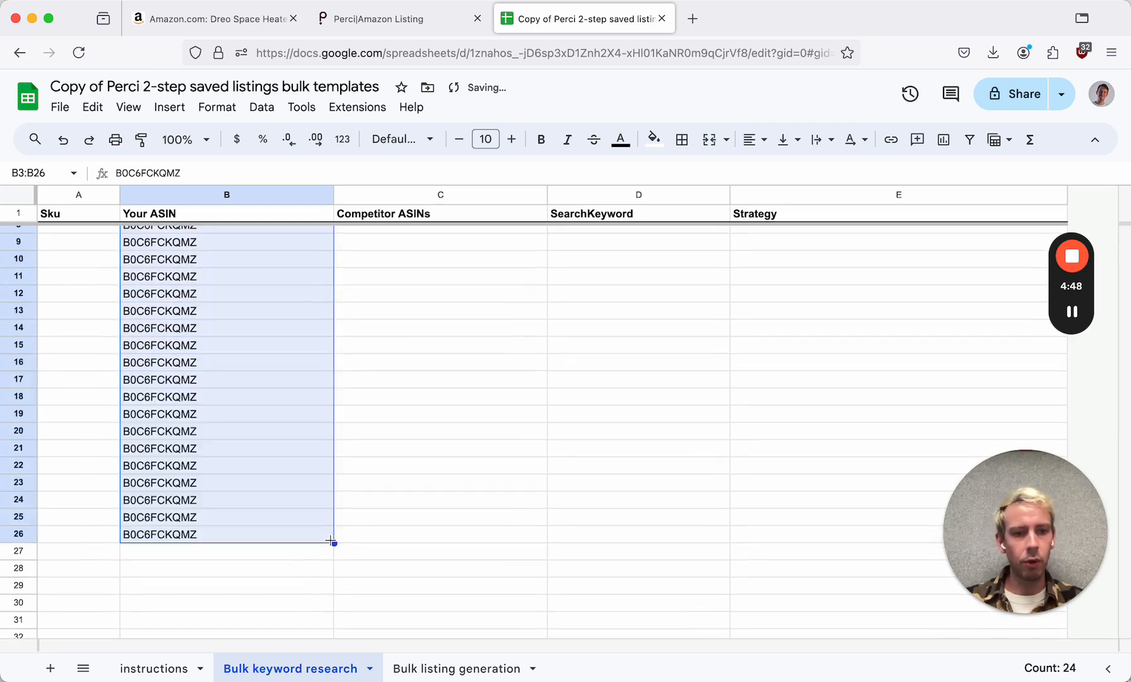
scroll(204, 542, "up", 5)
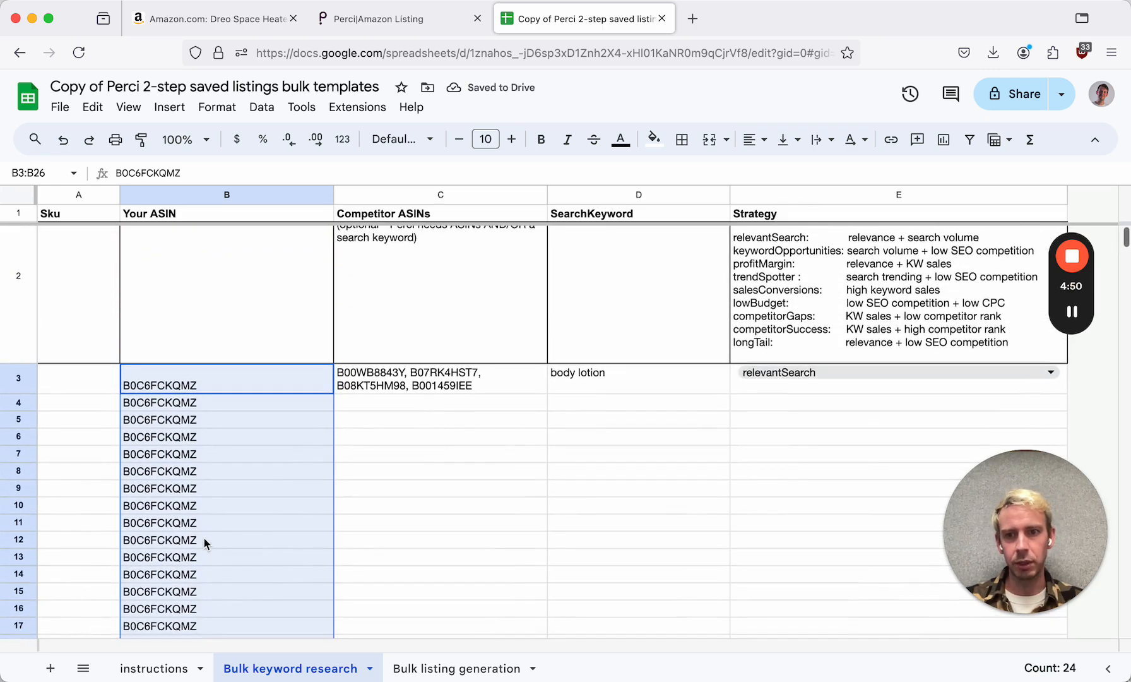
key("super+z")
key("super+z")
Step: Examine the Your ASIN, Competitor ASINs and SearchKeyword columns and what each one requires
left_click(499, 389)
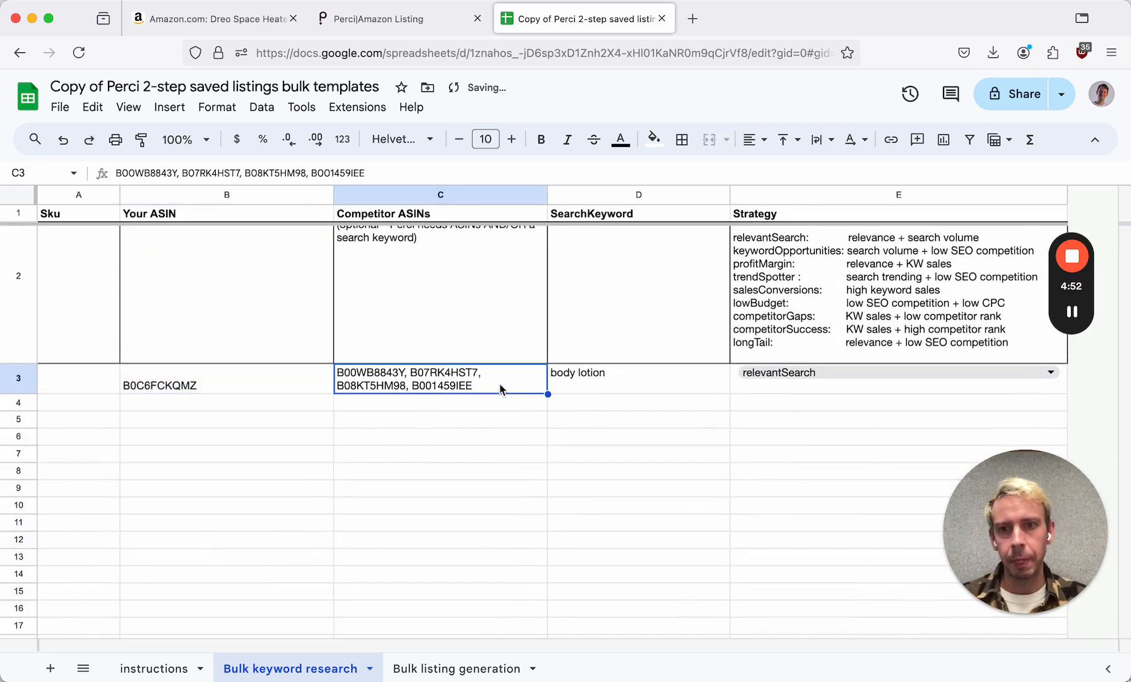
left_click(228, 195)
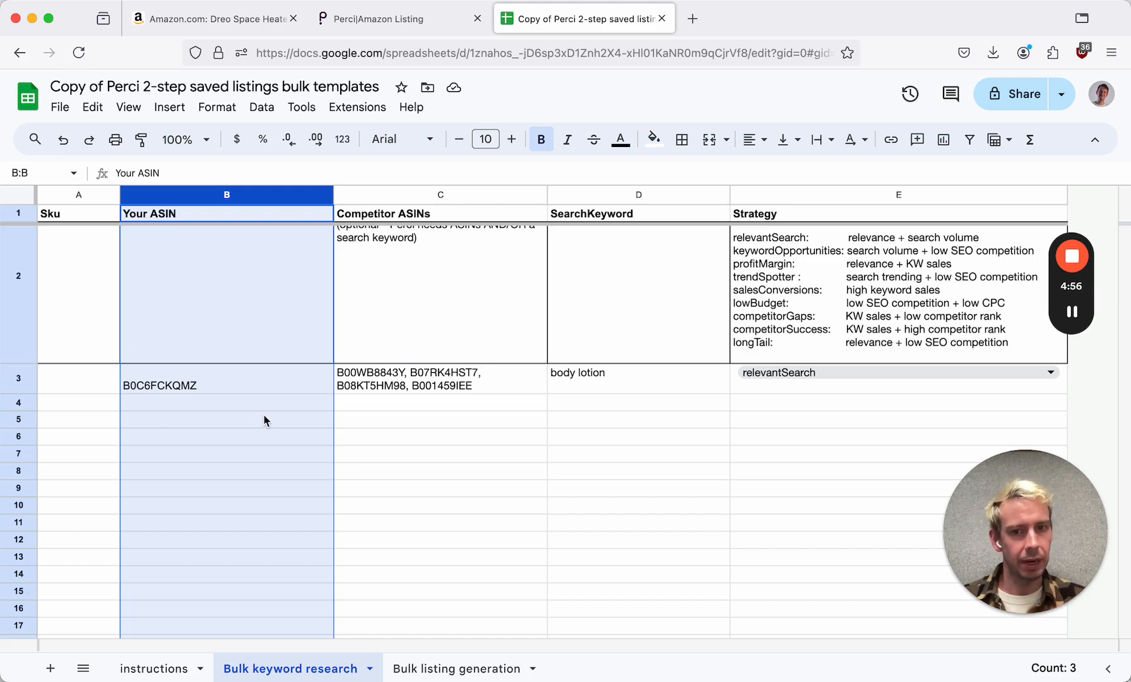
left_click(18, 378)
left_click(204, 388)
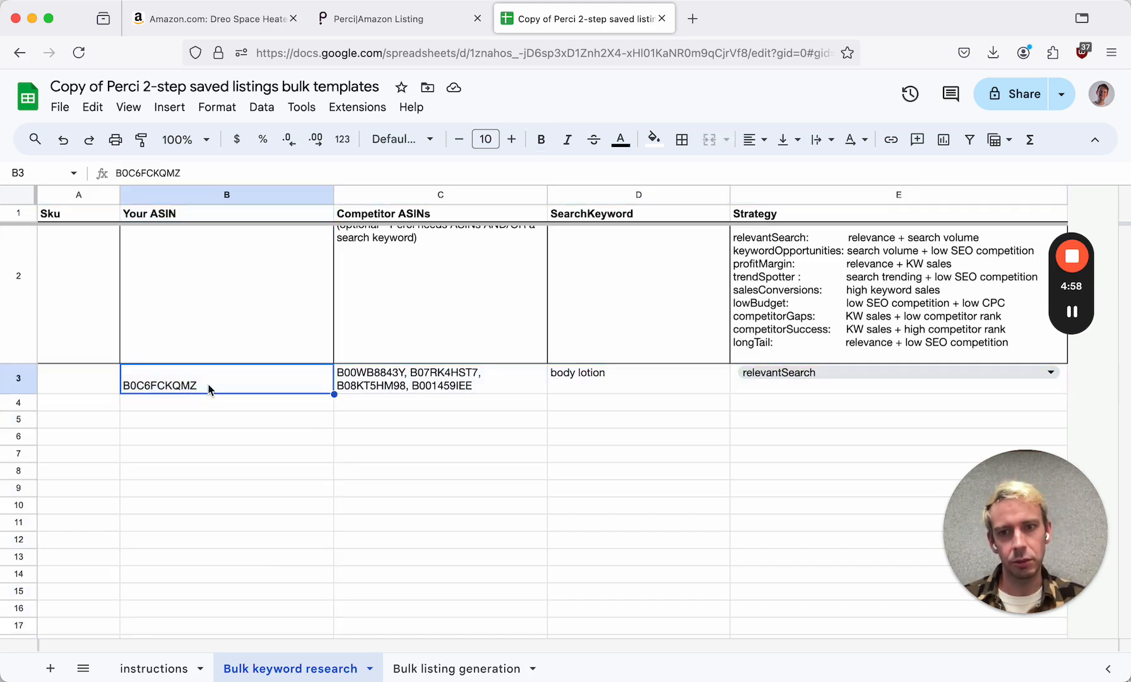
scroll(208, 386, "up", 1)
left_click(438, 191)
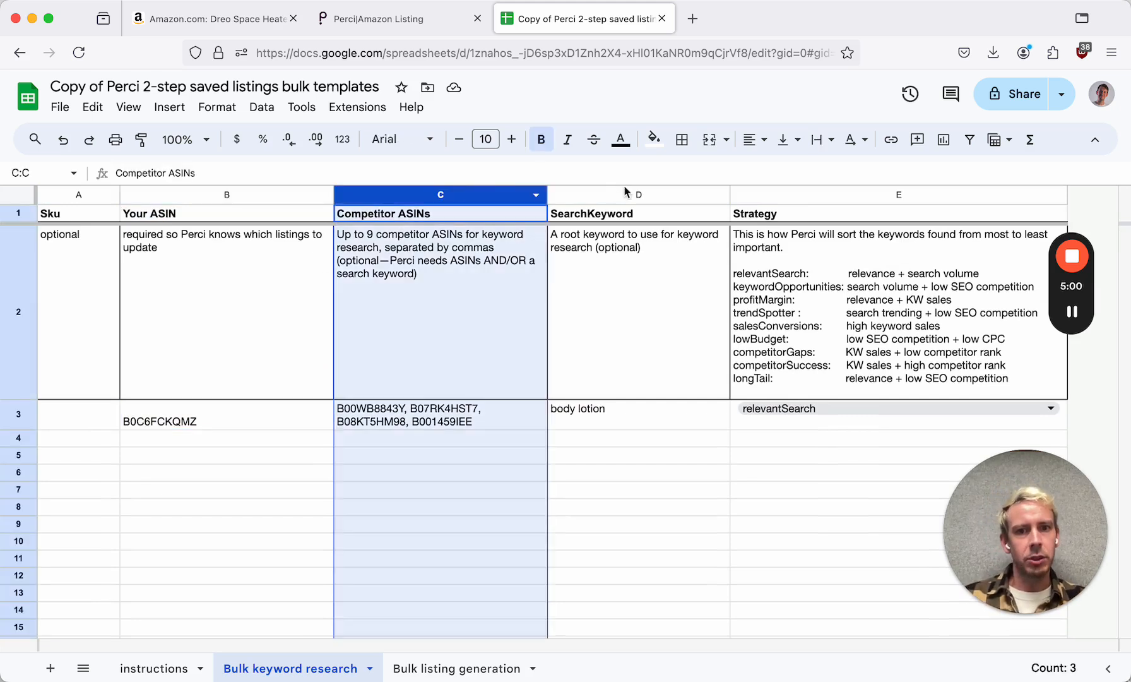
left_click(623, 193)
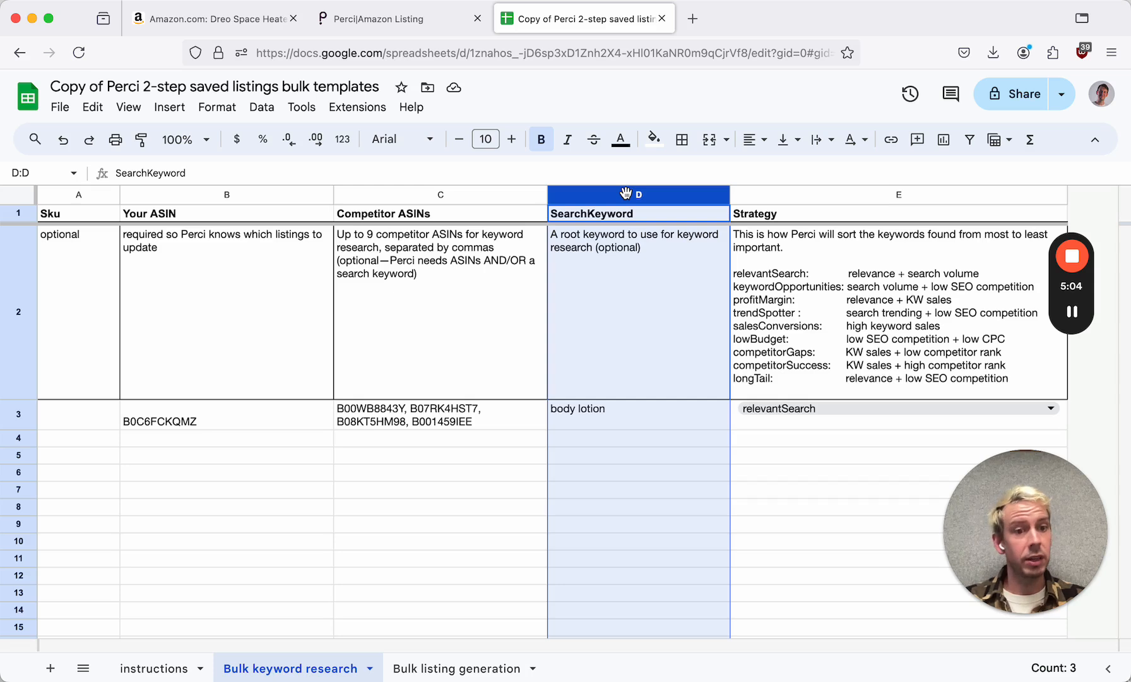
left_click(402, 196)
Step: Clear the sample competitor ASINs from the product row, leaving that optional cell empty
left_click(389, 417)
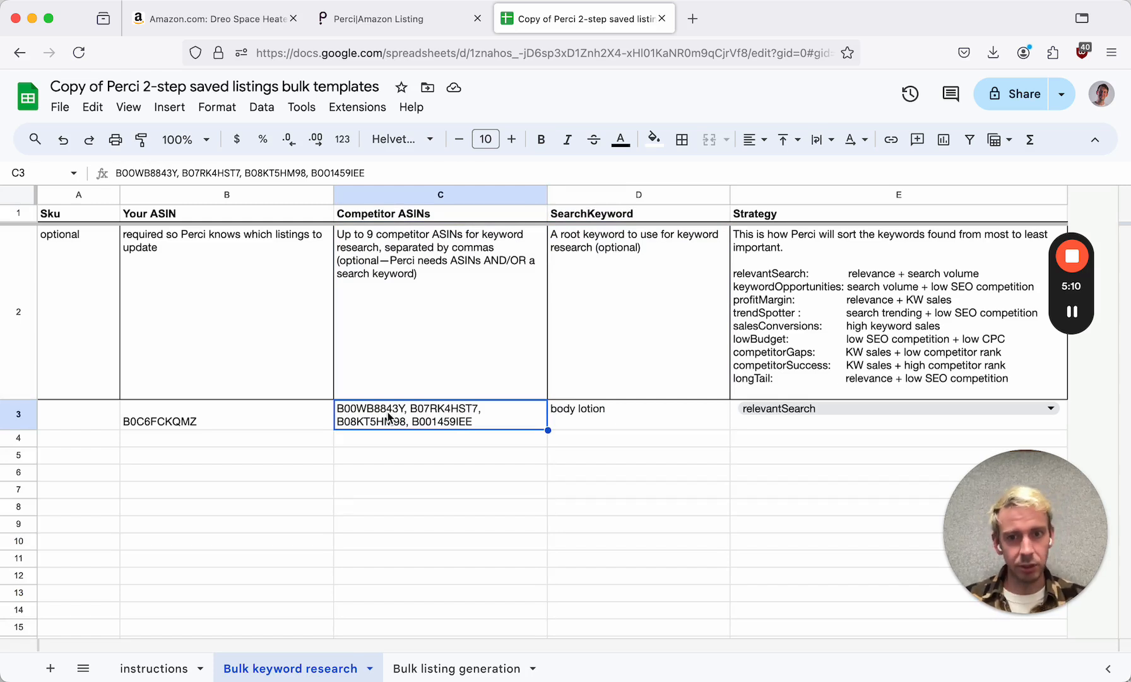
double_click(408, 411)
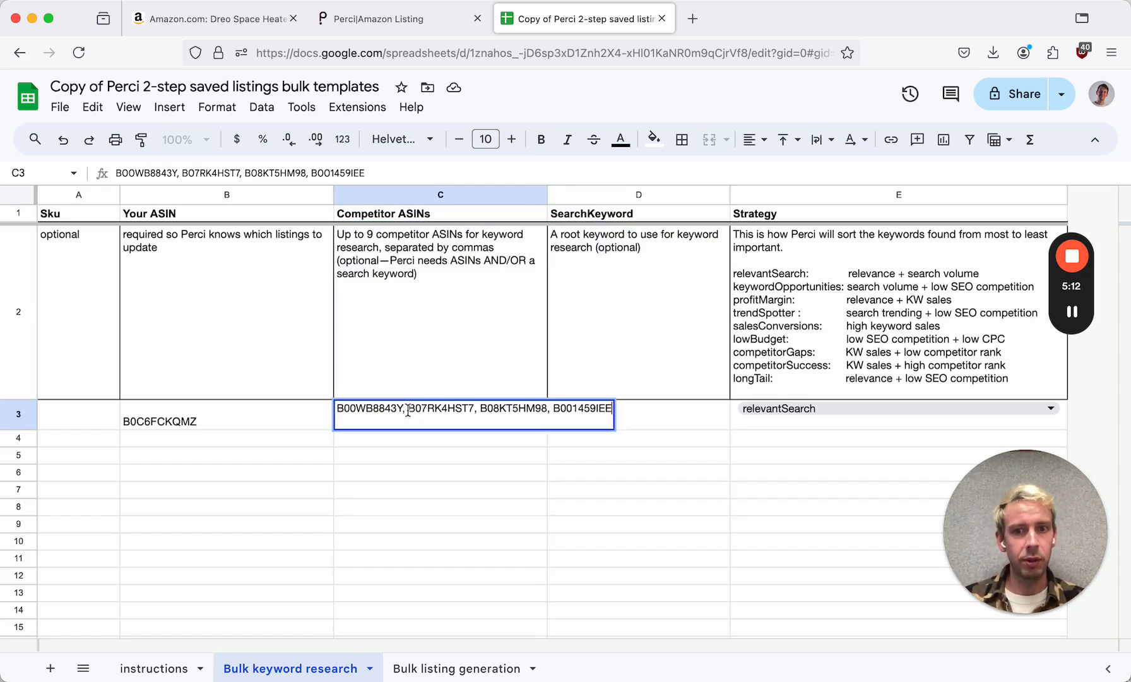
left_click(408, 411)
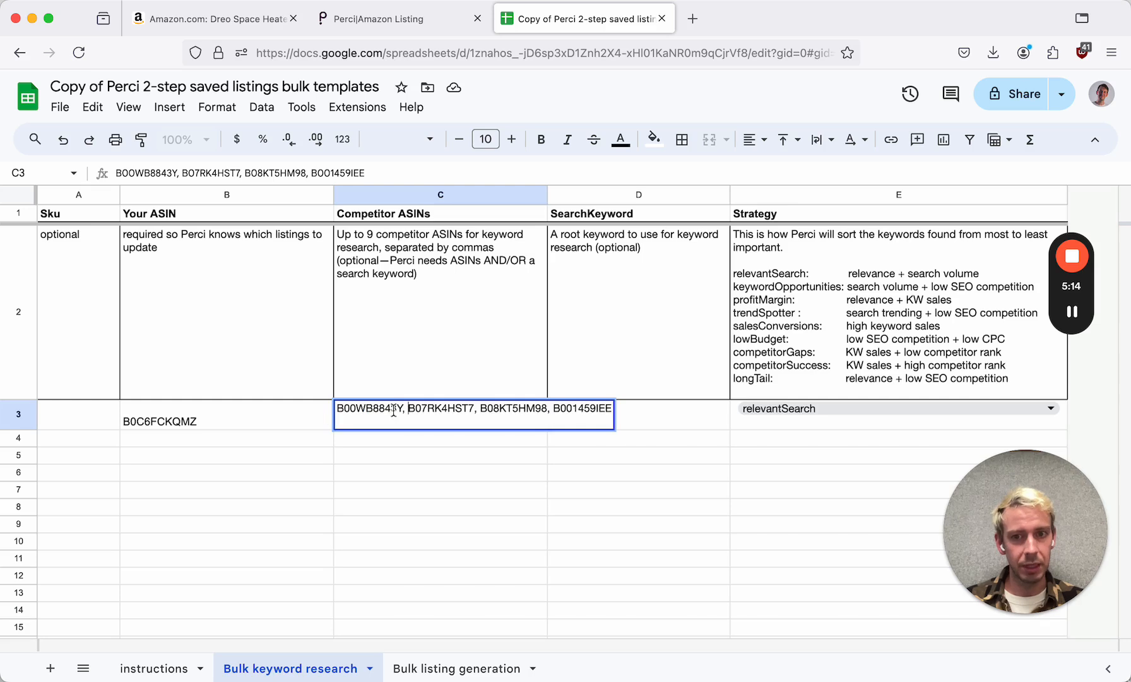
left_click(390, 445)
left_click(449, 415)
key("Delete")
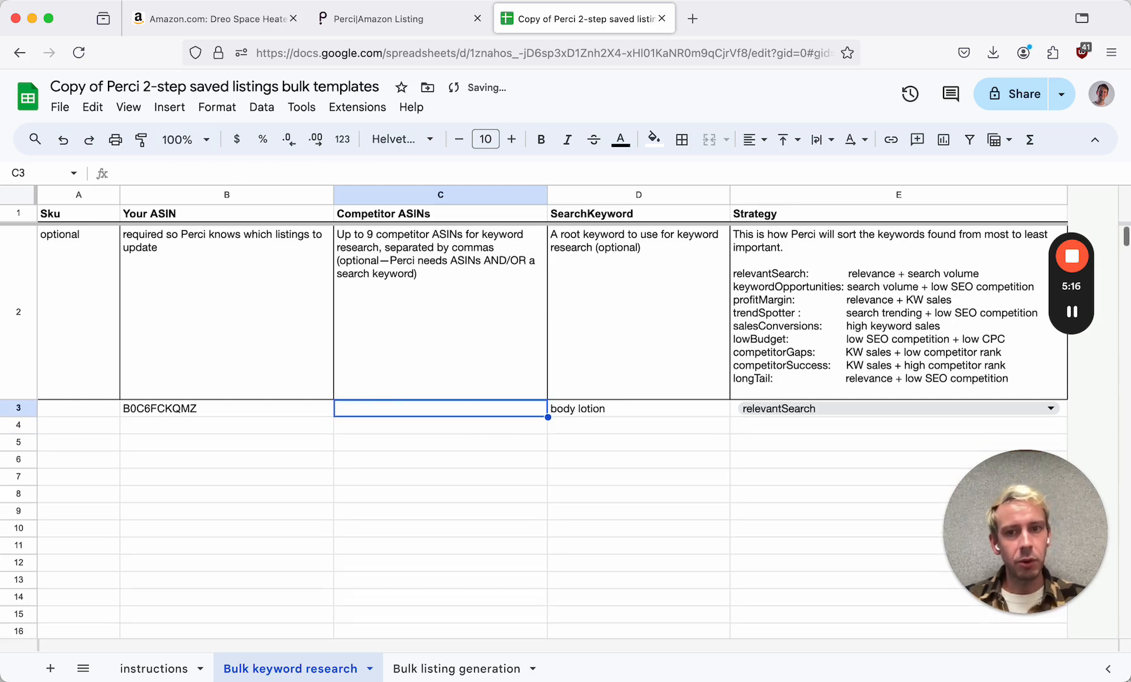
Step: Check the product title on the Amazon listing and set the product row's SearchKeyword to "space heater"
left_click(634, 408)
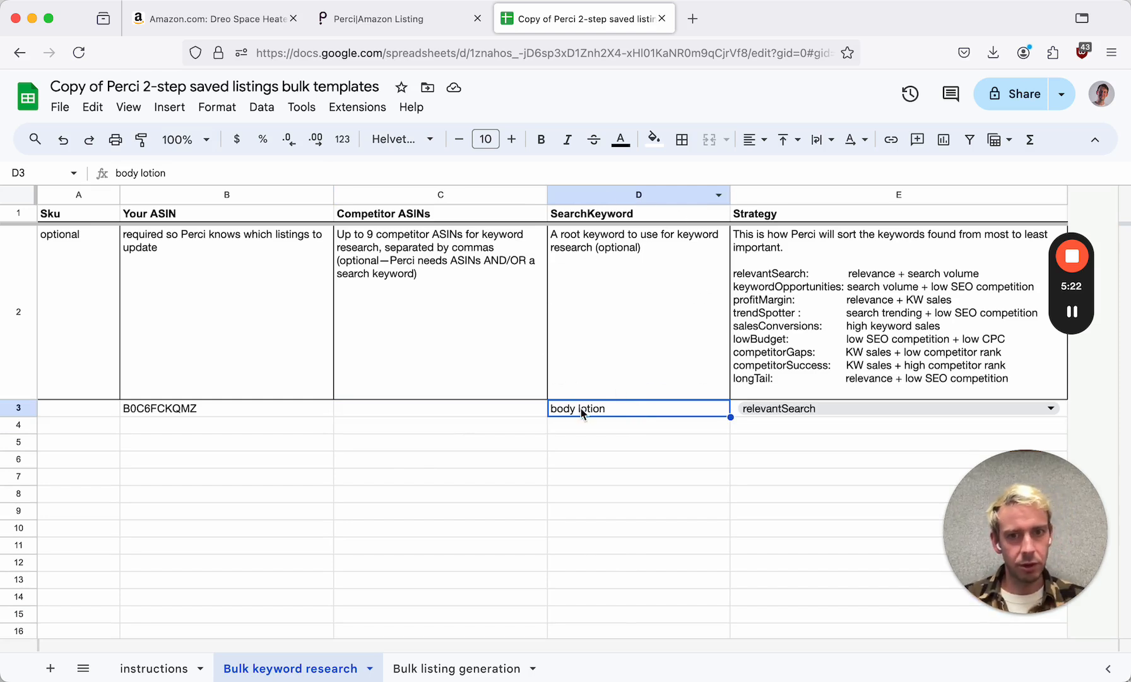
left_click(480, 409)
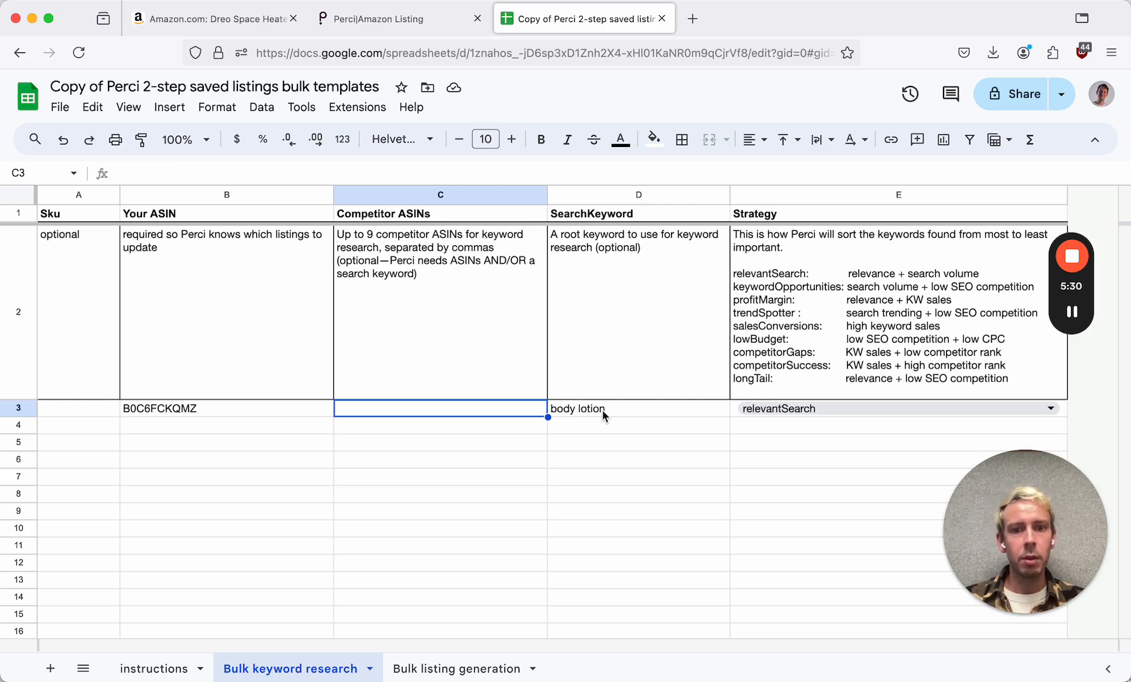
left_click(602, 411)
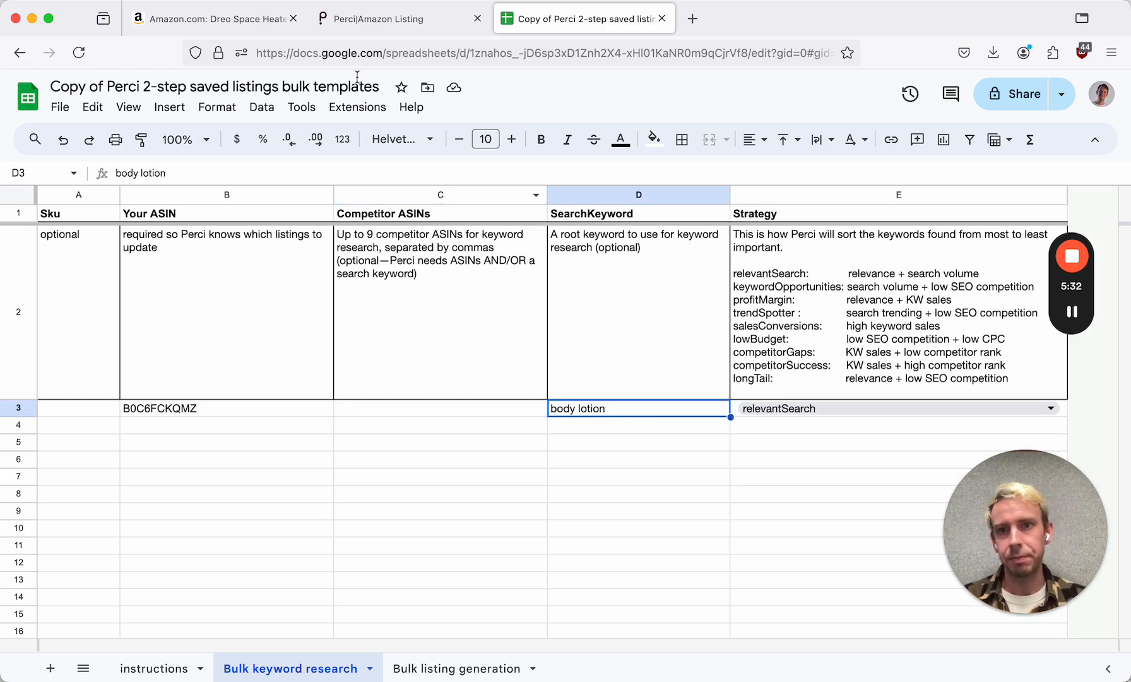
left_click(213, 20)
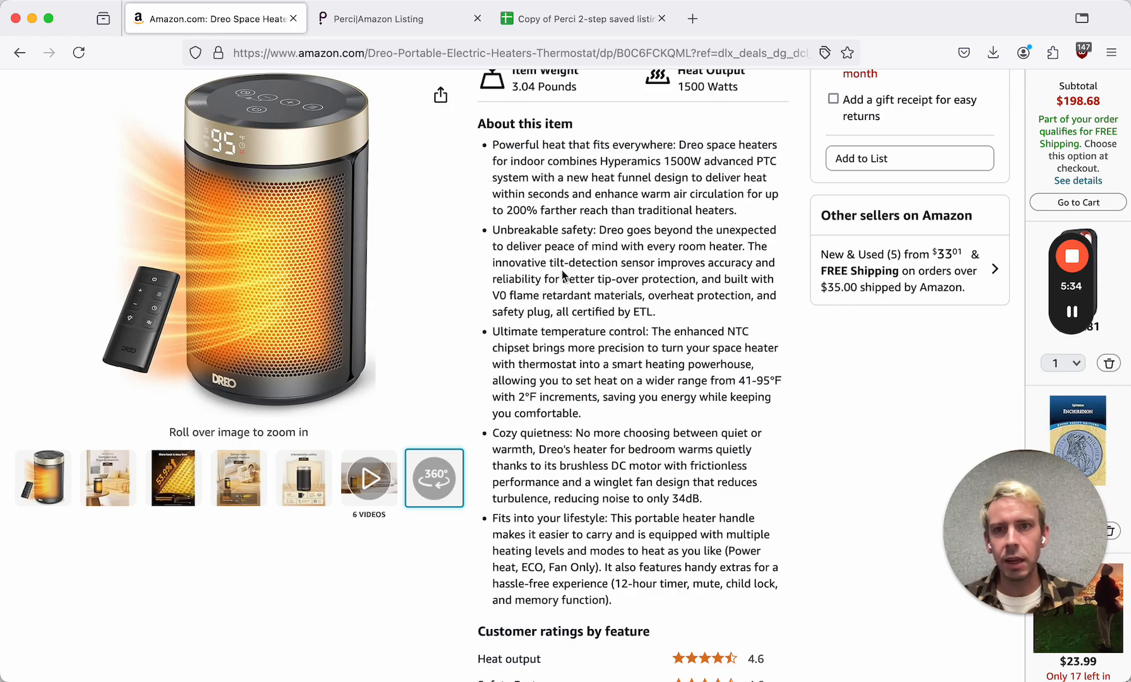
scroll(564, 275, "up", 10)
scroll(564, 276, "up", 2)
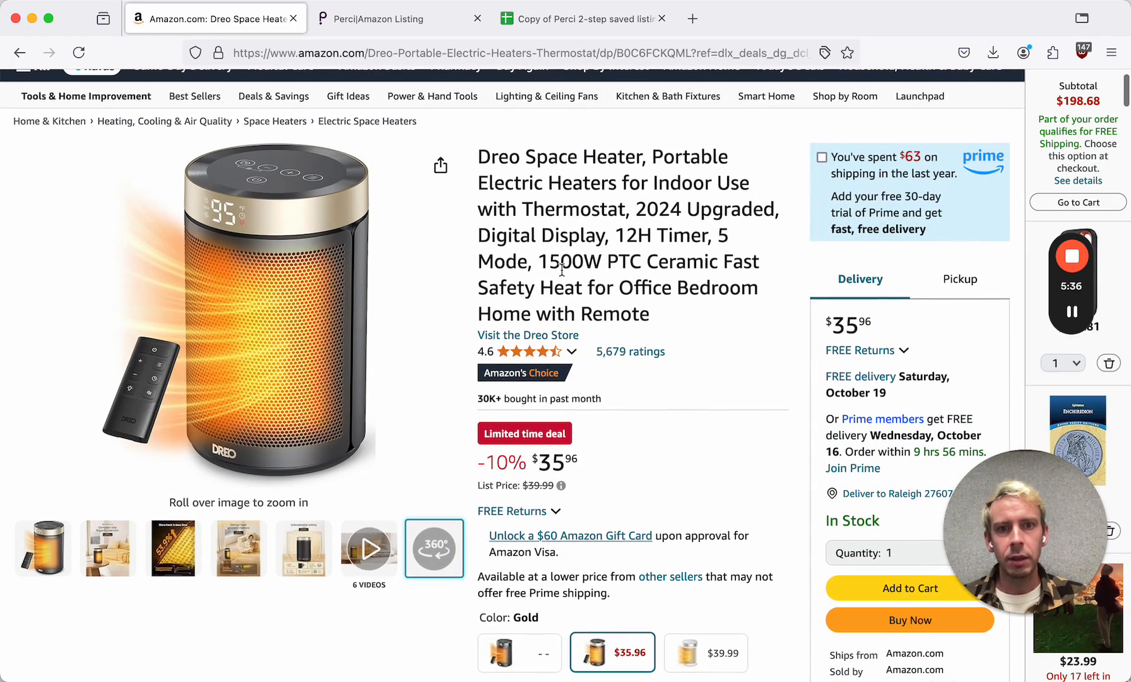
left_click(599, 21)
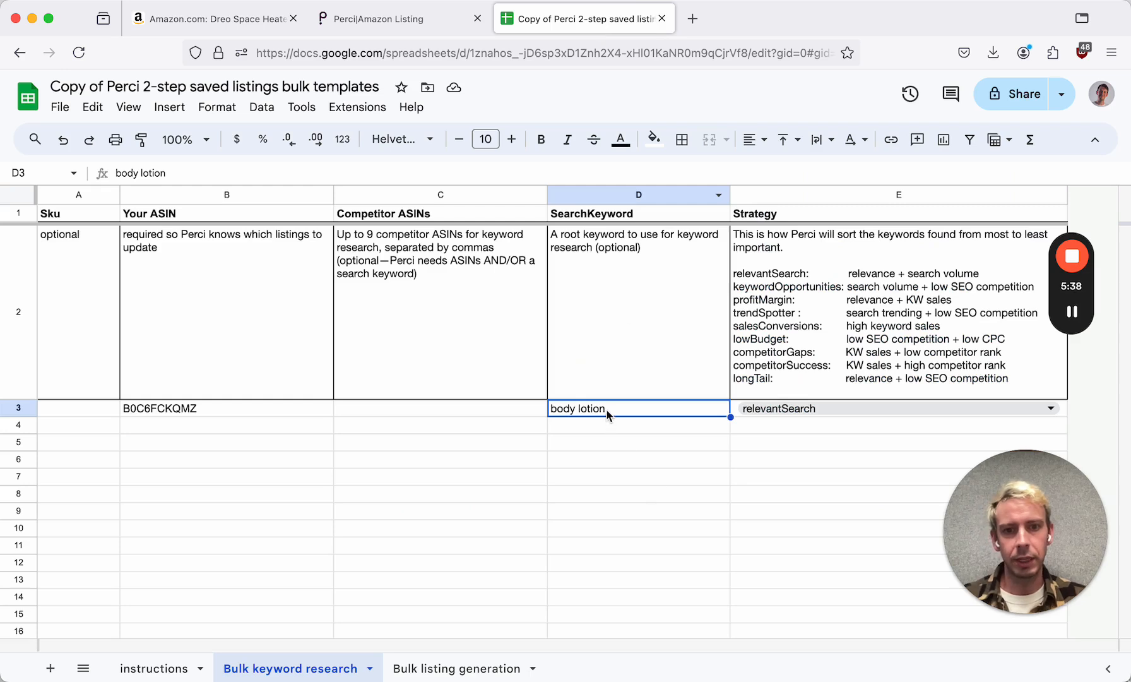
type("space heater")
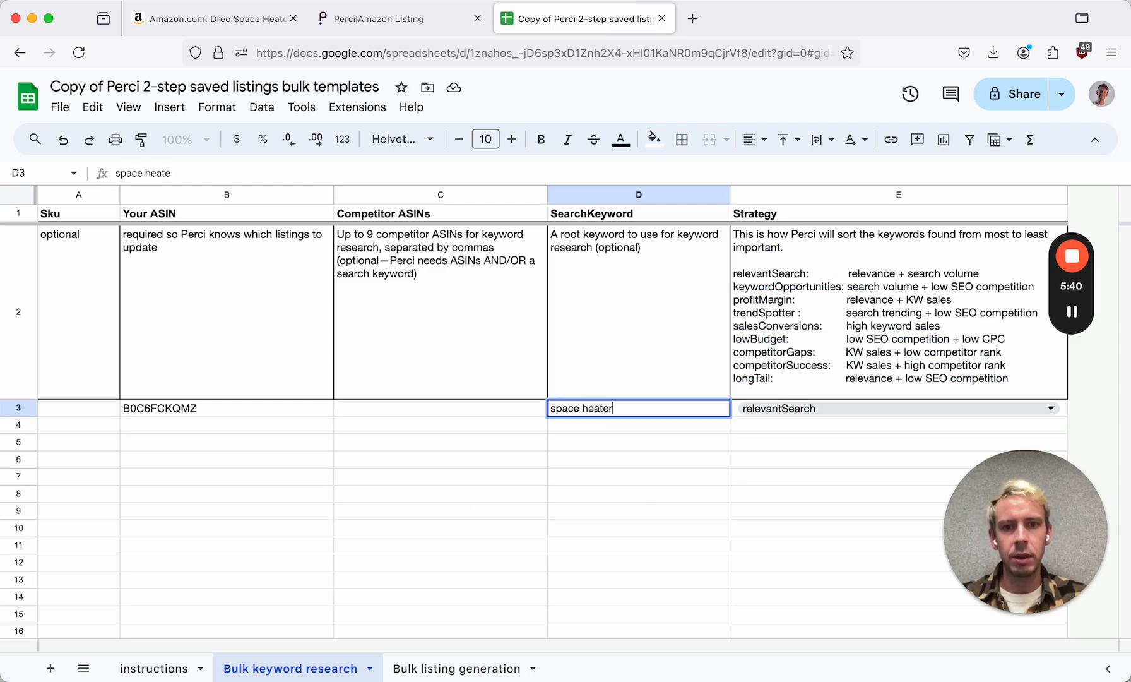
key("Return")
left_click(643, 412)
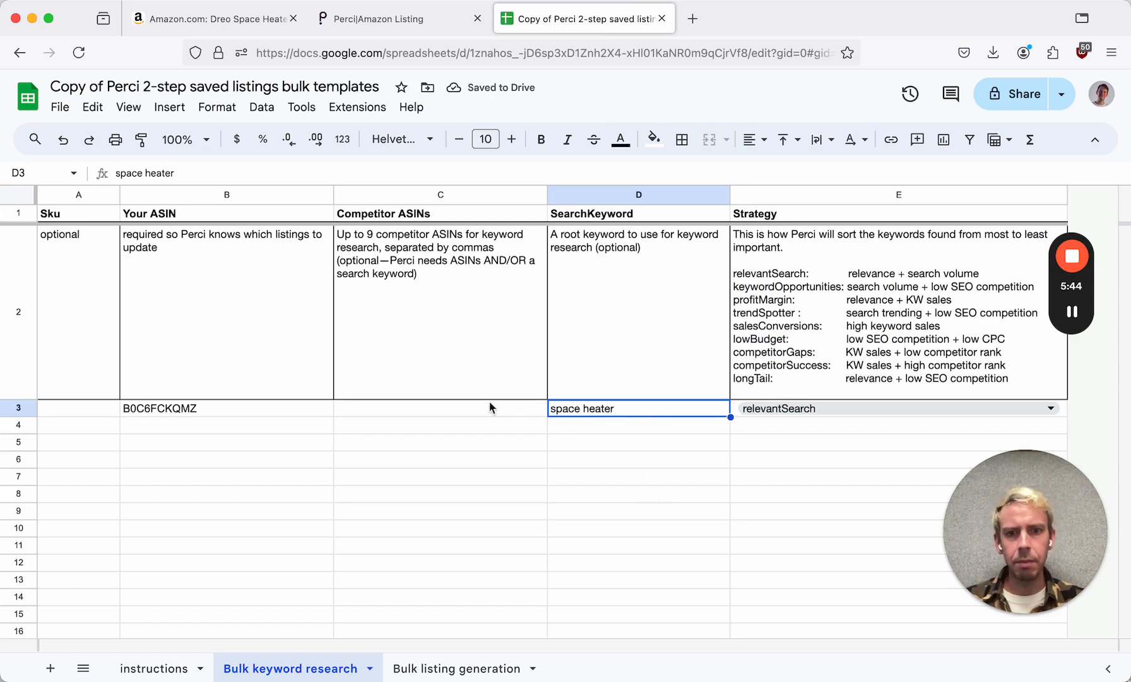
Step: Review the keyword sorting options in the Strategy column and check the product row's ASIN, competitor, keyword and strategy cells
left_click(891, 193)
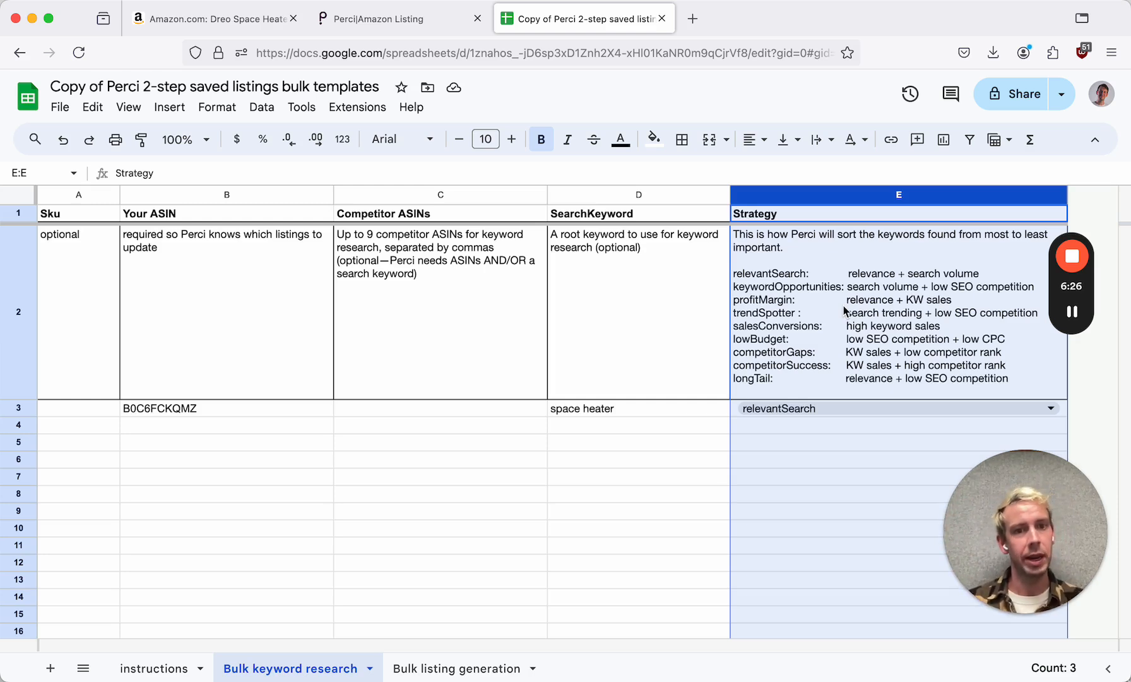
left_click(775, 368)
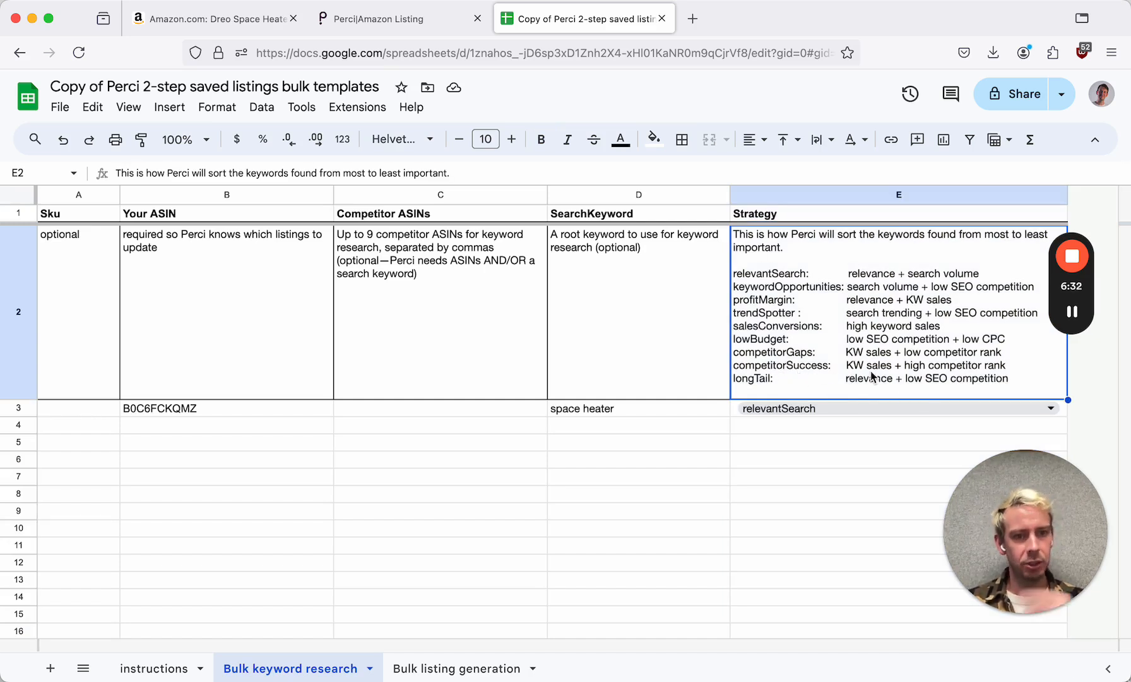
left_click(297, 409)
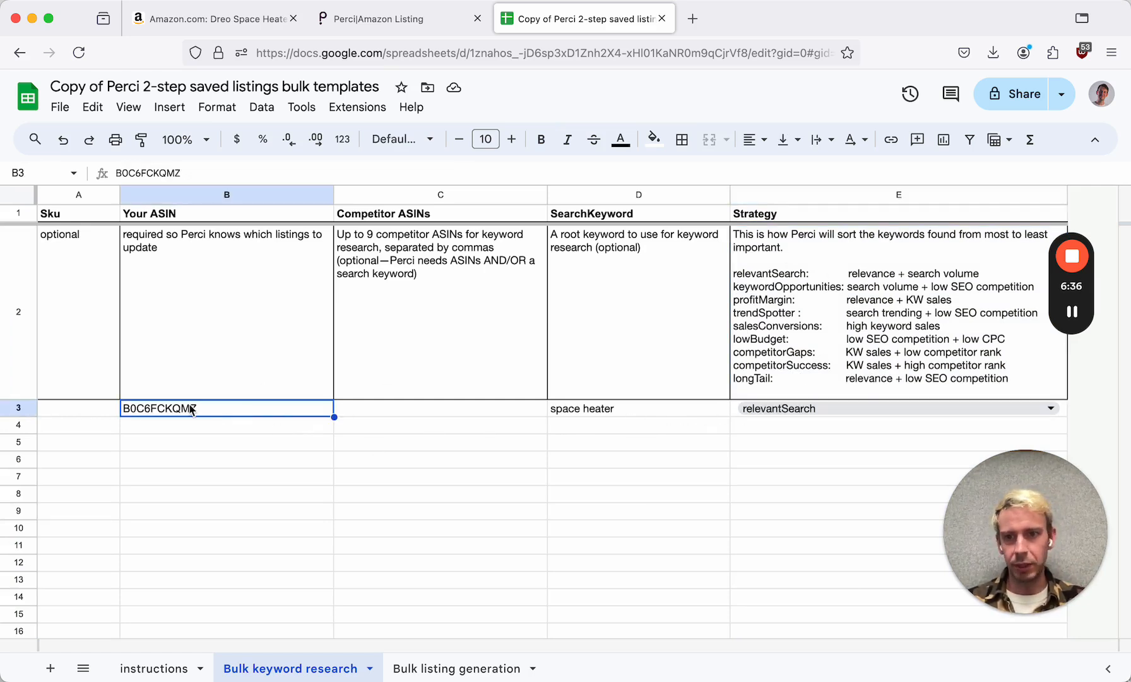
left_click(481, 420)
left_click(585, 411)
left_click(521, 410)
left_click(591, 412)
left_click(483, 408)
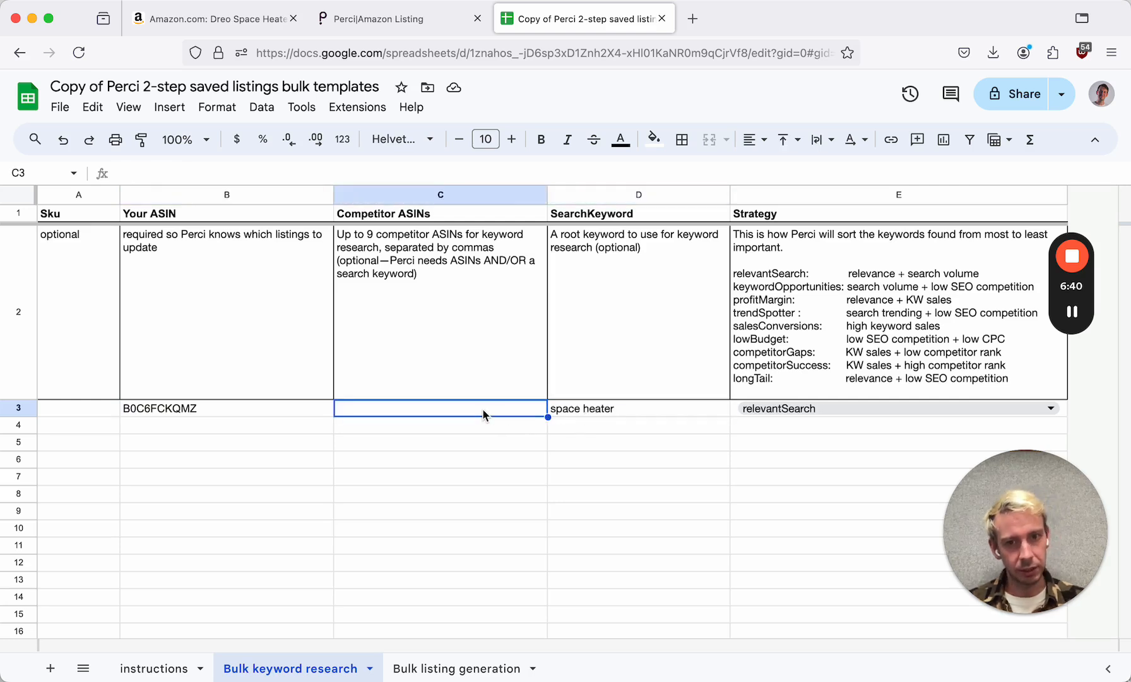
left_click(601, 418)
left_click(735, 415)
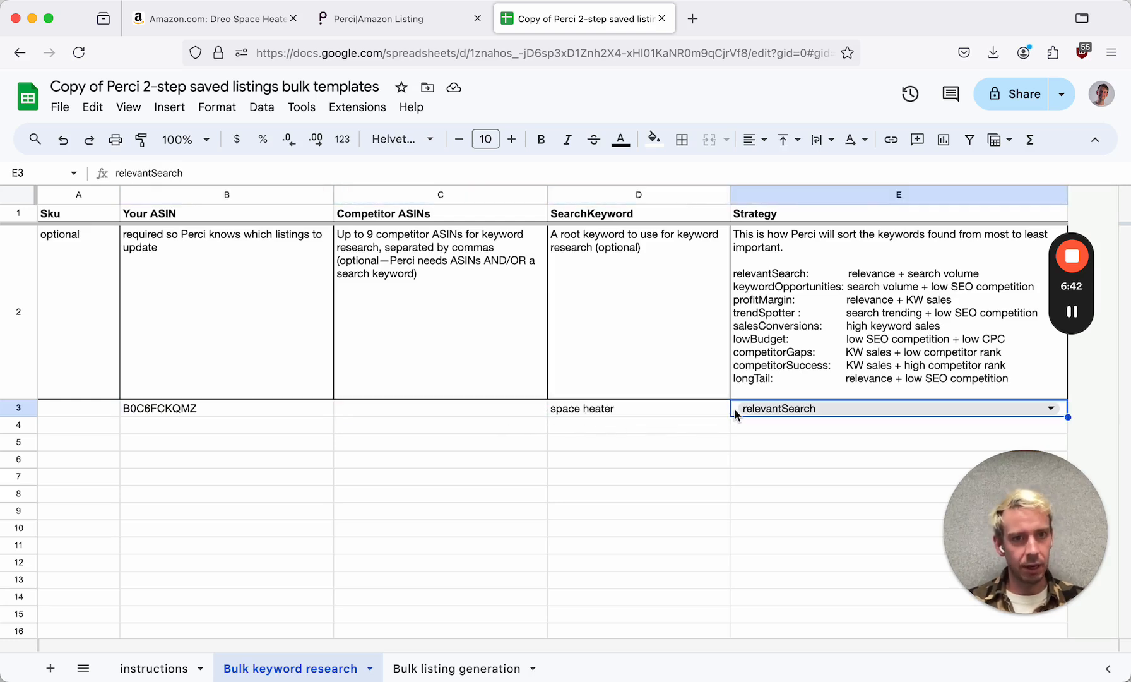
Step: Fill the product row's cells from Your ASIN to Strategy down to row 20
left_click(197, 411)
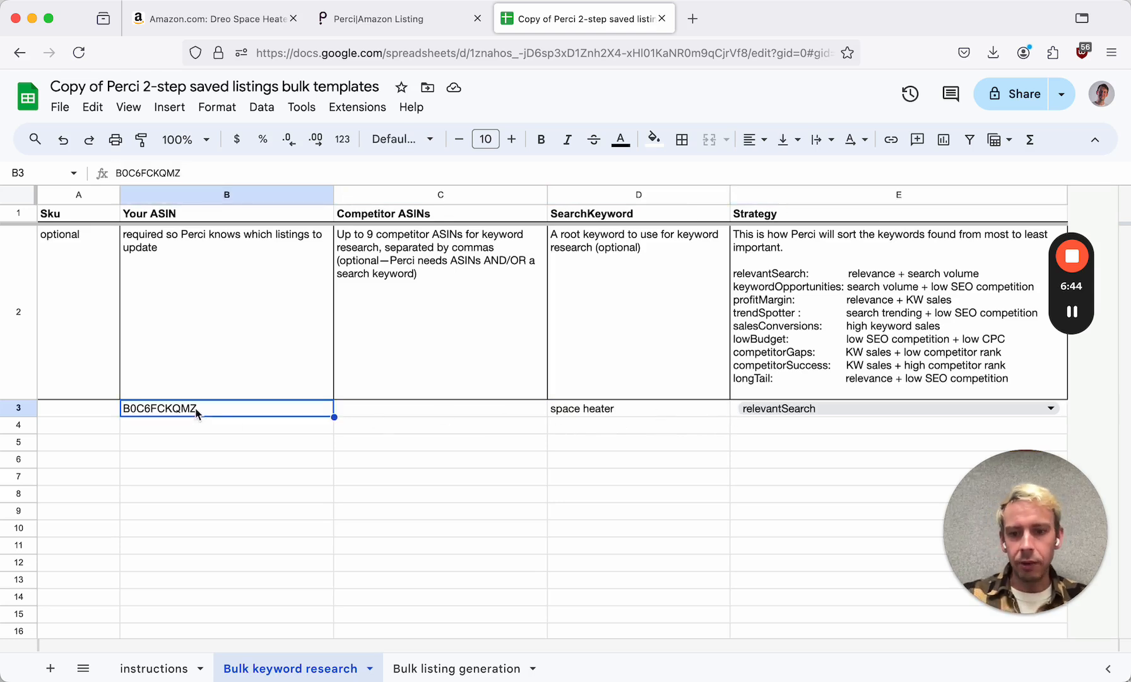
left_click(734, 409, "shift")
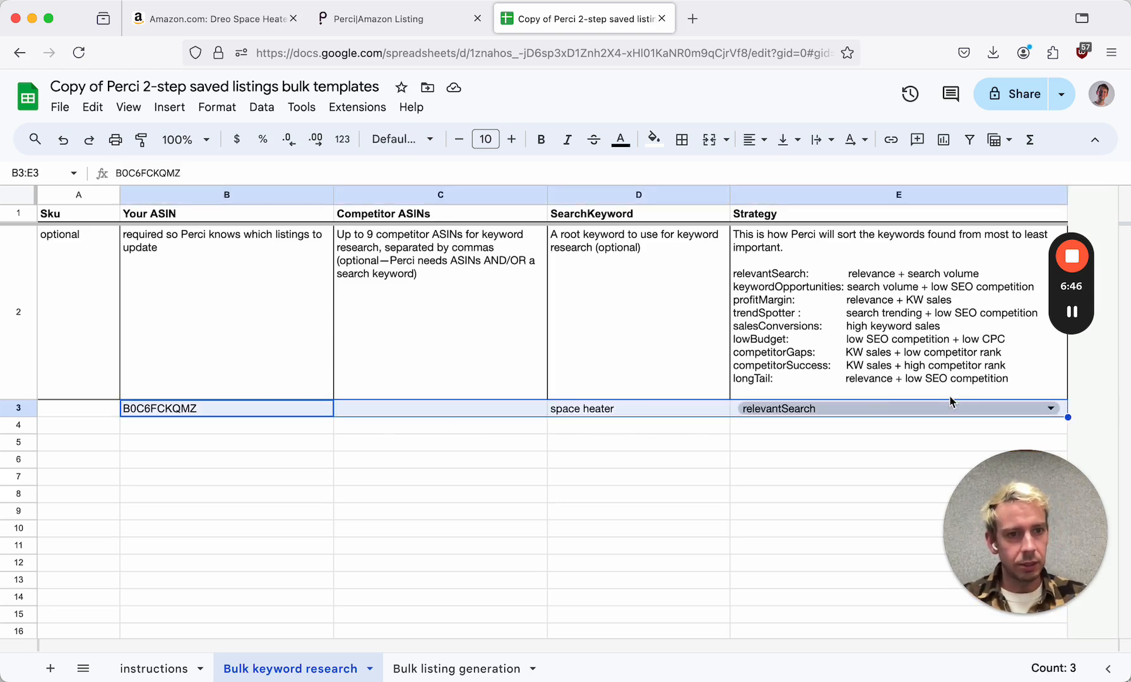
left_click_drag(1067, 417, 1064, 464)
left_click_drag(1065, 457, 1065, 458)
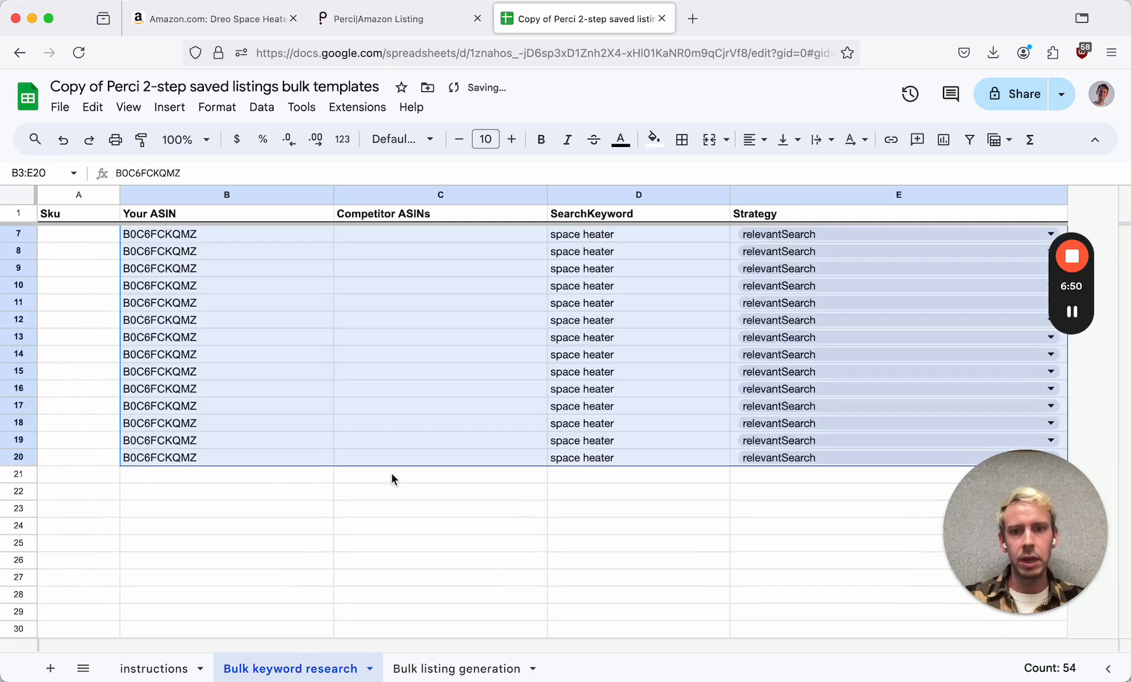
Step: Undo the fill down to row 20 and check the remaining product ASIN in row 3
scroll(268, 502, "up", 5)
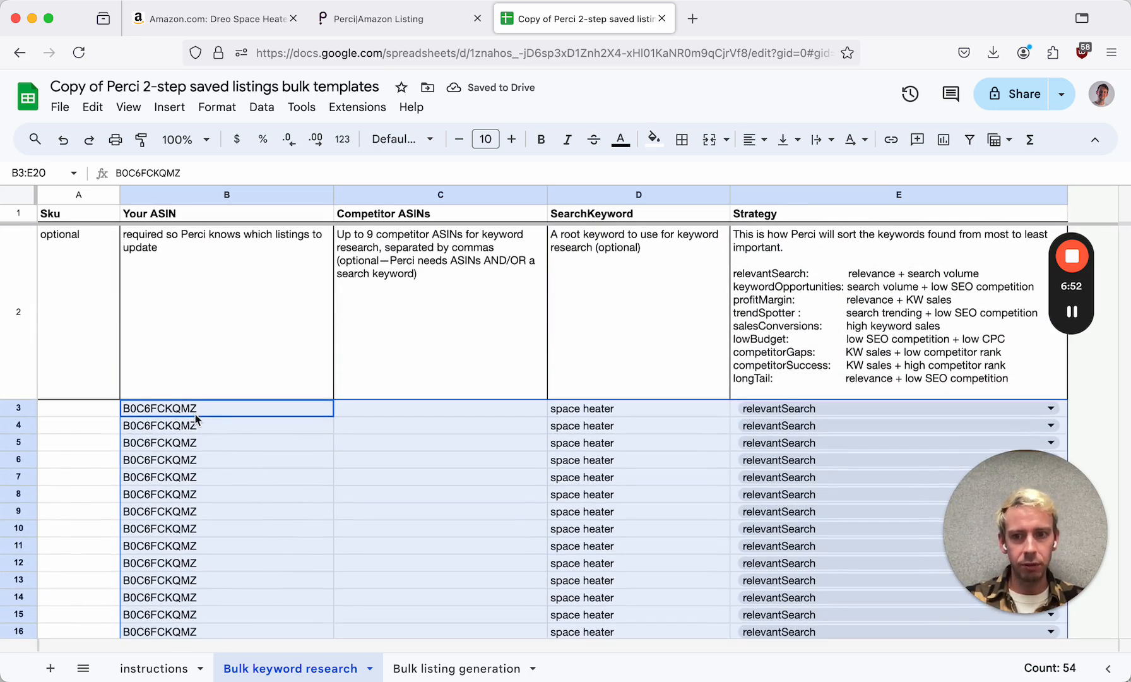
scroll(189, 391, "down", 1)
left_click(617, 358)
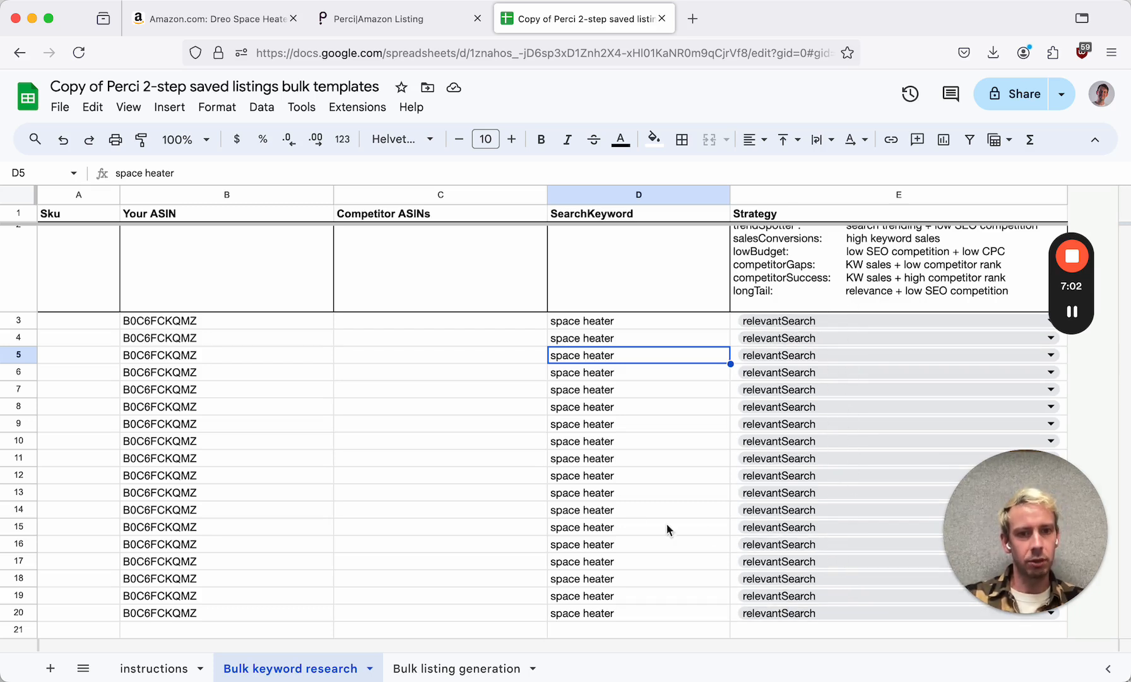
scroll(308, 443, "down", 2)
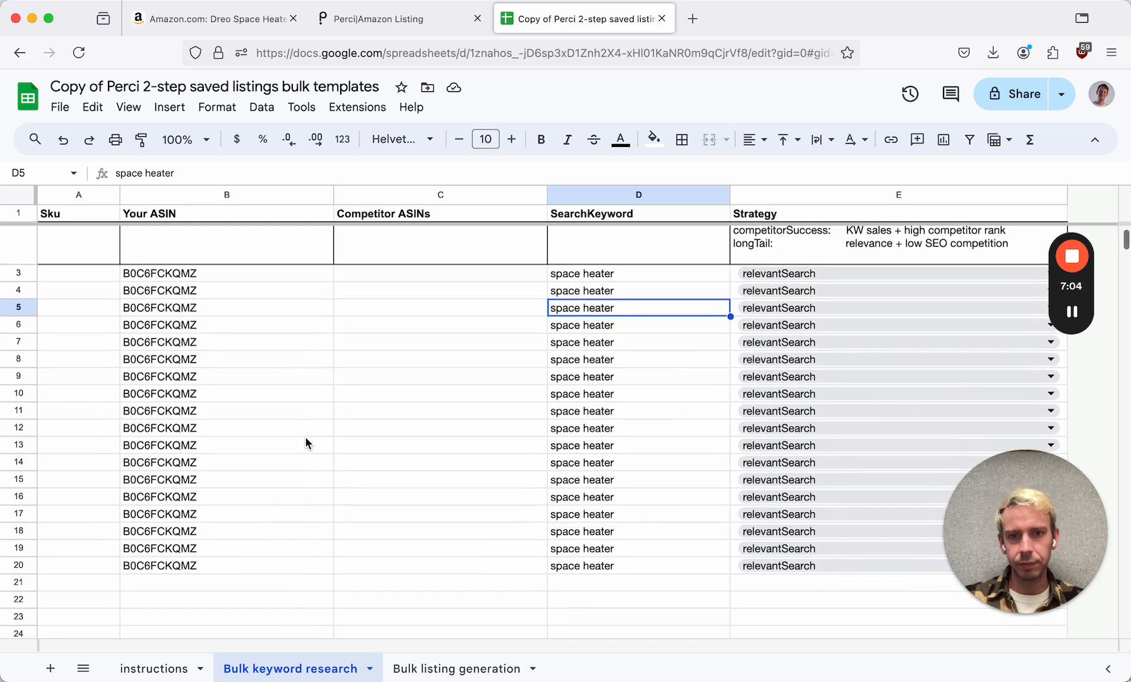
key("super+z")
scroll(305, 445, "up", 2)
left_click(272, 406)
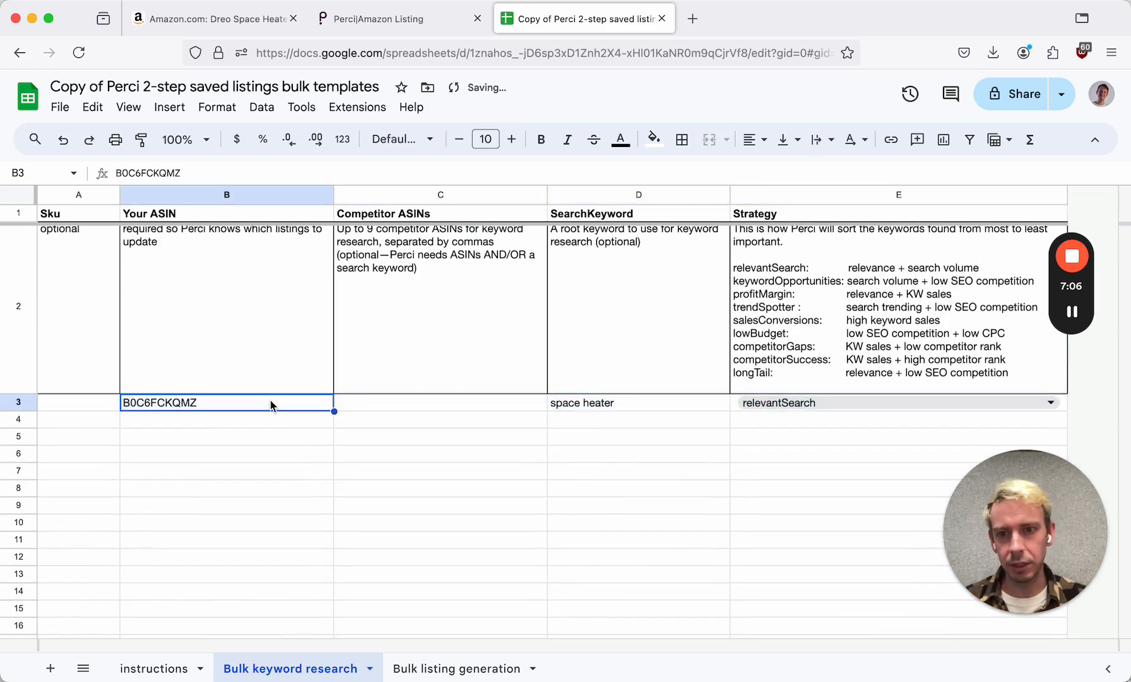
double_click(202, 403)
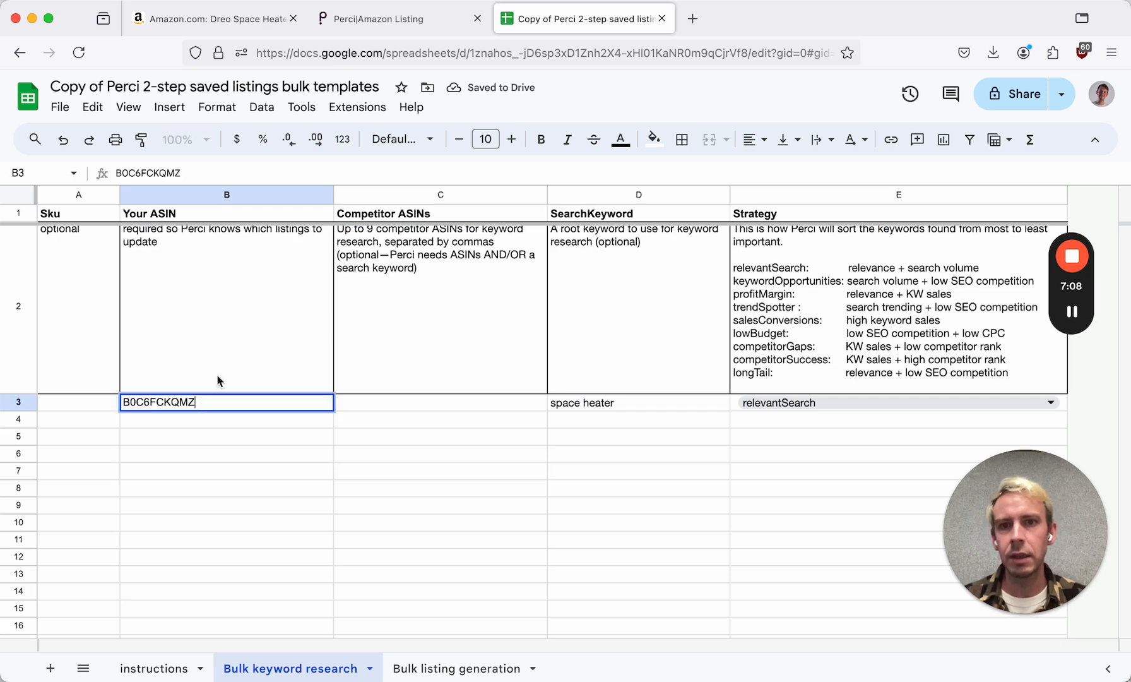
Step: Download the Bulk keyword research sheet as a comma-separated values (.csv) file
mouse_move(382, 28)
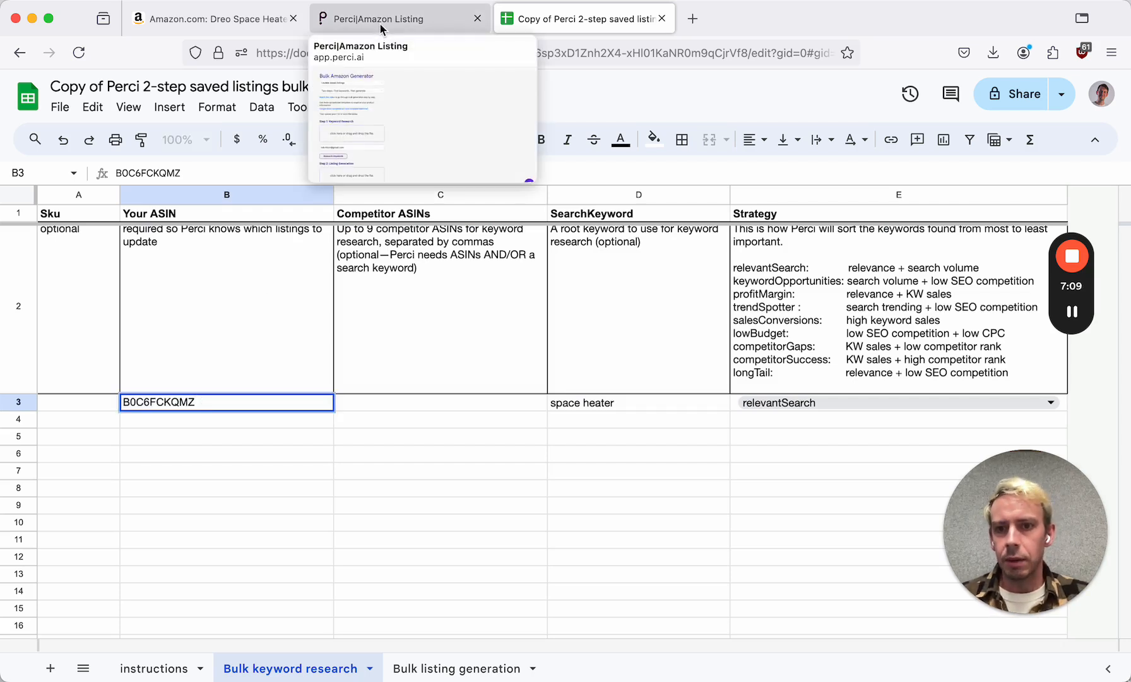
left_click(60, 107)
mouse_move(85, 318)
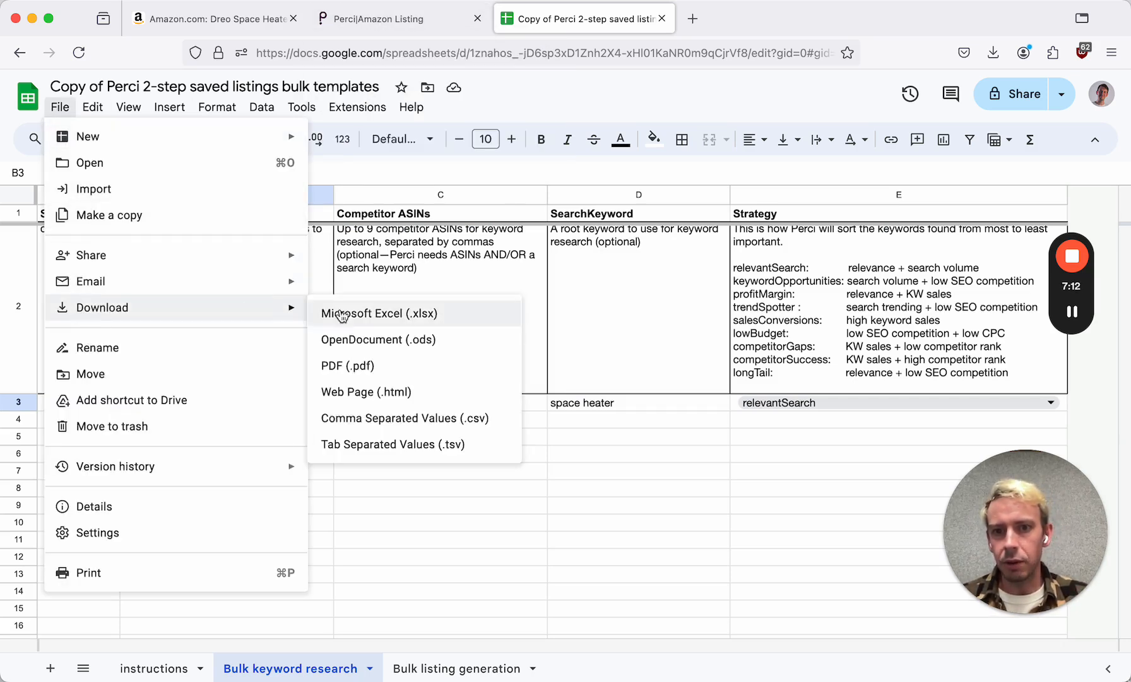
left_click(362, 423)
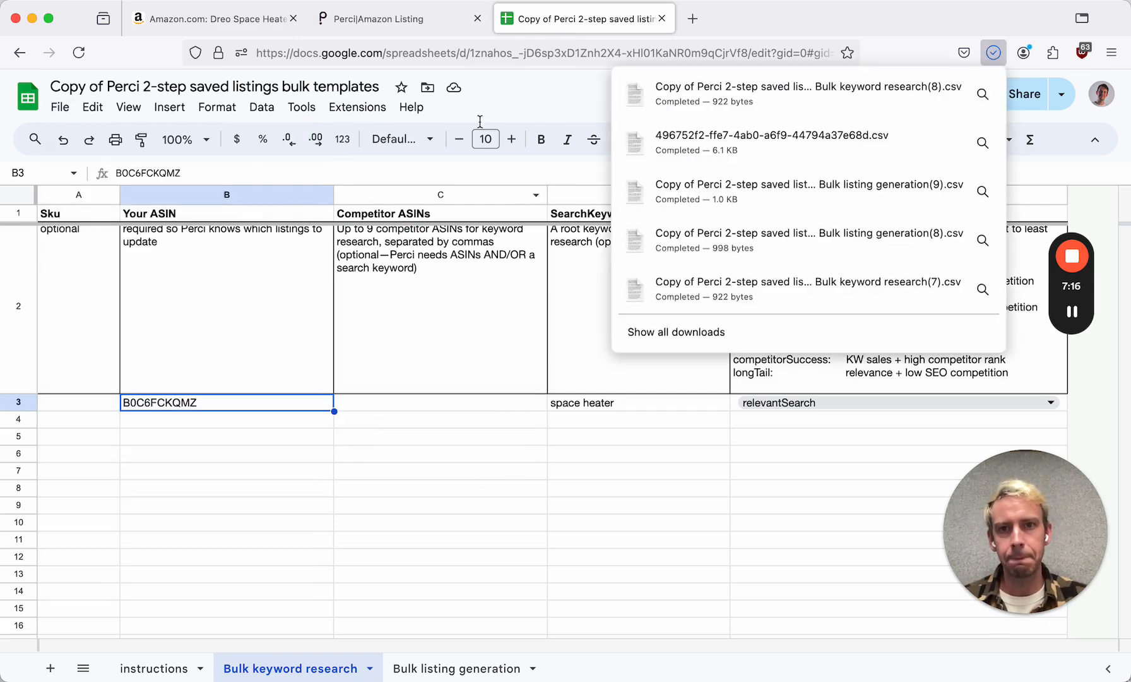
Step: Switch to Perci's Bulk Amazon Generator, upload the Bulk keyword research(8).csv file for Step 1, and start the keyword research
left_click(394, 24)
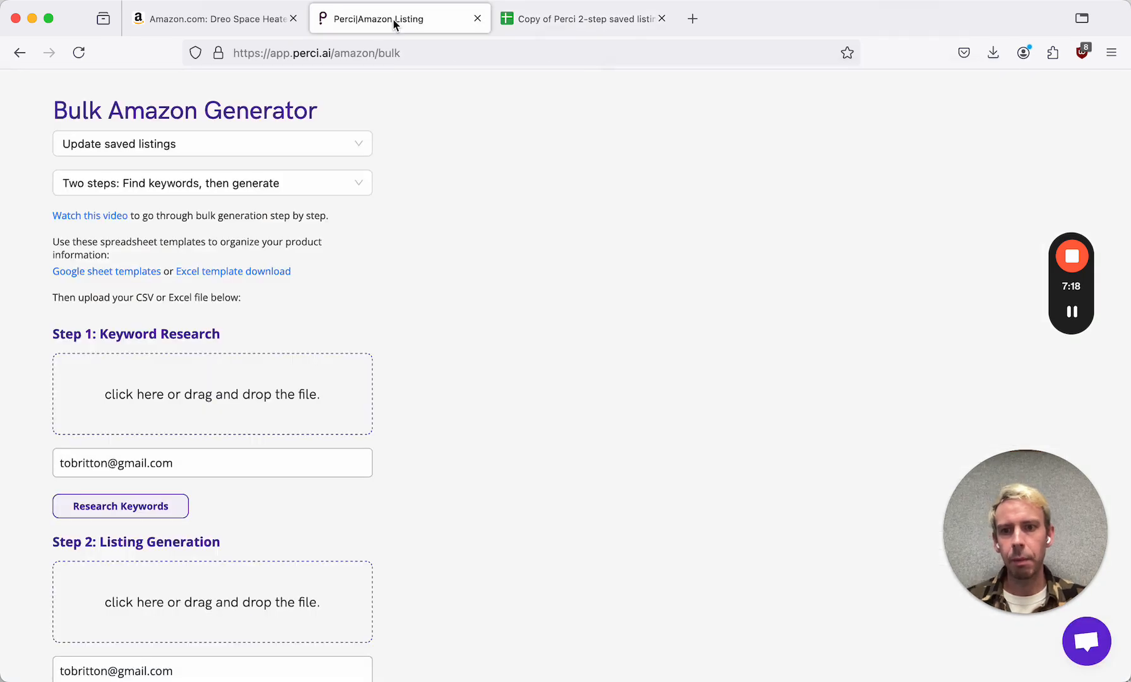
scroll(400, 390, "up", 3)
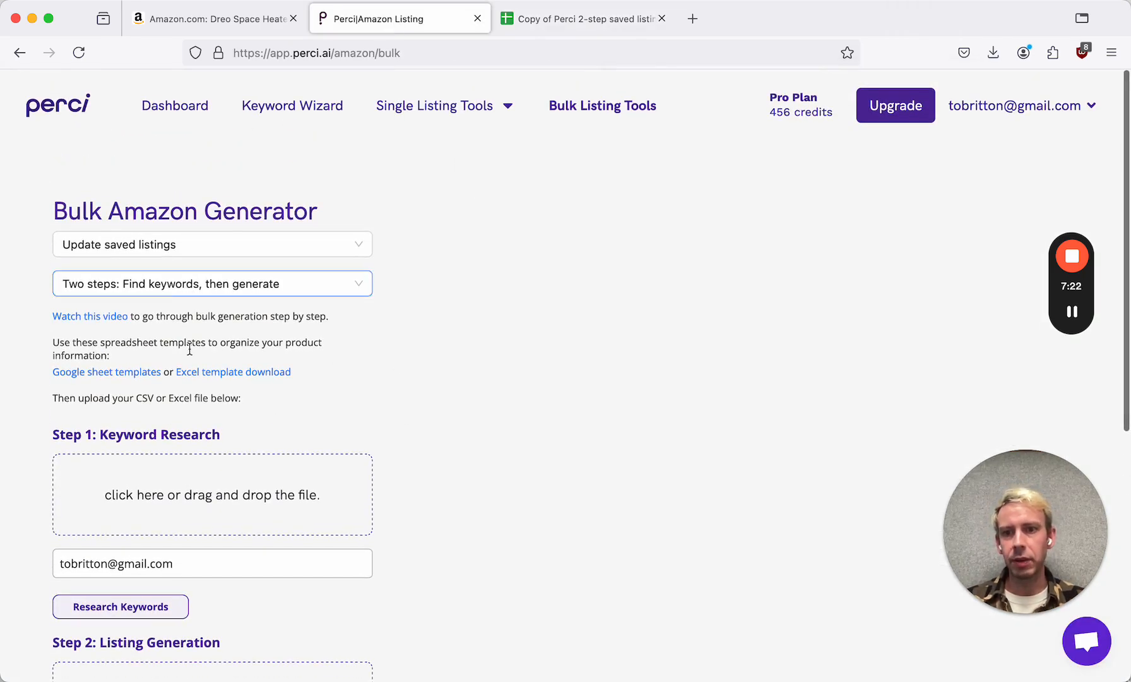
scroll(317, 425, "down", 2)
left_click(188, 385)
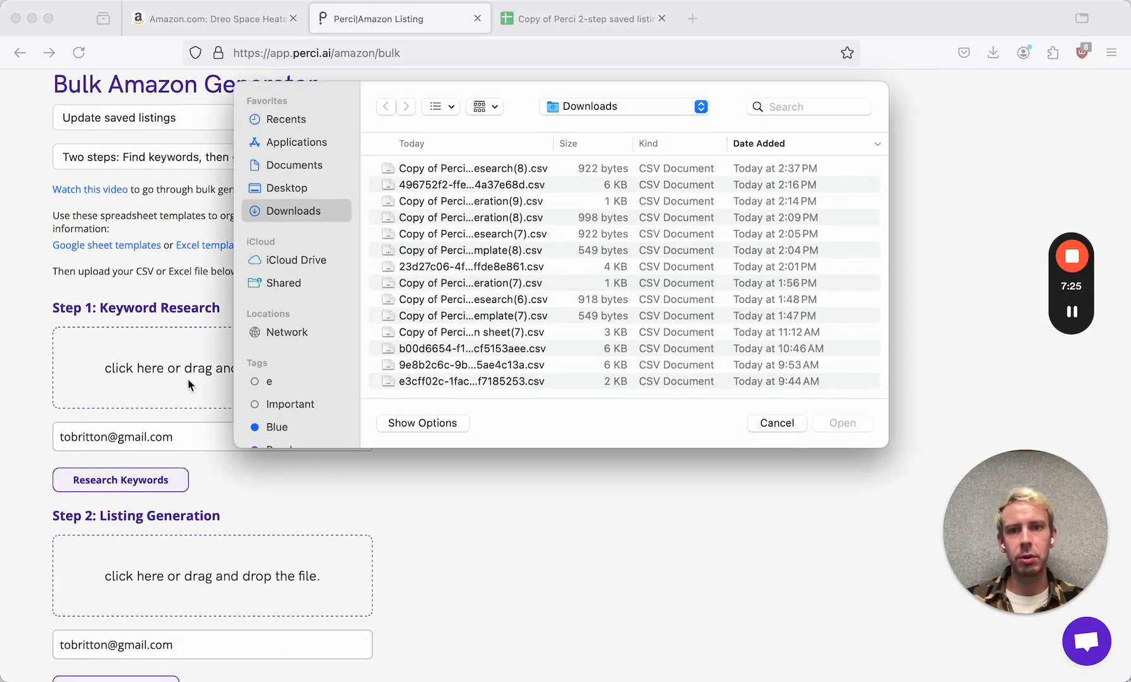
left_click(478, 169)
left_click(846, 424)
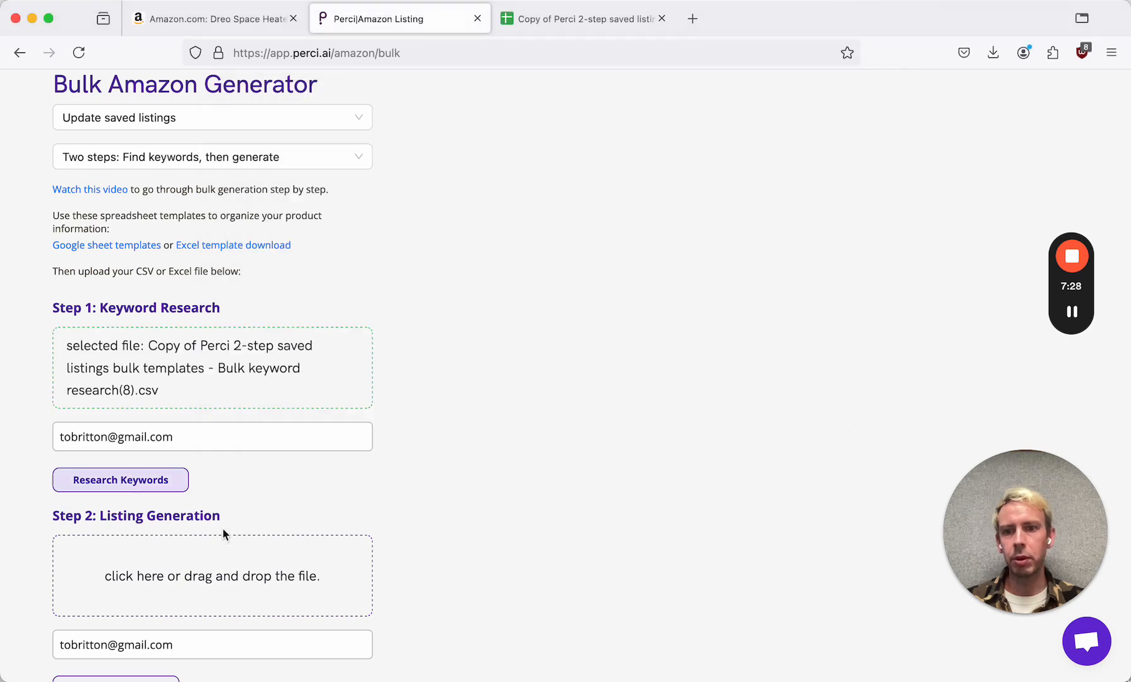
left_click(100, 481)
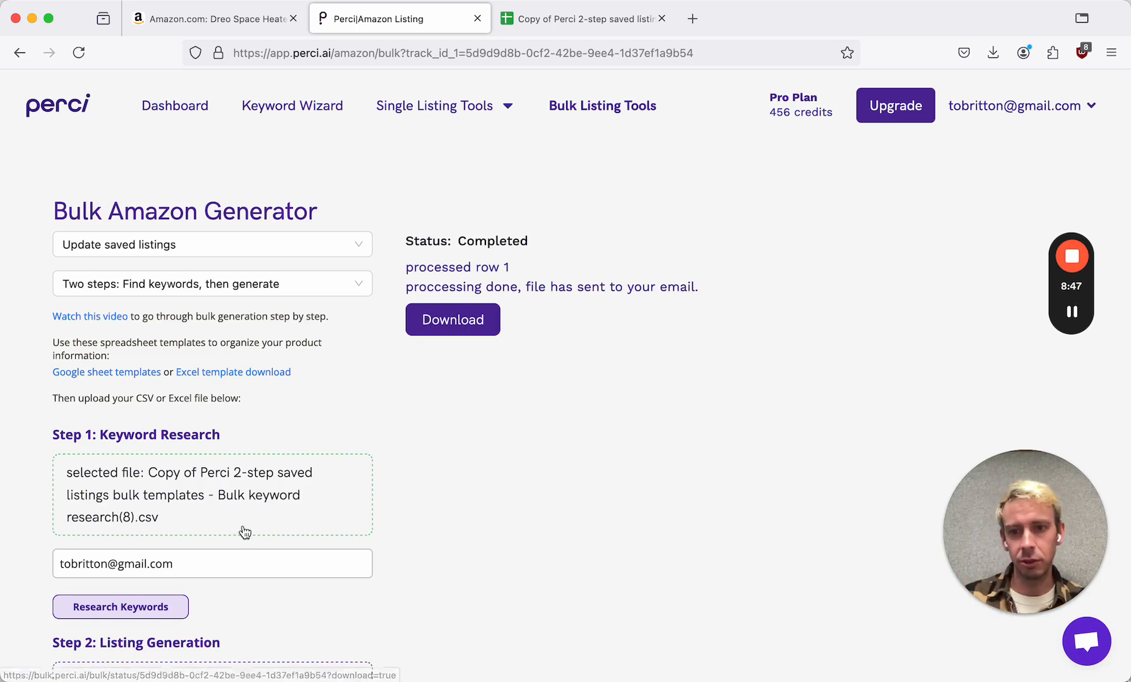
Step: Review the keyword research status, the results e-mail field and the Step 2: Listing Generation section
triple_click(113, 559)
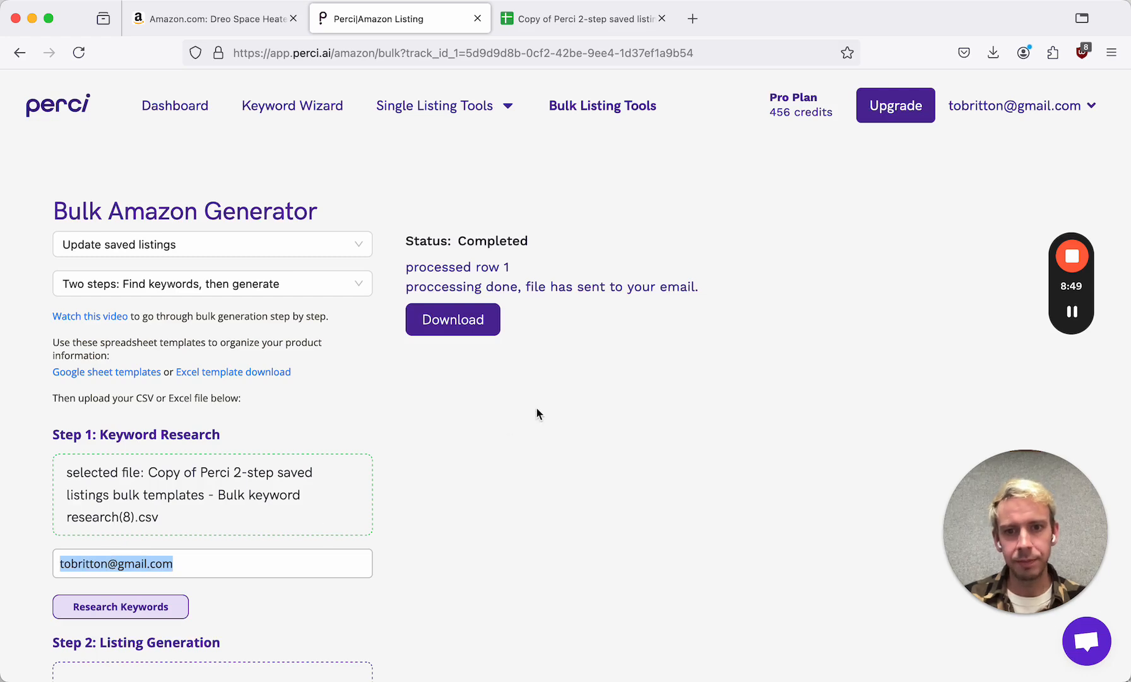
scroll(536, 411, "down", 2)
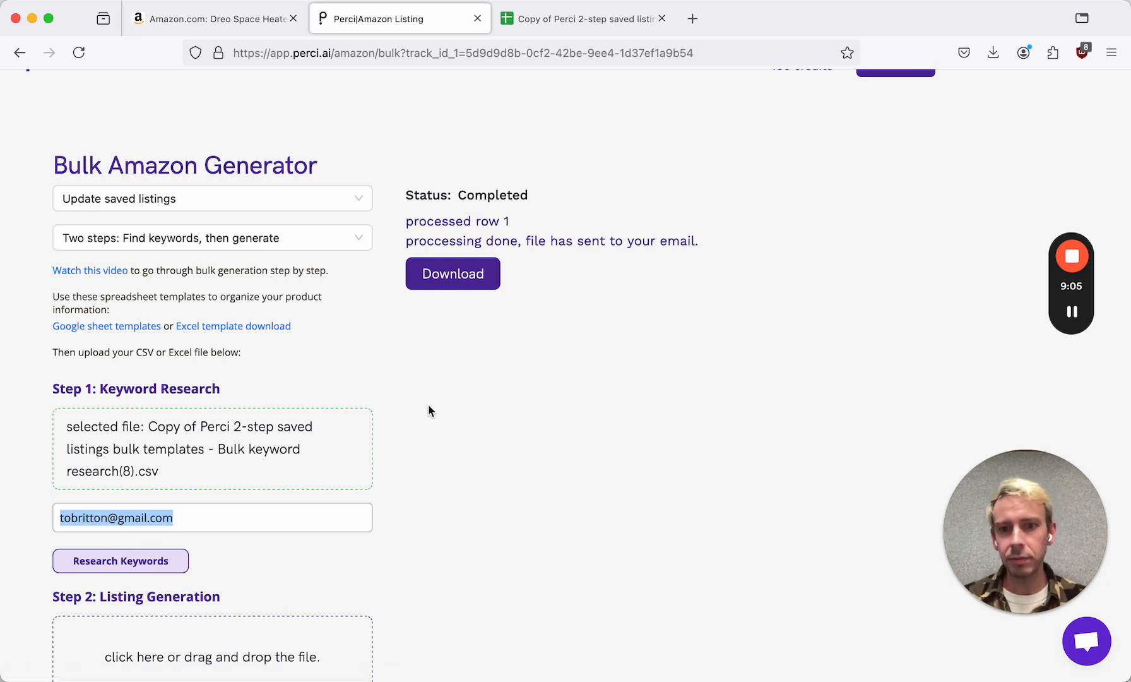
scroll(428, 410, "down", 3)
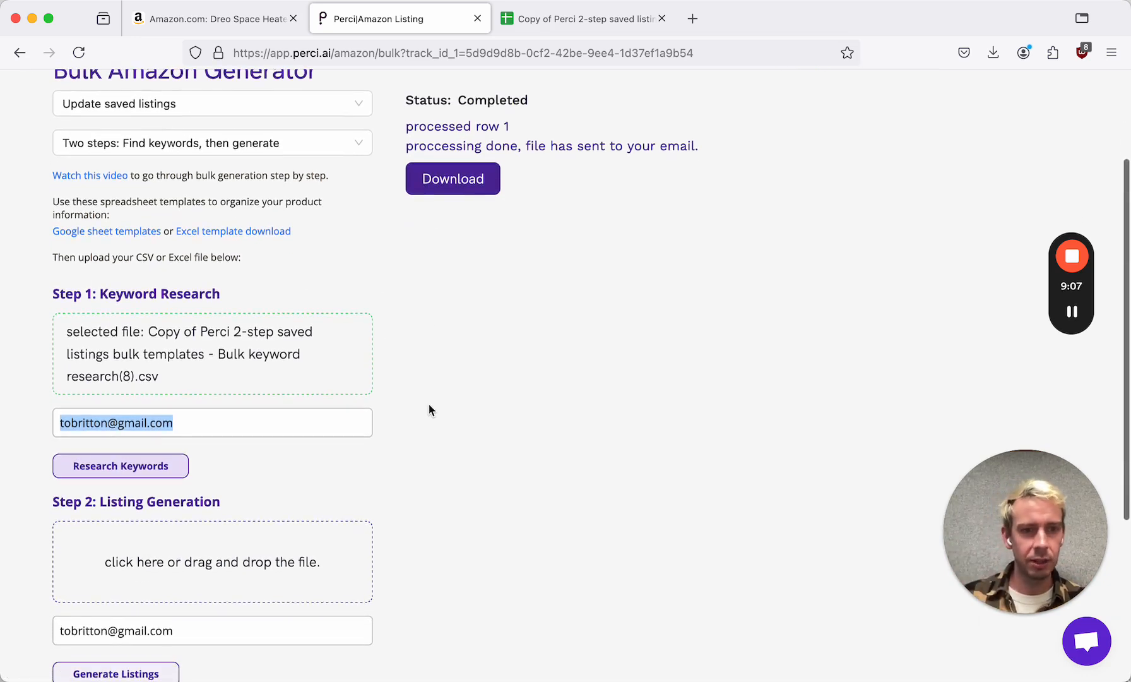
scroll(428, 410, "up", 5)
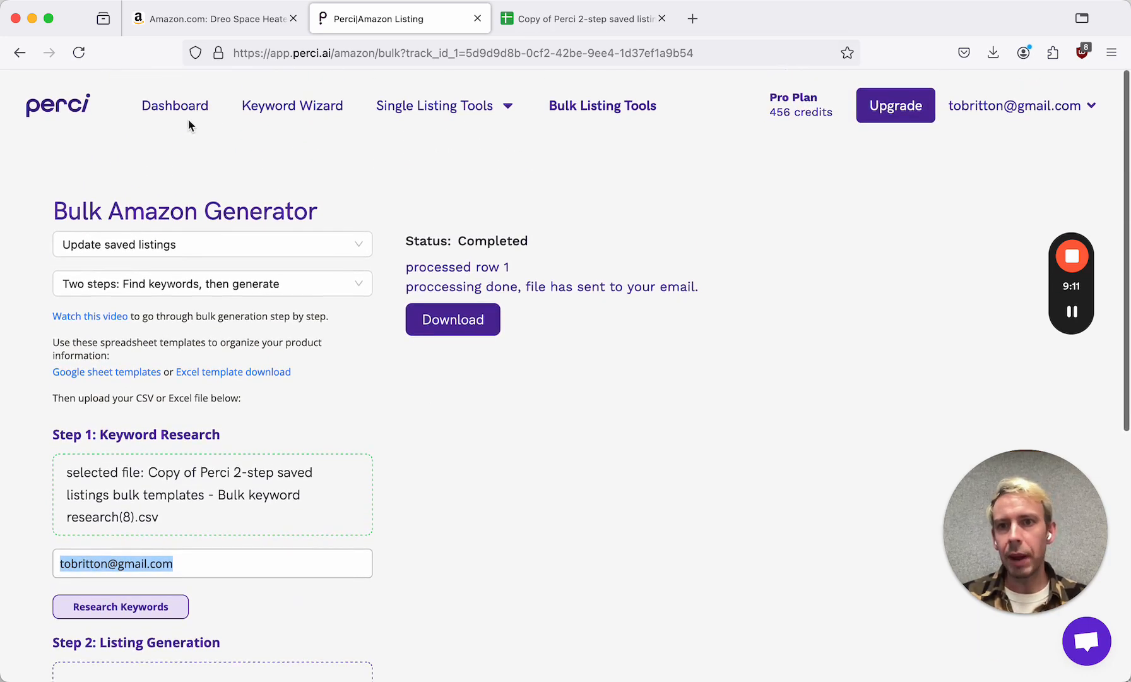
Step: Open the saved Dreo Space Heater listing with ASIN B0C6FCKQMZ from the Perci dashboard
left_click(172, 109)
scroll(26, 344, "down", 7)
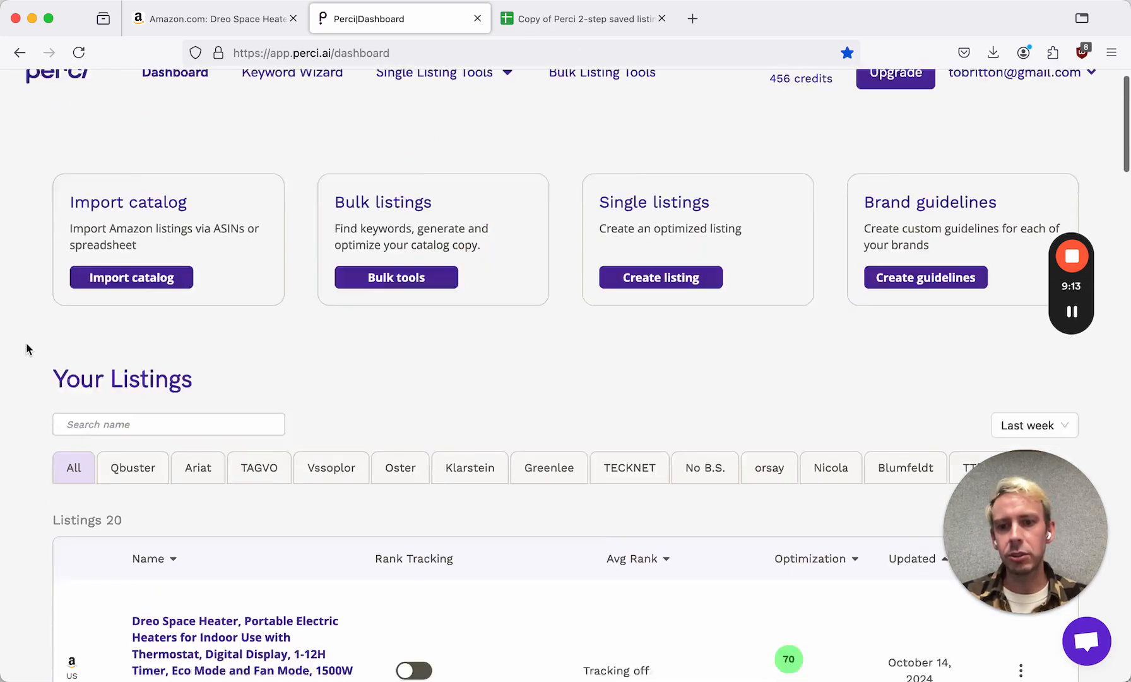
scroll(47, 469, "down", 3)
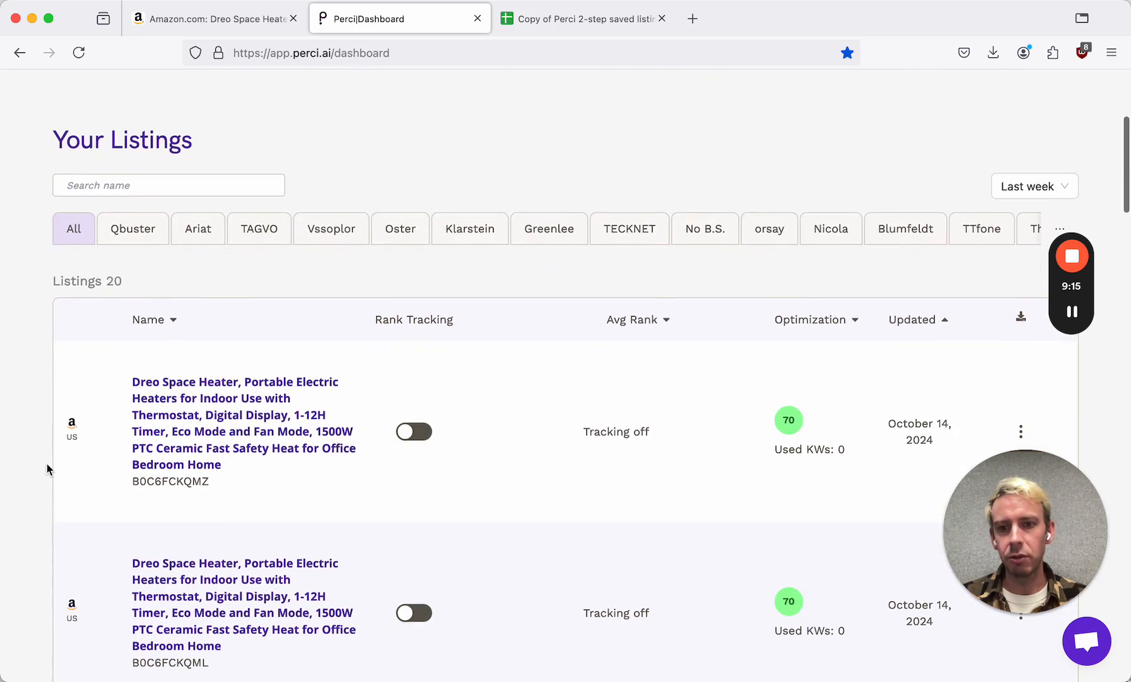
left_click(221, 417)
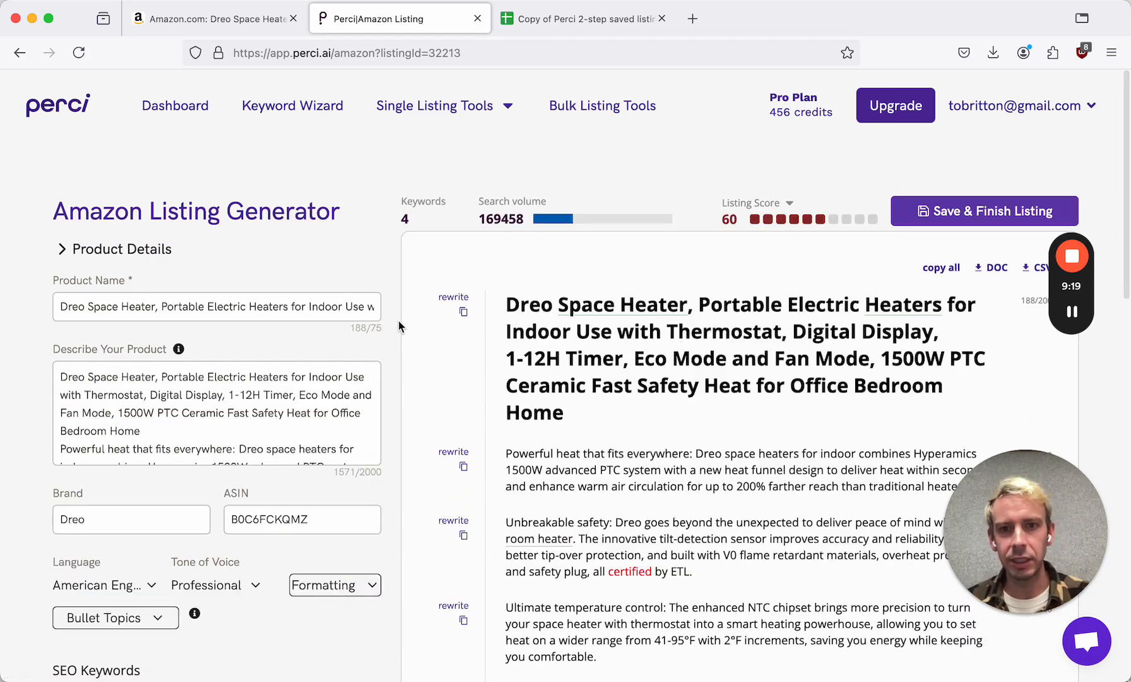
Step: Collapse the listing's product details and examine its copy and the SEO keywords assigned to title, bullets and description
scroll(399, 320, "down", 5)
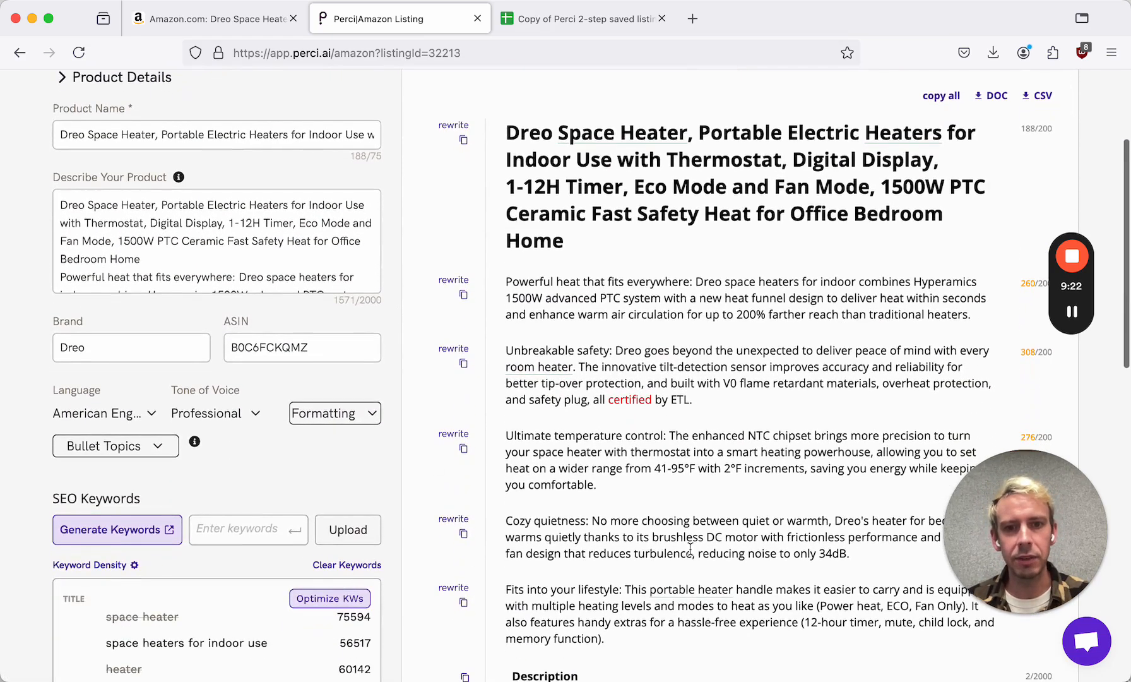
left_click(121, 77)
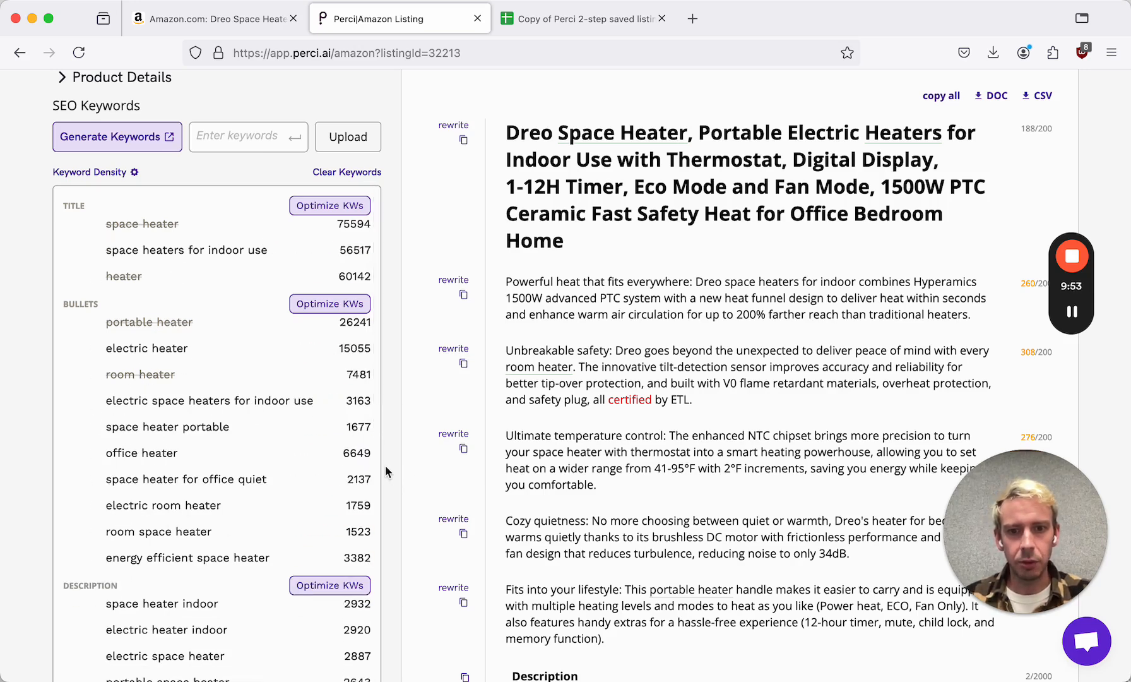
scroll(386, 470, "down", 5)
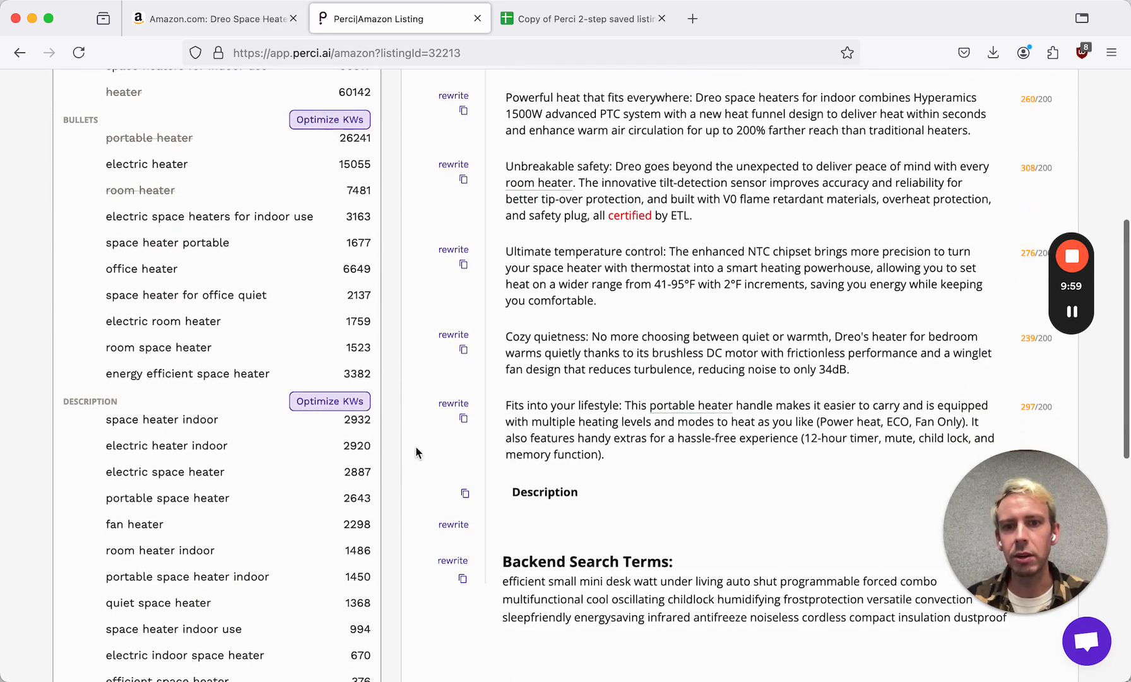
scroll(391, 436, "up", 2)
scroll(391, 437, "up", 4)
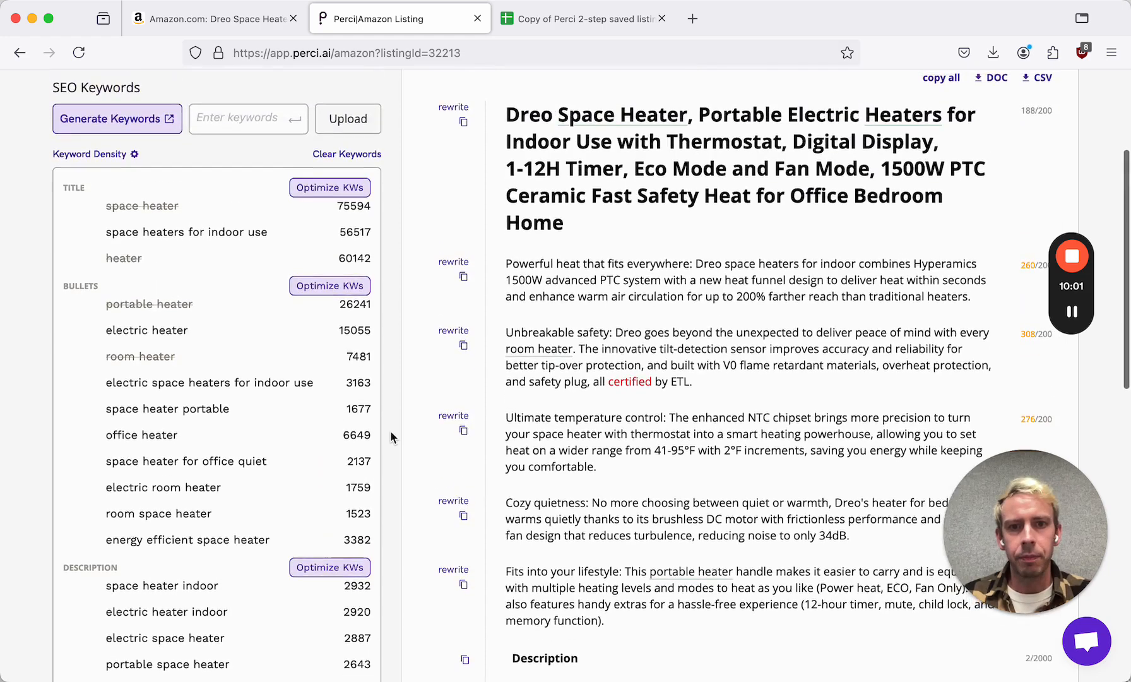
scroll(391, 436, "up", 6)
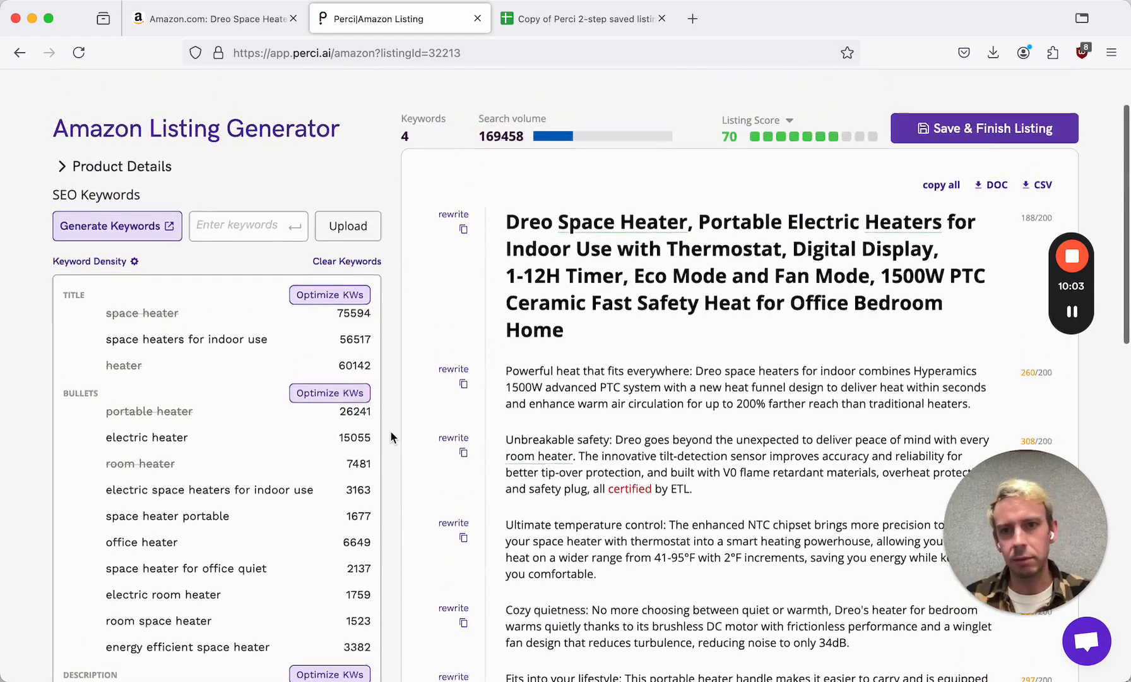
Step: Return to the dashboard and review the saved listings with their optimization scores
left_click(183, 106)
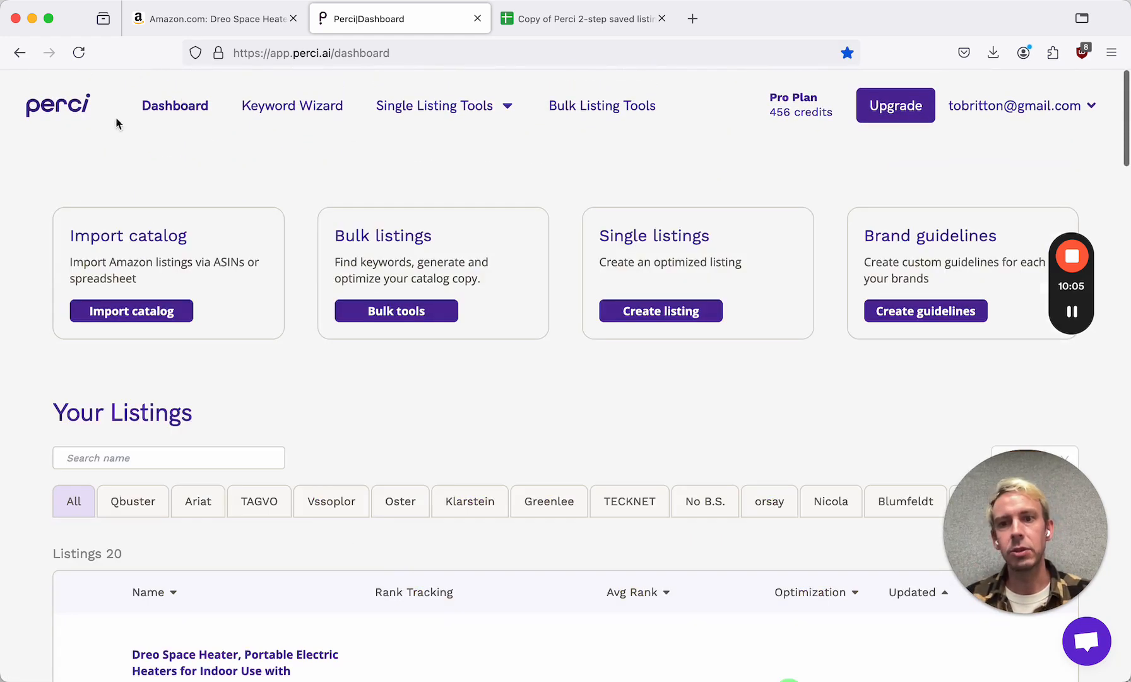
scroll(38, 417, "down", 5)
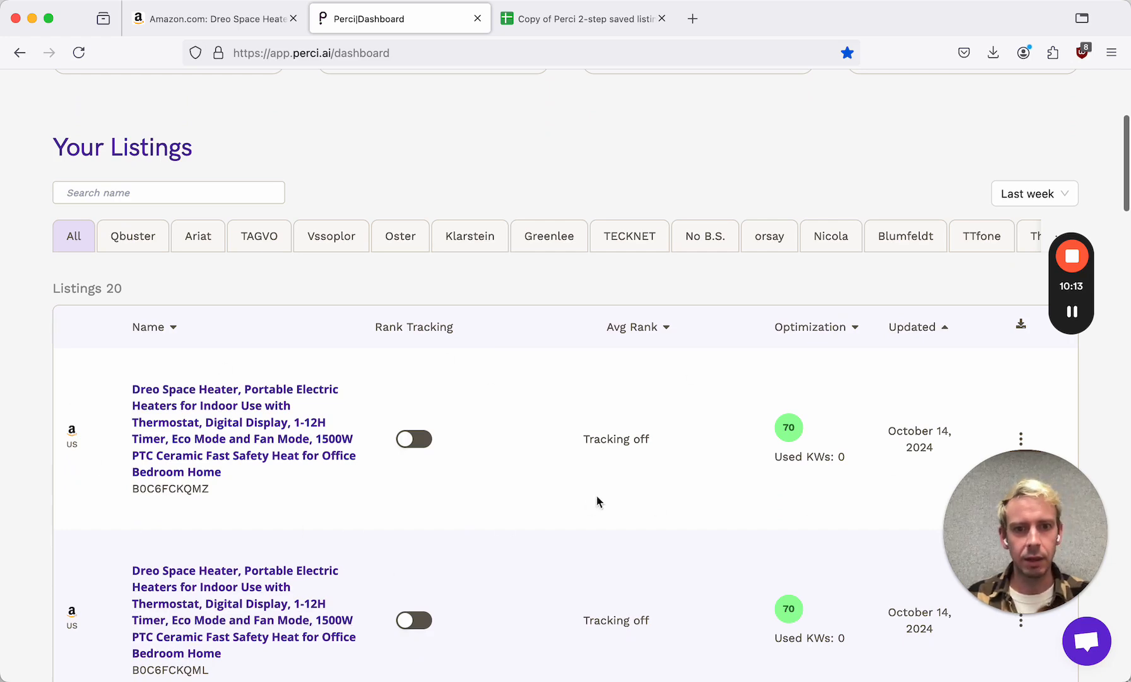
scroll(524, 533, "up", 5)
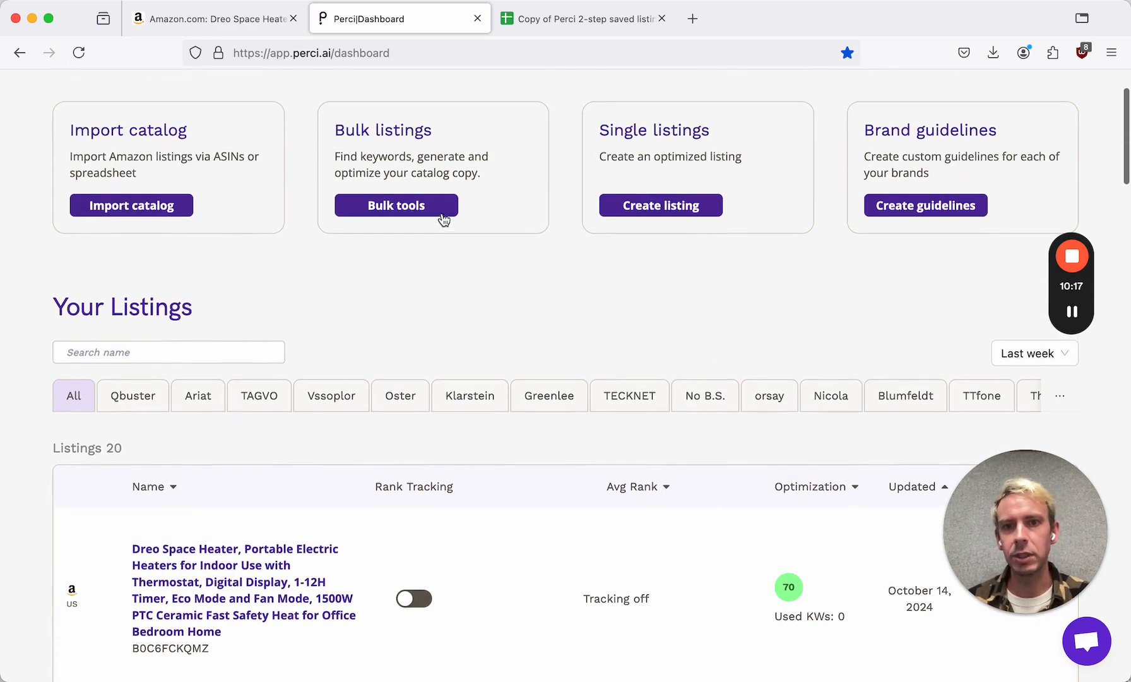
Step: Open the bulk tools and set the generator to "Update saved listings" with "Two steps: Find keywords, then generate"
left_click(407, 210)
left_click(254, 247)
left_click(213, 305)
left_click(194, 287)
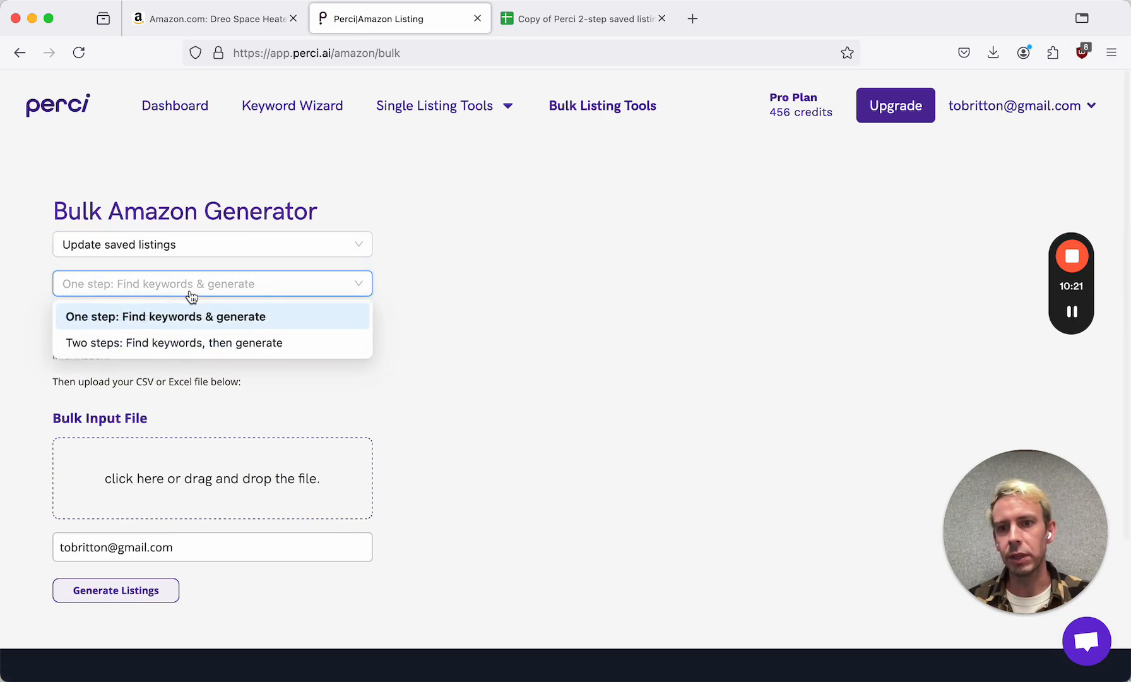
left_click(175, 346)
scroll(381, 402, "down", 3)
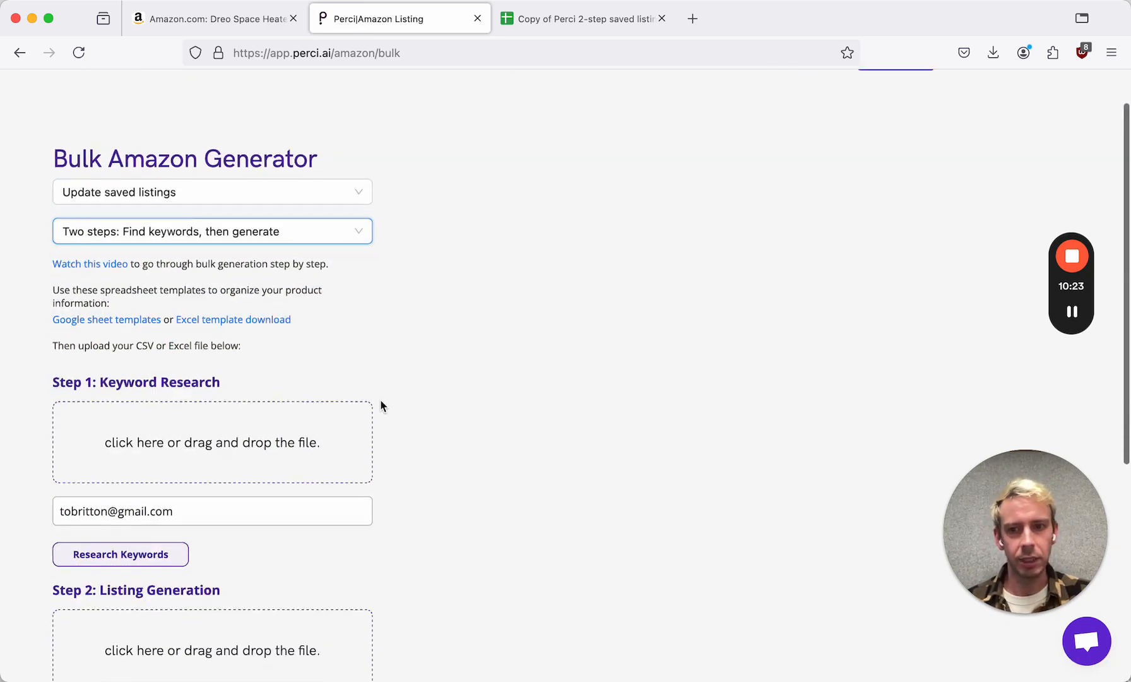
scroll(380, 406, "up", 1)
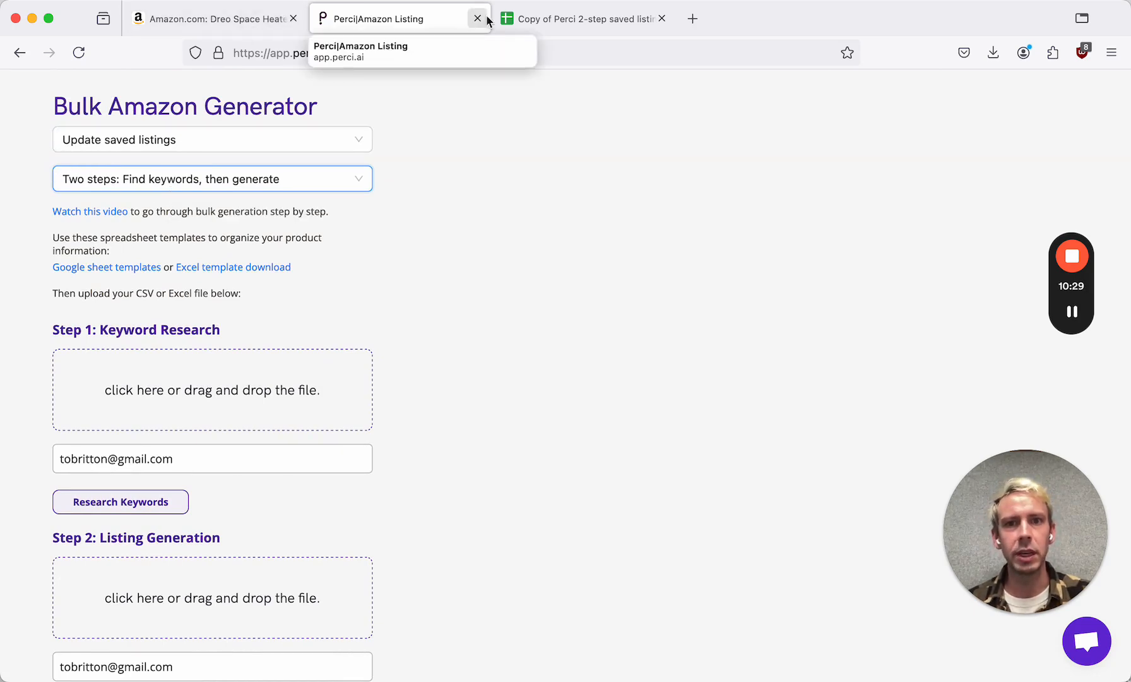
Step: Switch to Google Sheets and set row 3's Your ASIN to B0C6FCKQMZ in the Bulk listing generation sheet
left_click(544, 21)
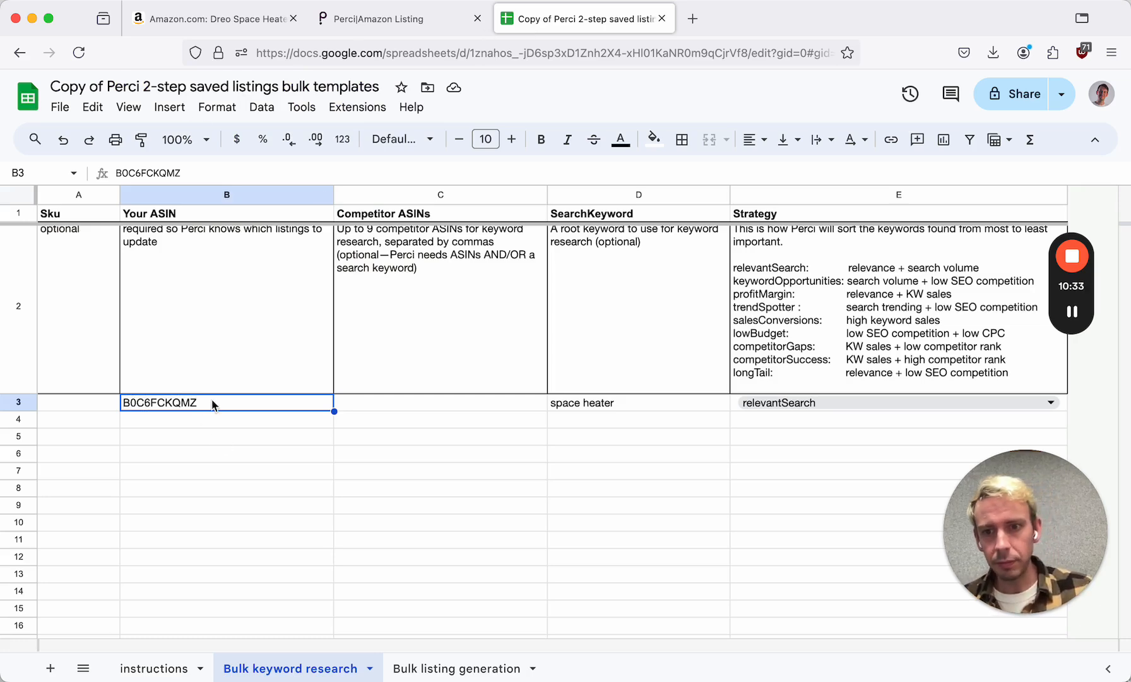
left_click(456, 670)
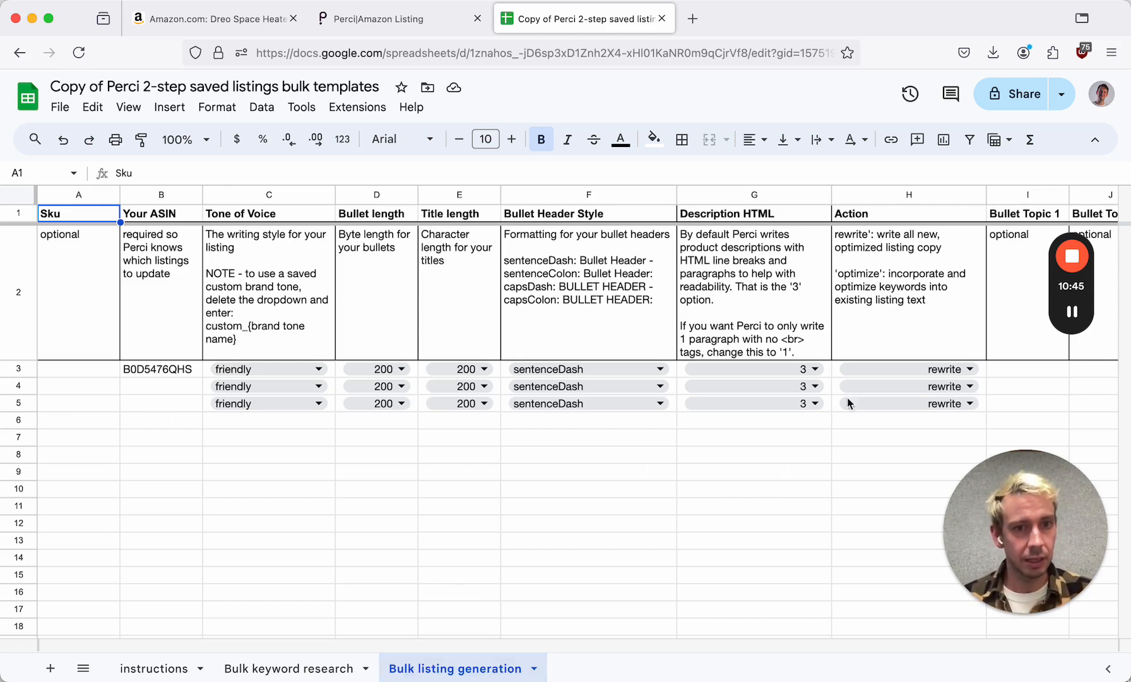
left_click(154, 370)
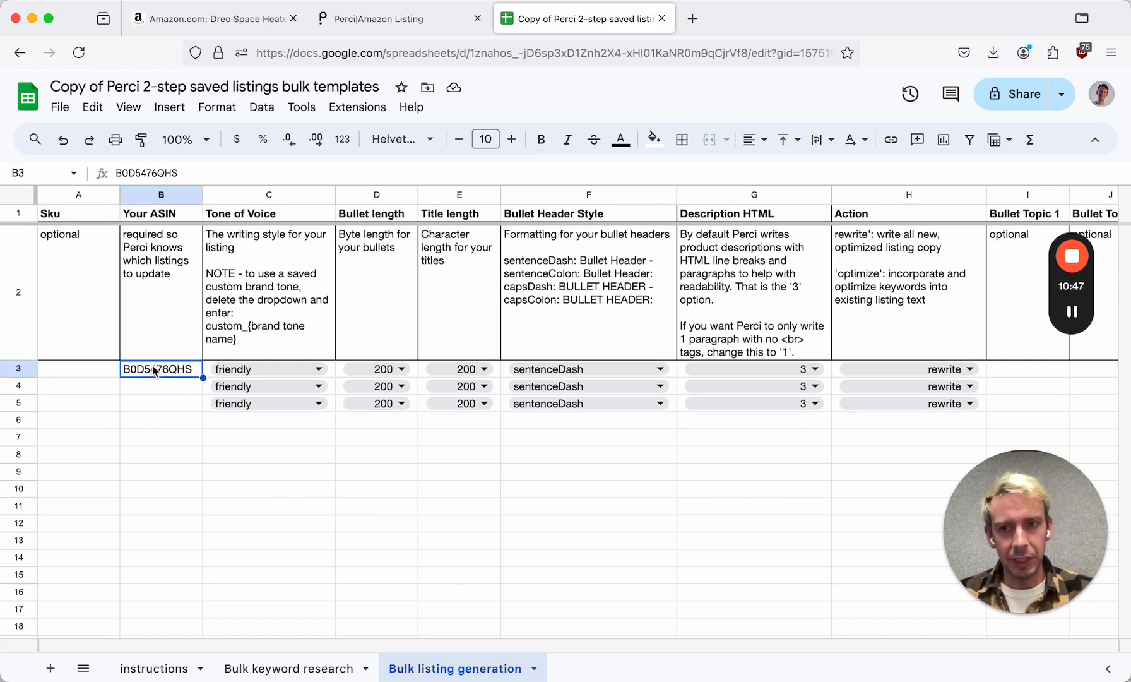
type("B0C6FCKQMZ")
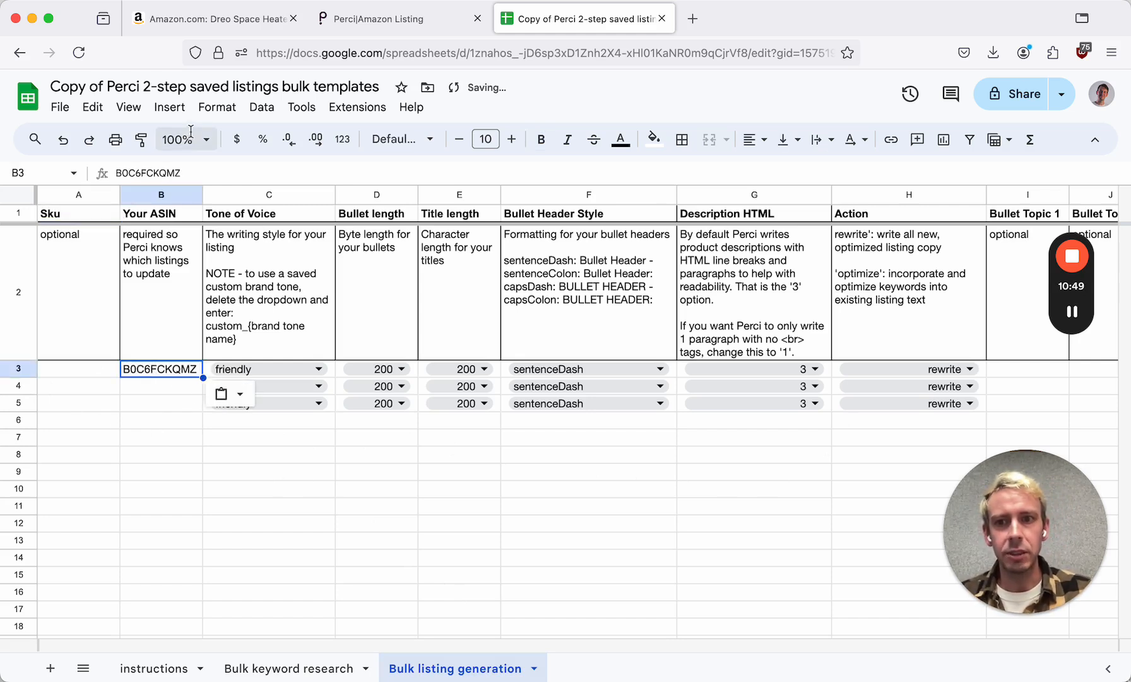
Step: Clear the prefilled settings from rows 4 and 5 of the Bulk listing generation sheet
left_click(157, 198)
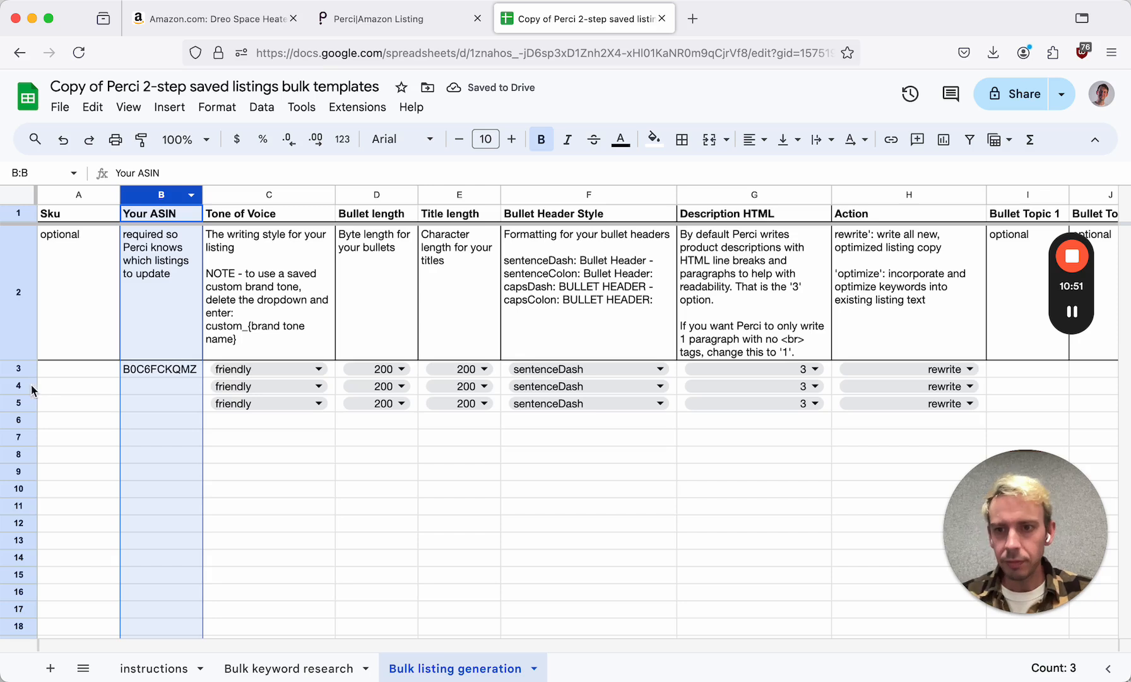
left_click_drag(18, 386, 18, 405)
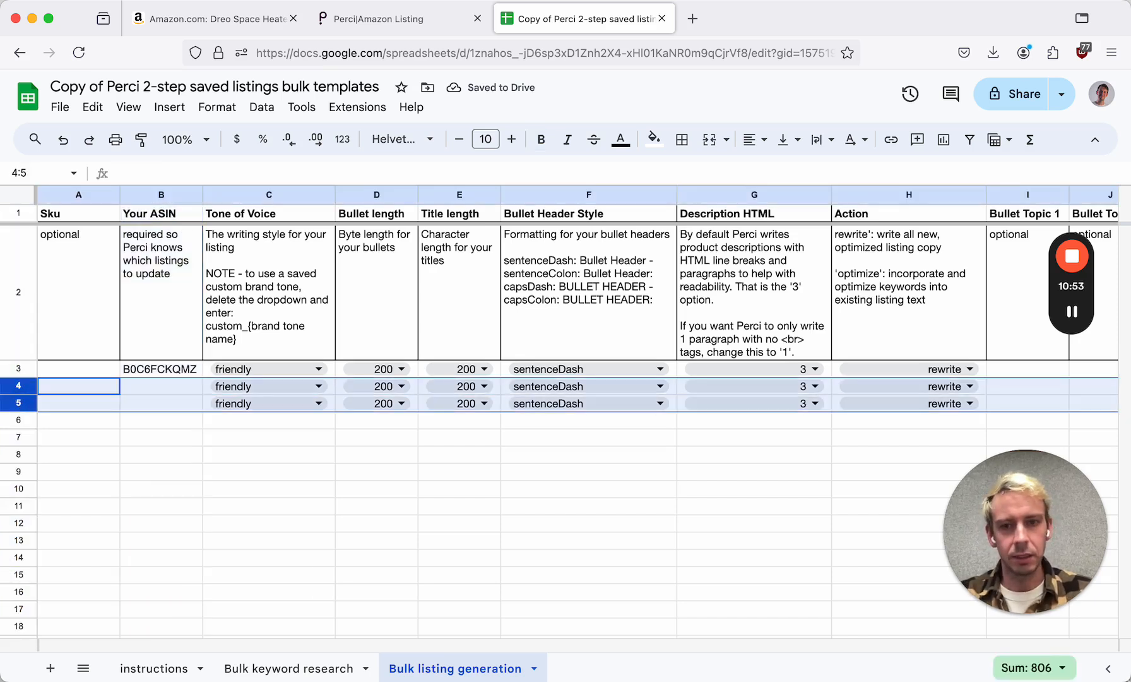
key("Delete")
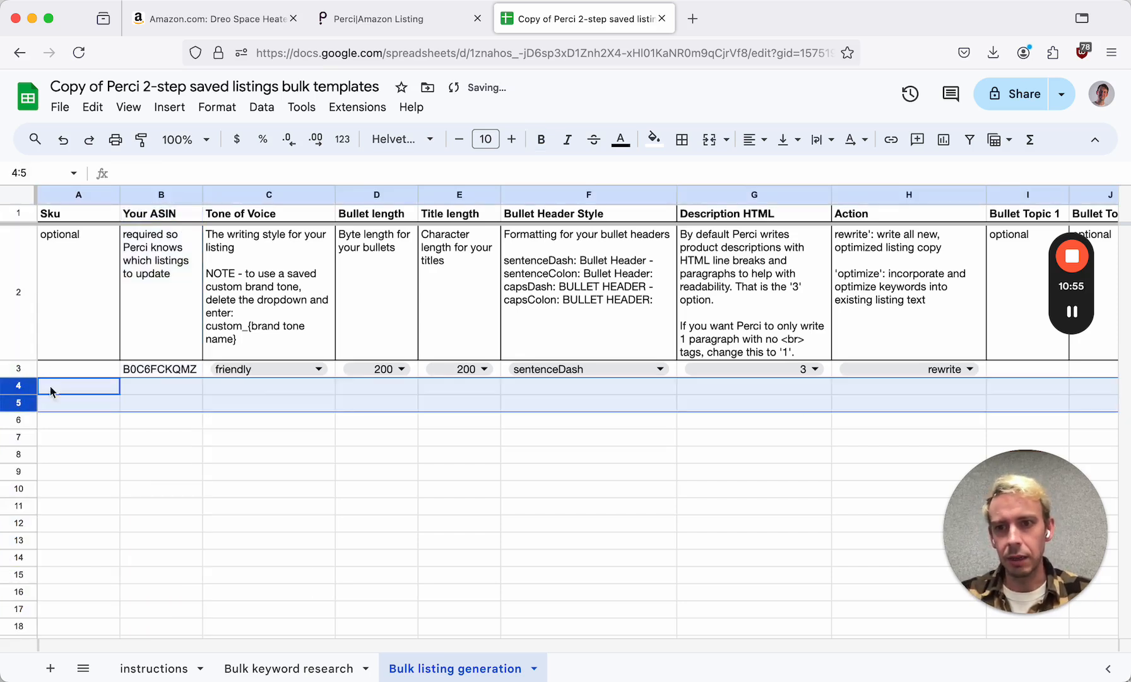
left_click(264, 387)
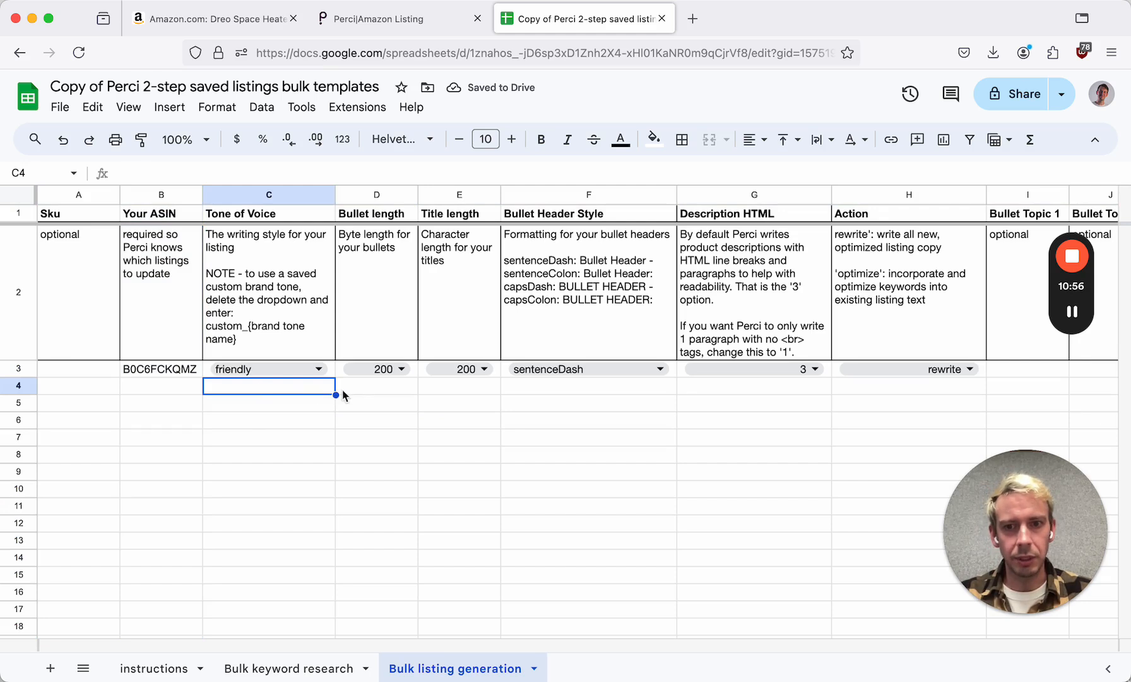
Step: Examine the Your ASIN column and the listing settings columns from Tone of Voice through Description HTML
left_click(176, 371)
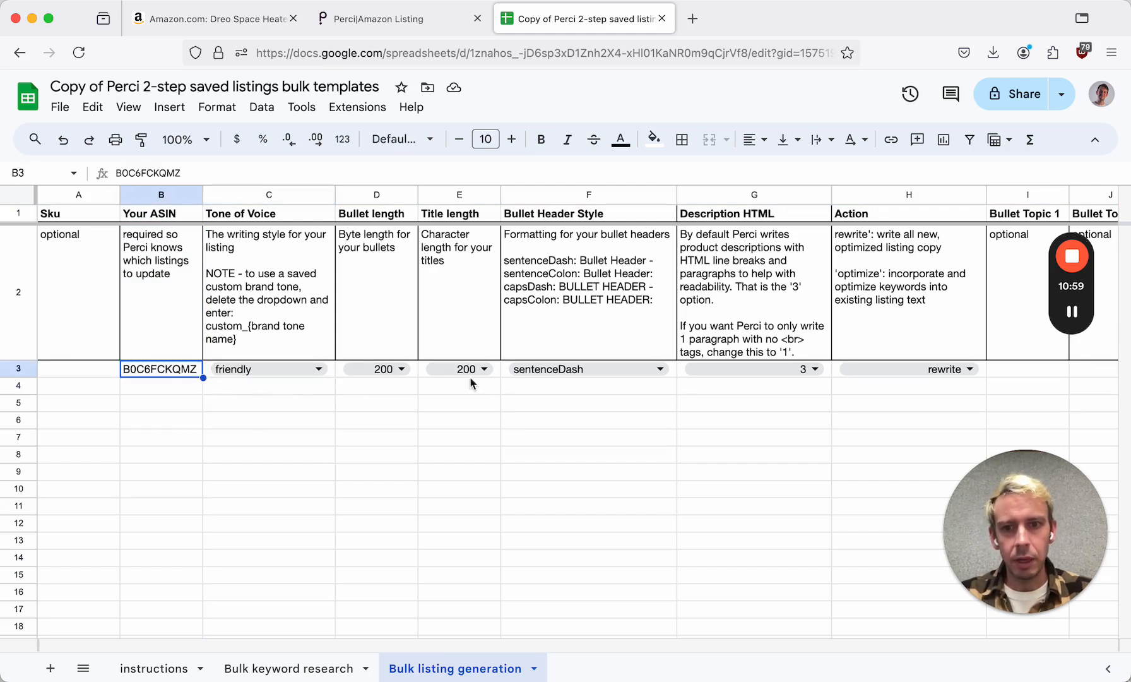
left_click(266, 195)
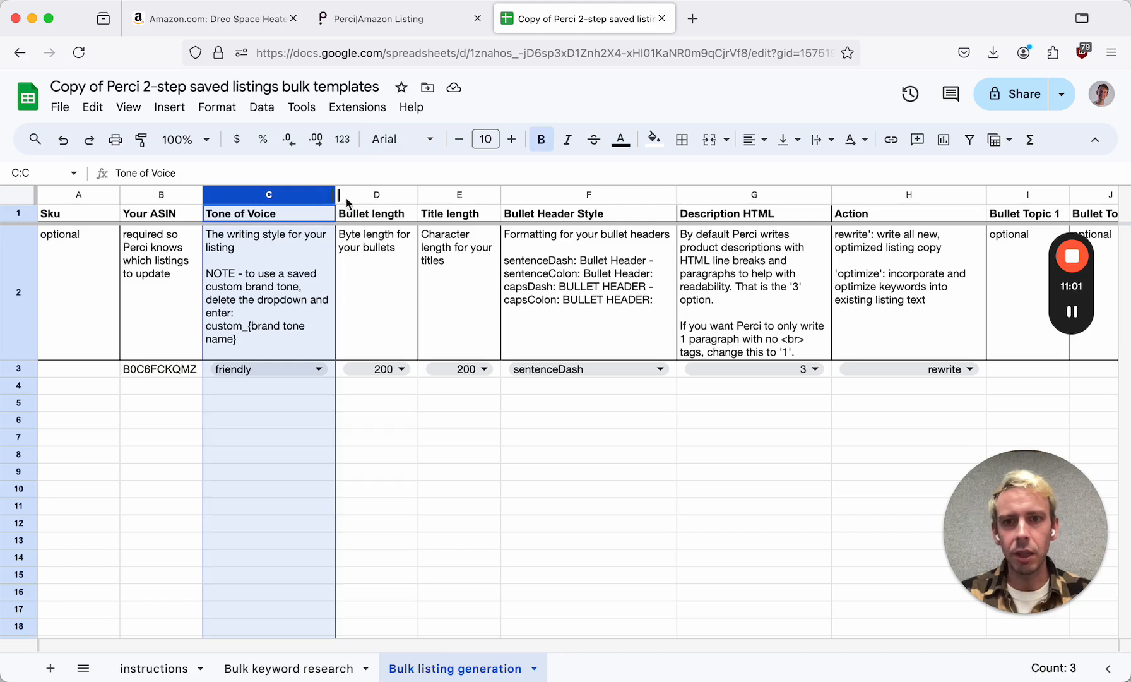
left_click(374, 198)
left_click(451, 194)
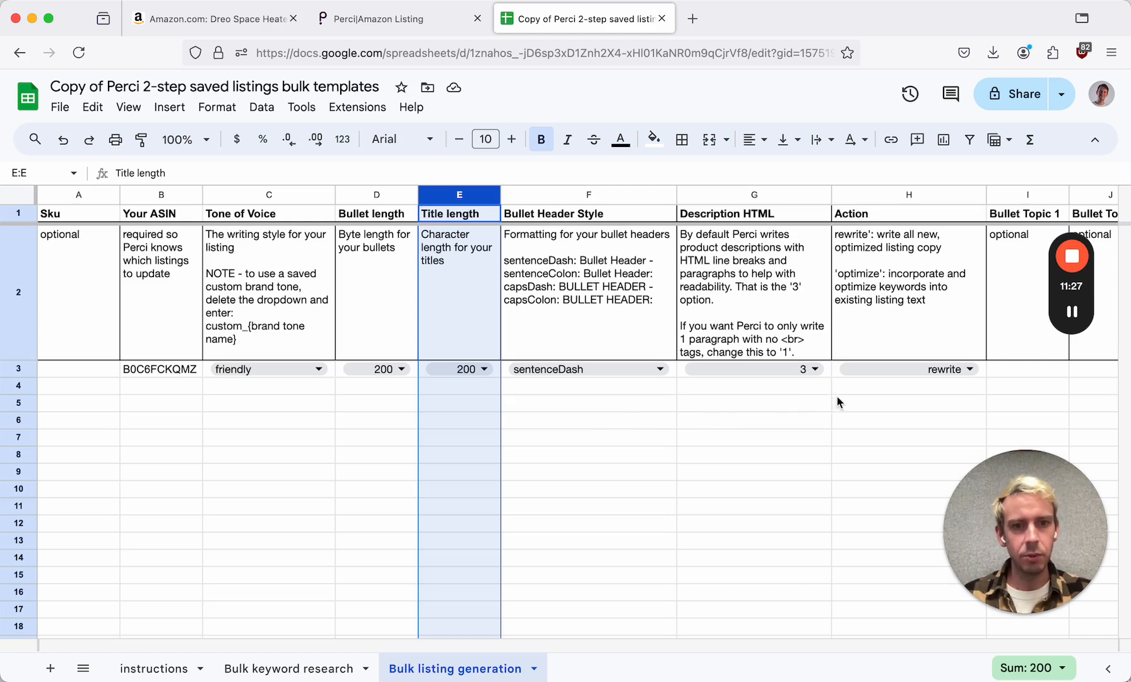
left_click(722, 195)
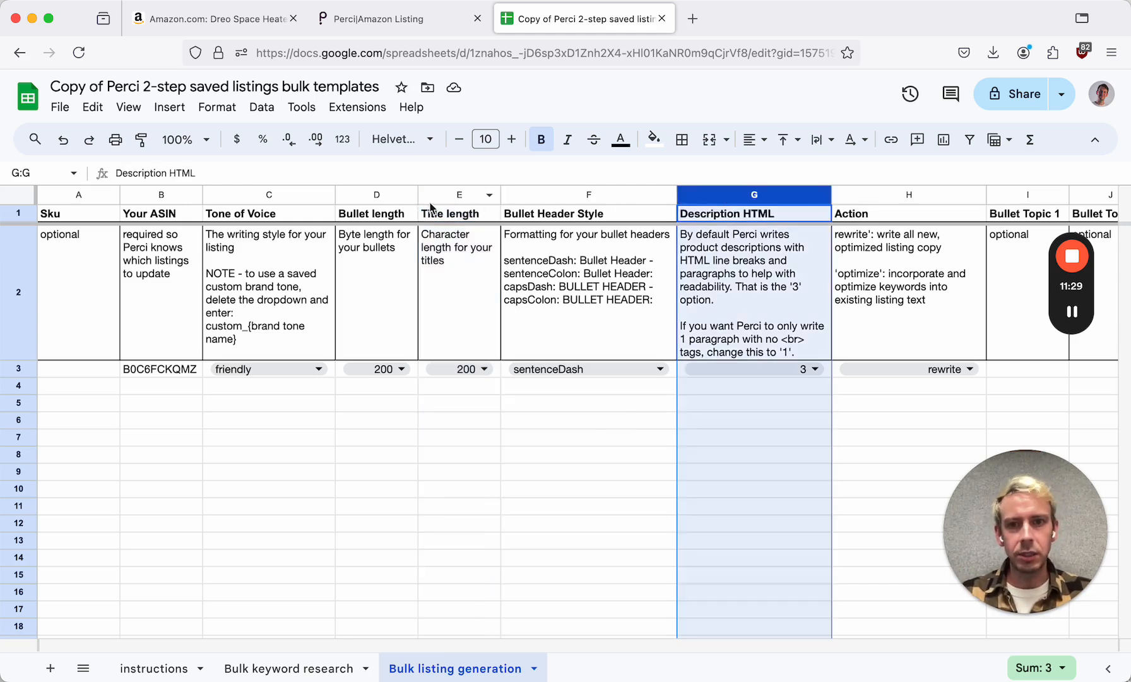
left_click(281, 193, "shift")
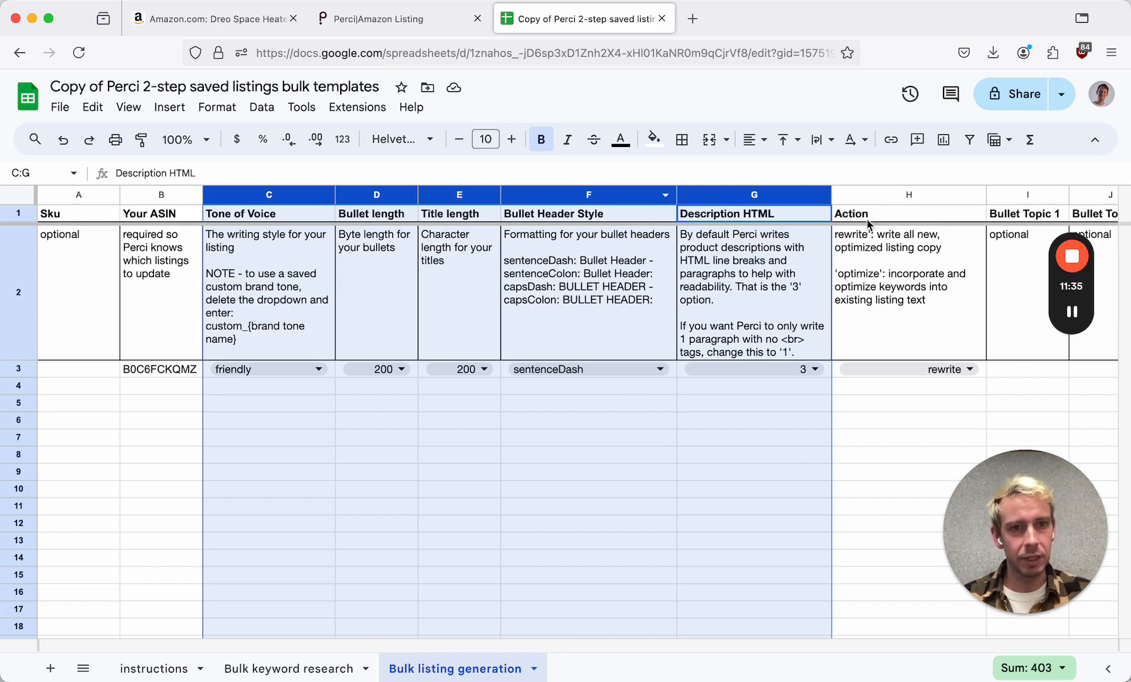
left_click(156, 199)
scroll(158, 375, "right", 1)
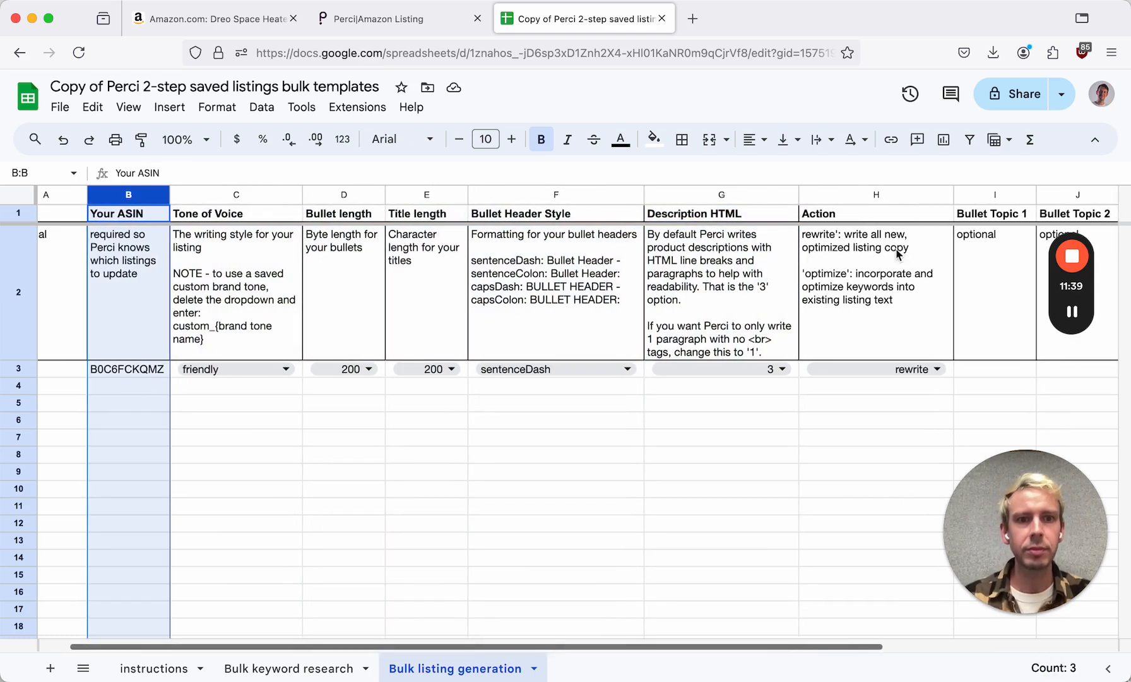
Step: Set row 3's Action to optimize
left_click(864, 198)
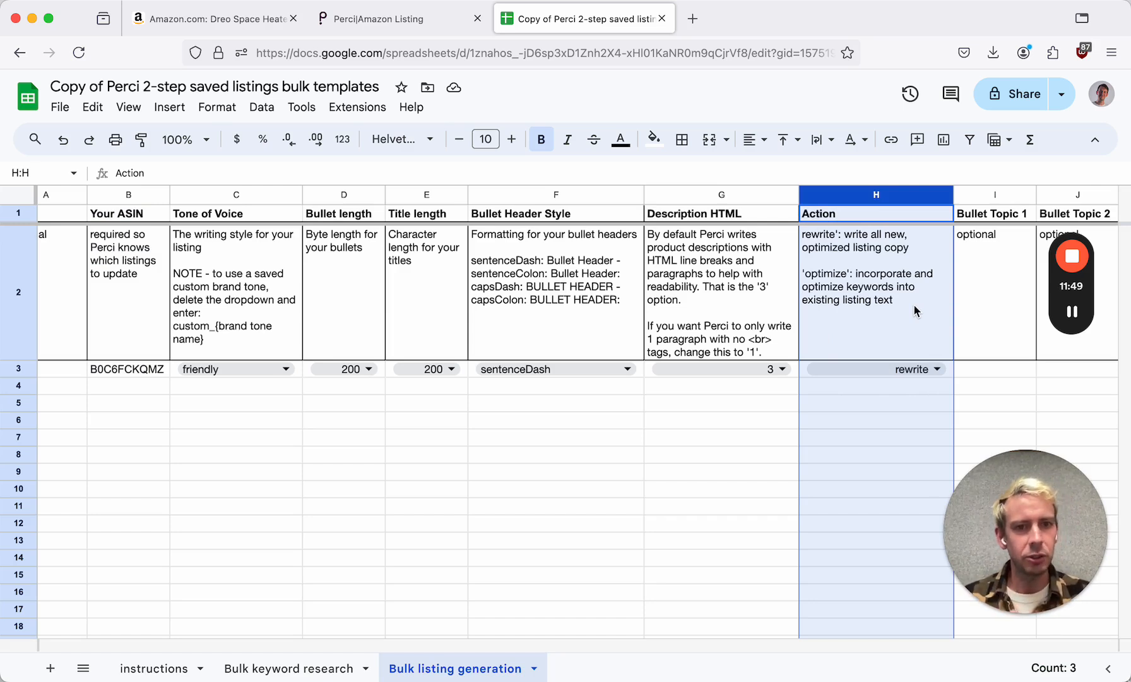
left_click(937, 369)
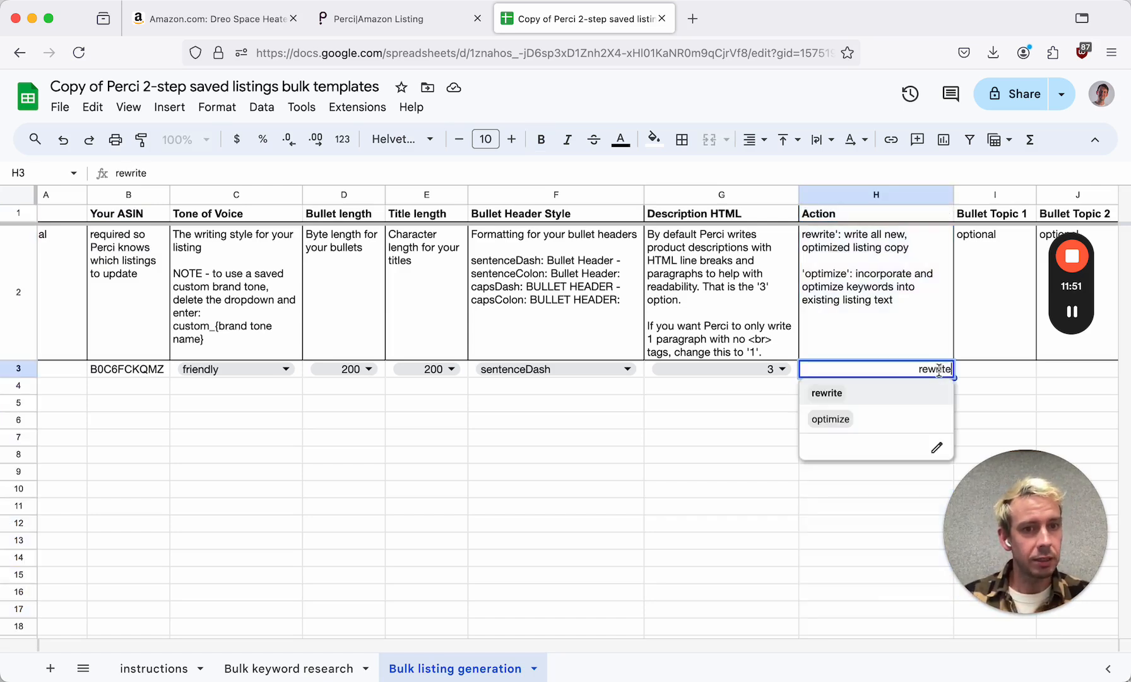
left_click(835, 420)
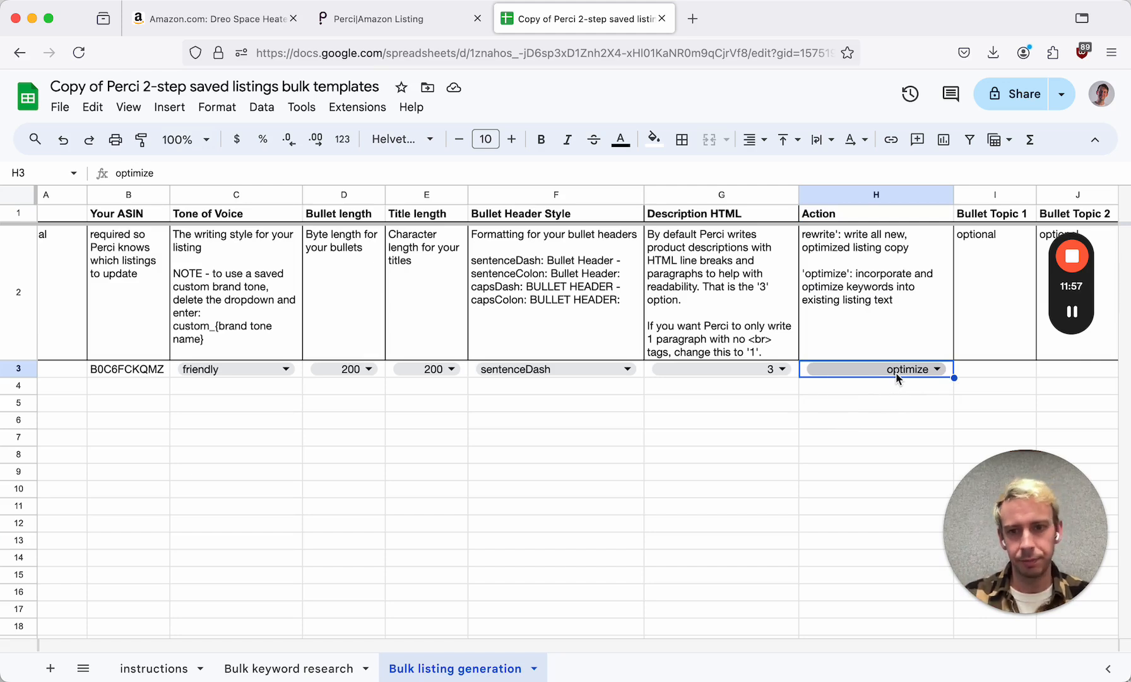
Step: Fill row 3's values from Your ASIN through Action down to row 15
left_click(121, 374)
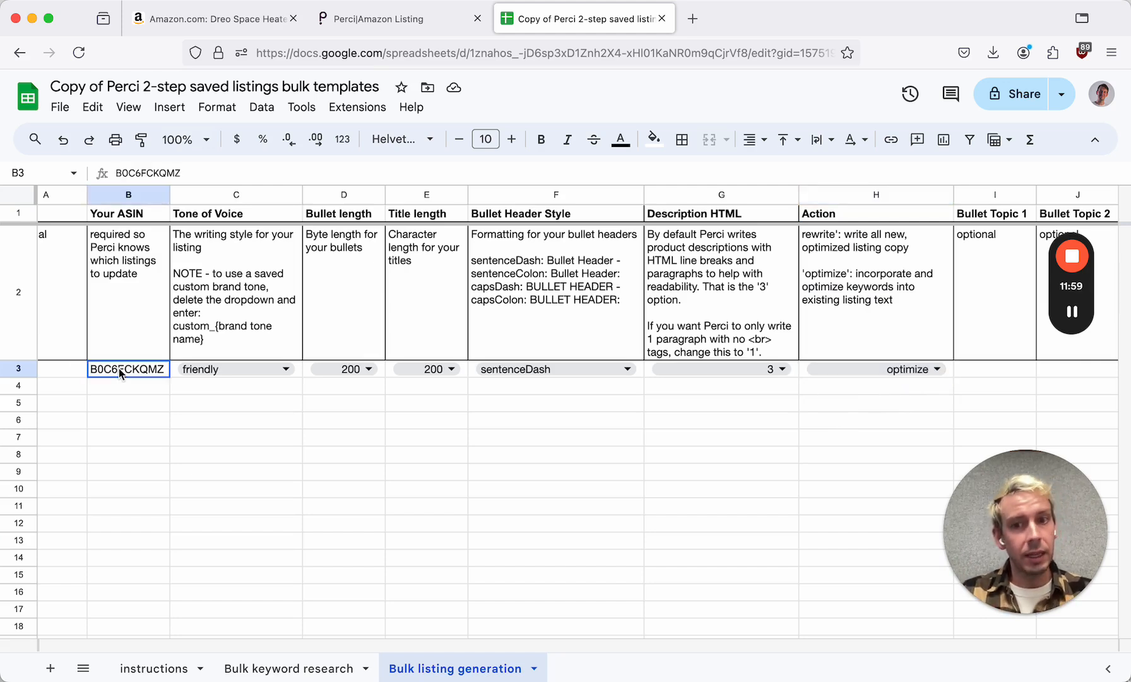
left_click(556, 195)
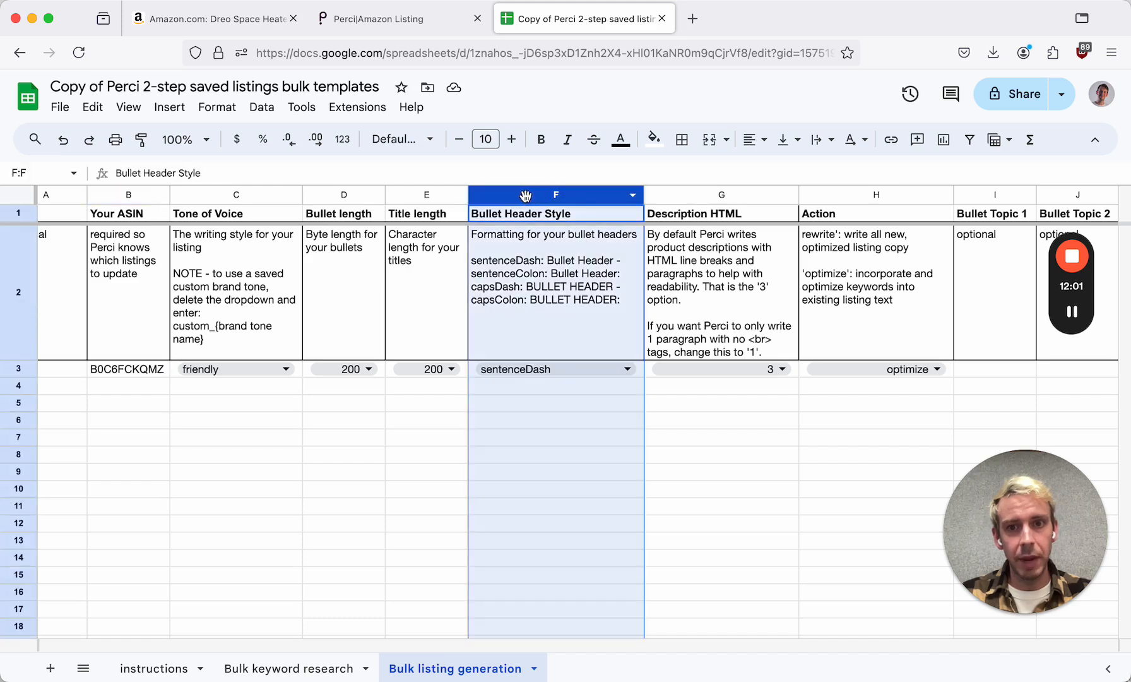
left_click(427, 195)
left_click(344, 194)
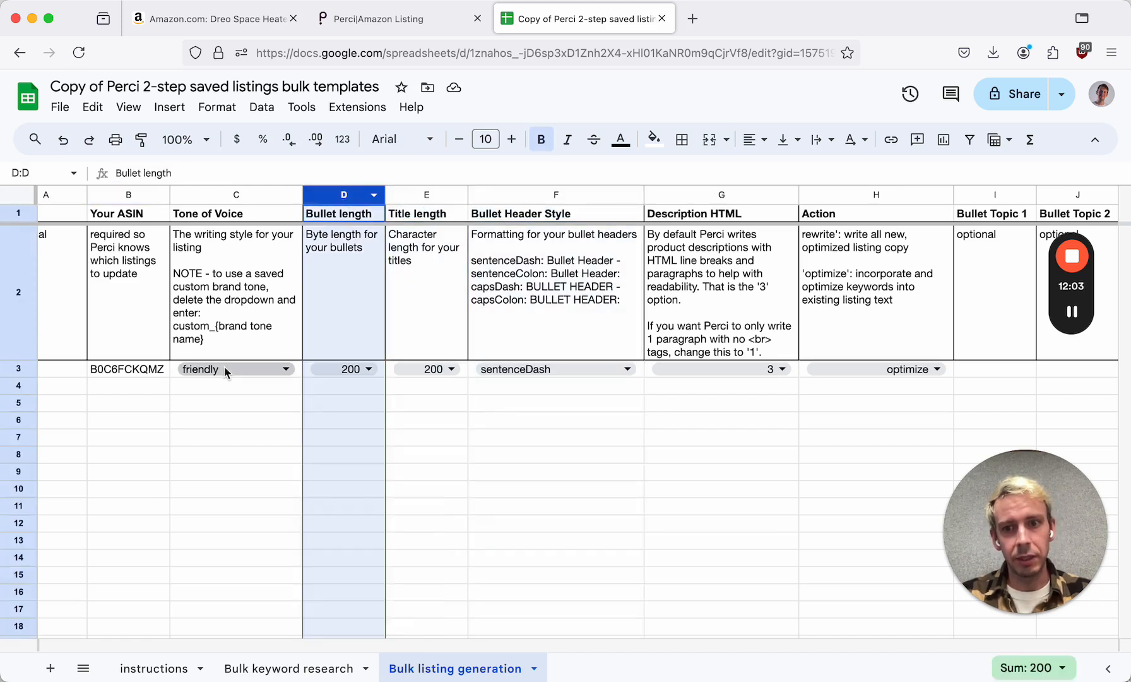
left_click(149, 198)
left_click(951, 373)
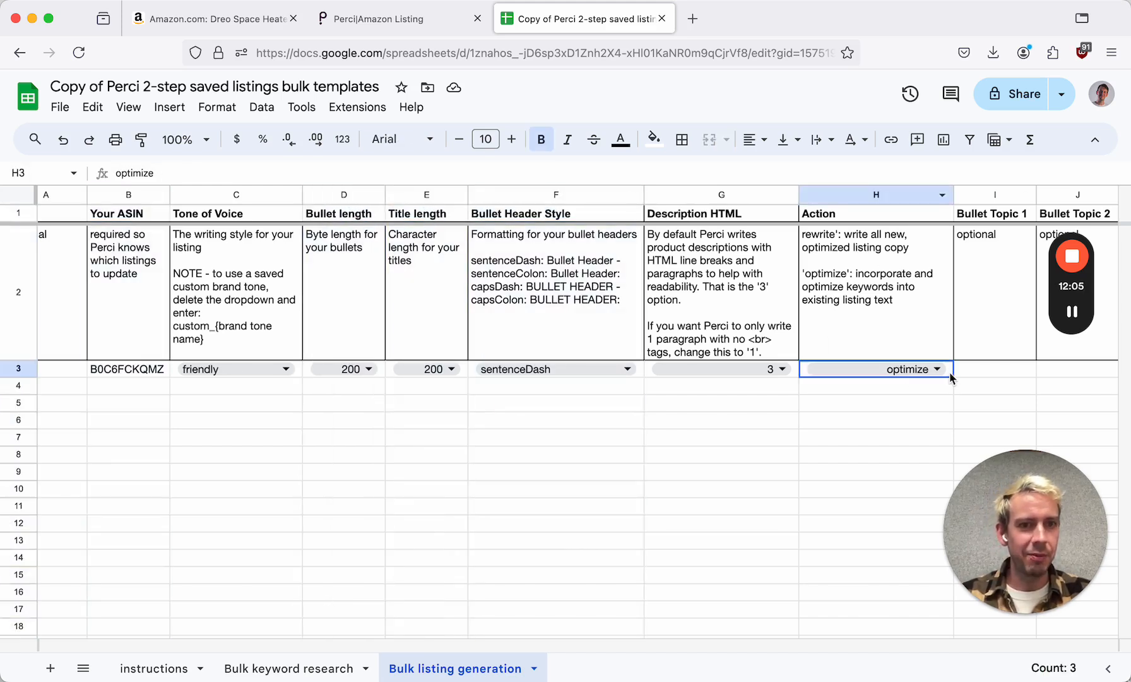
left_click(159, 373, "shift")
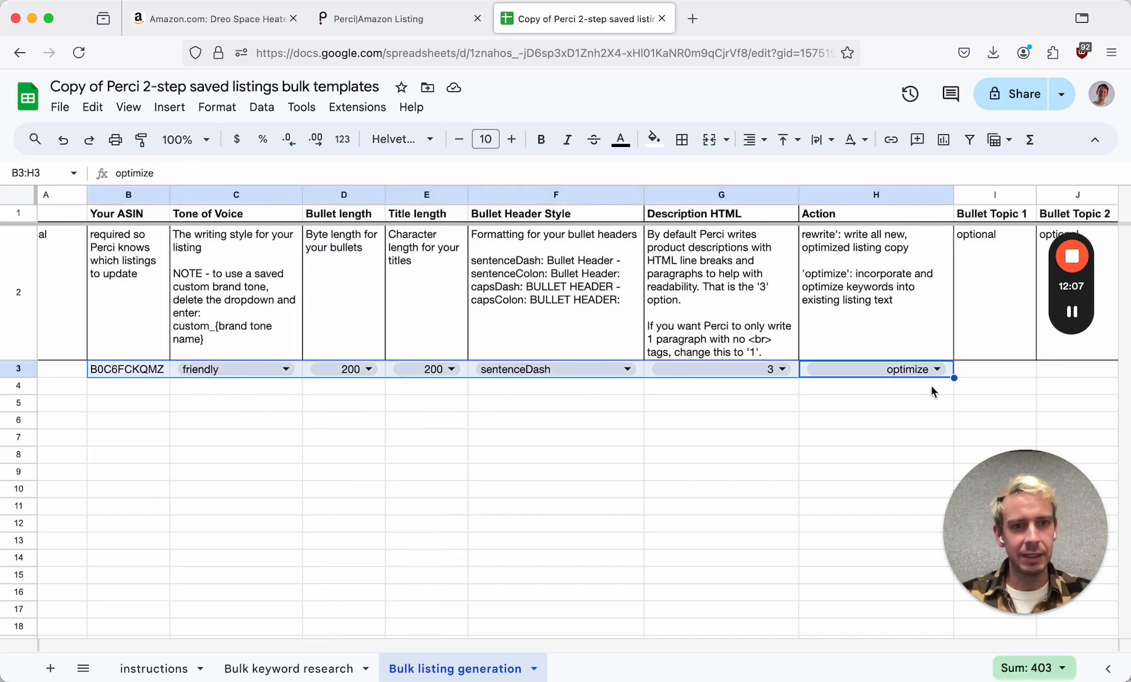
left_click_drag(953, 378, 954, 534)
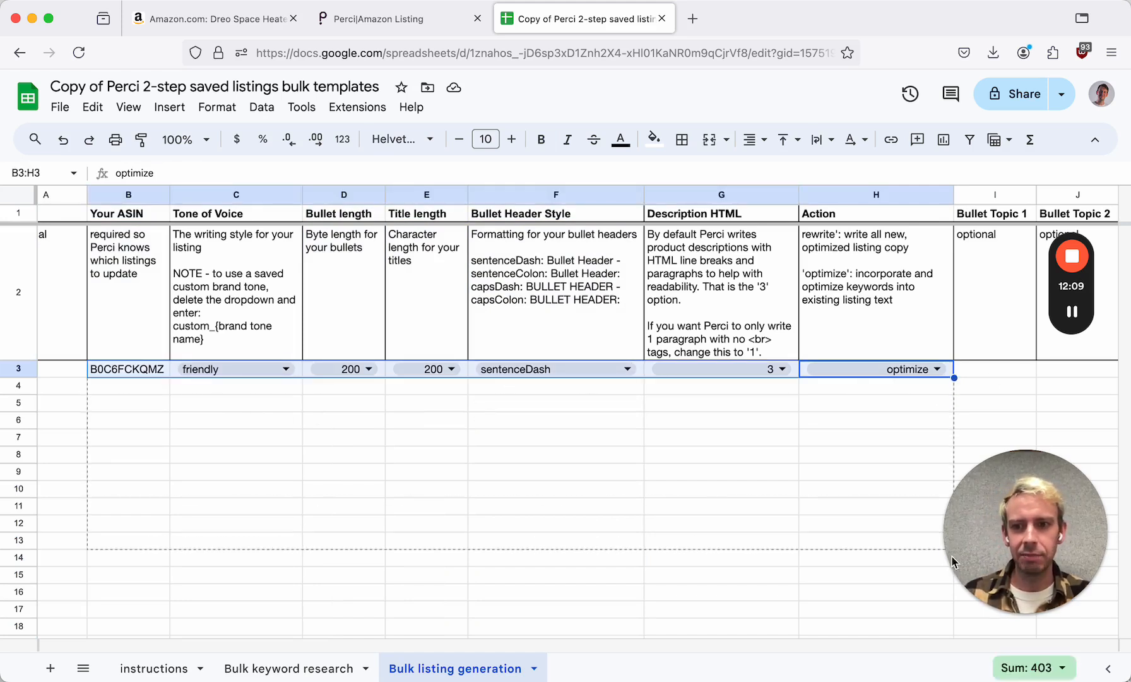
left_click_drag(949, 575, 949, 576)
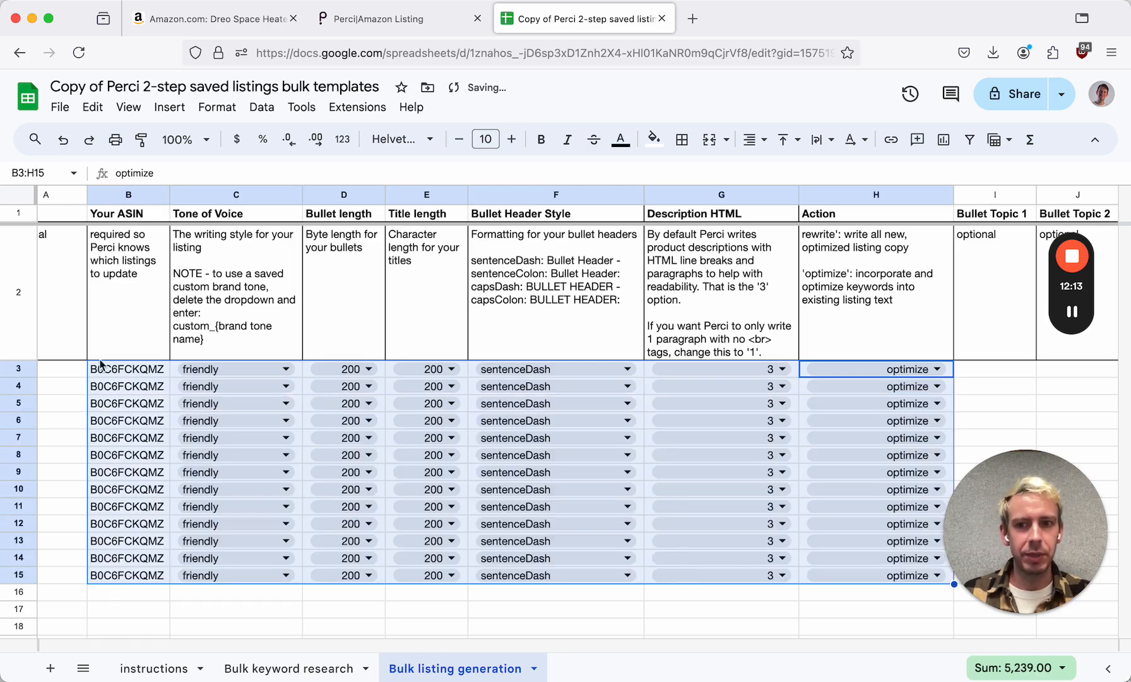
Step: Check the filled settings across row 7 and the Your ASIN column, and undo the fill-down
left_click(290, 438)
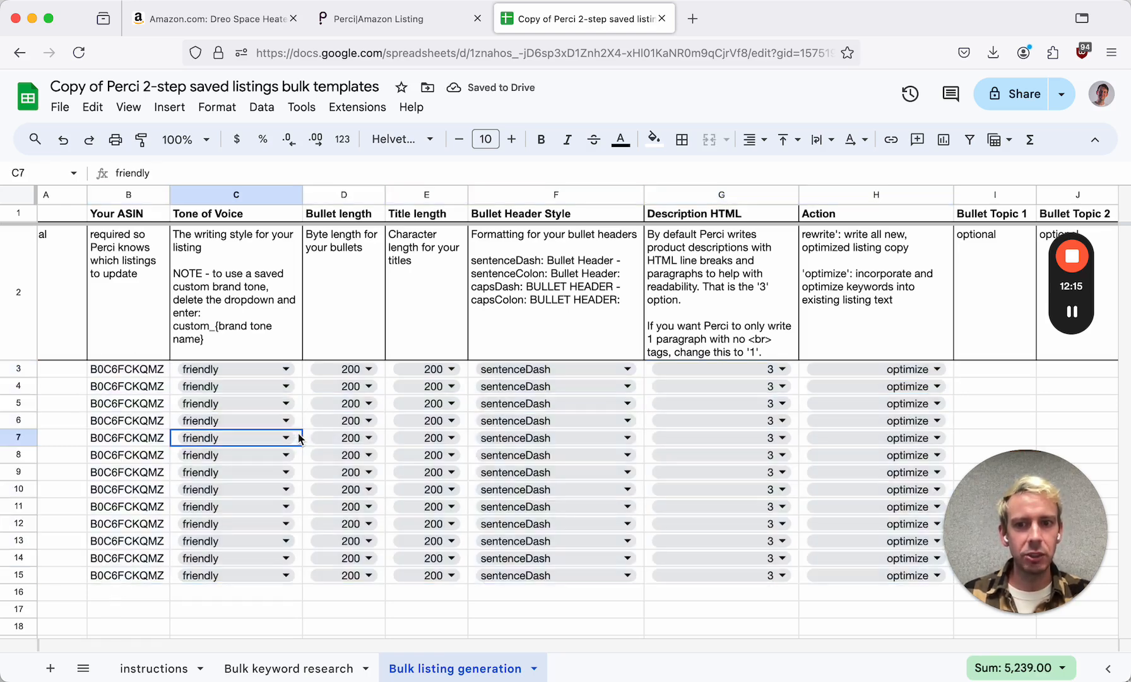
left_click(381, 442)
left_click(463, 442)
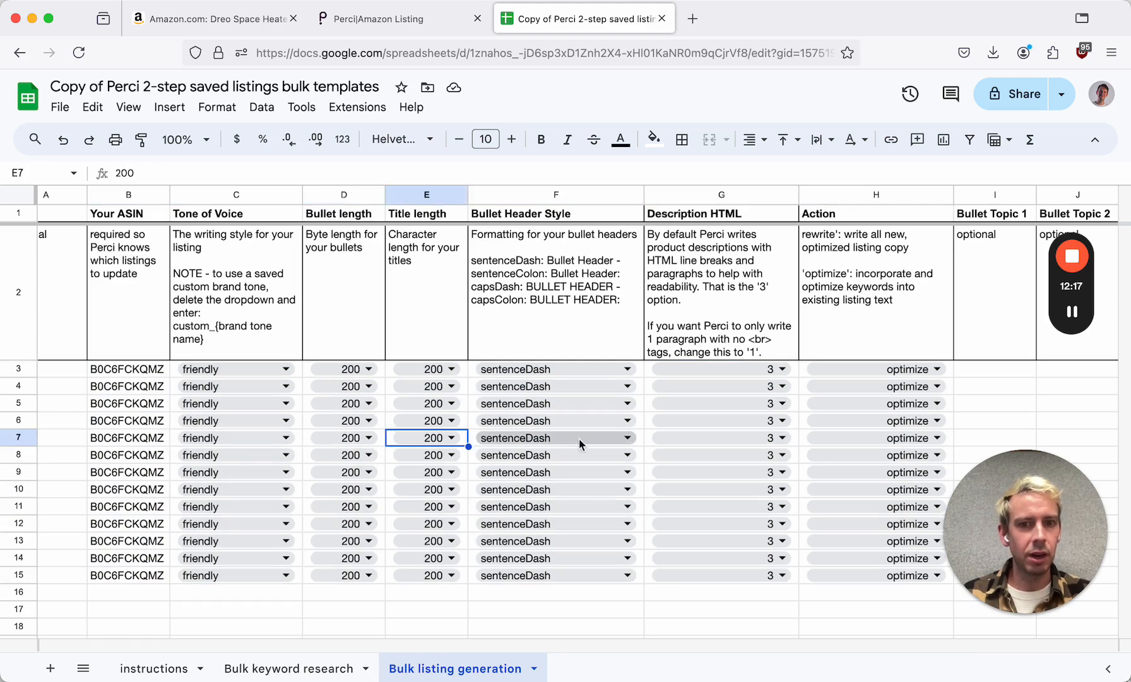
left_click(639, 442)
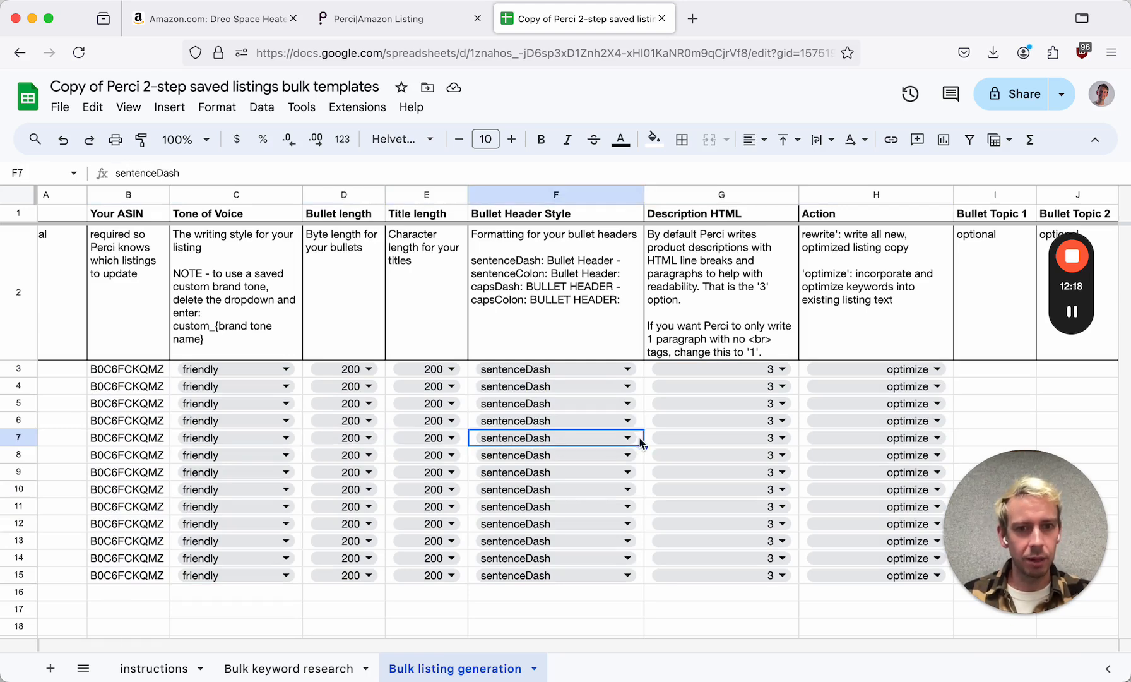
left_click(795, 442)
left_click(804, 438)
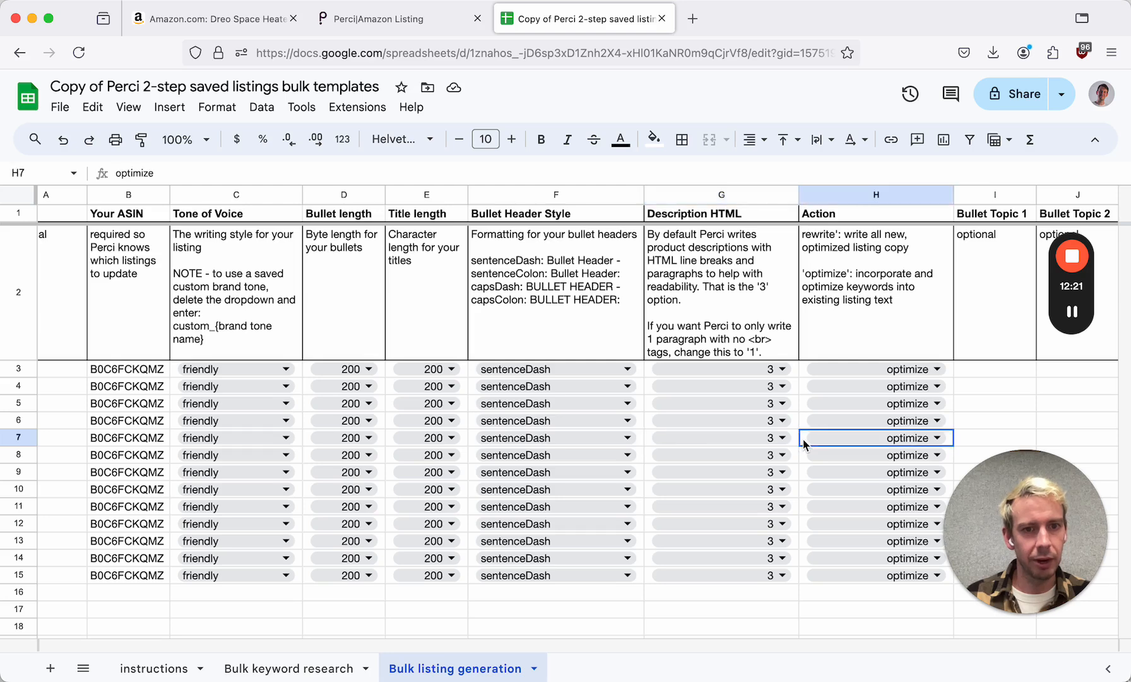
left_click(130, 195)
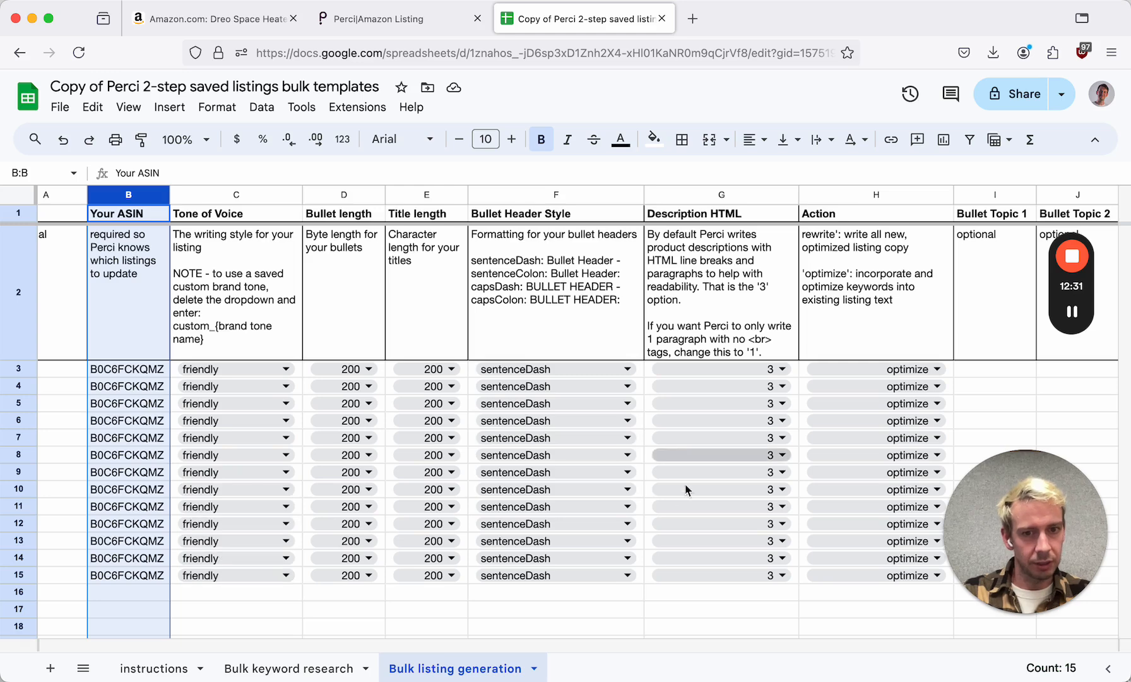
key("super+z")
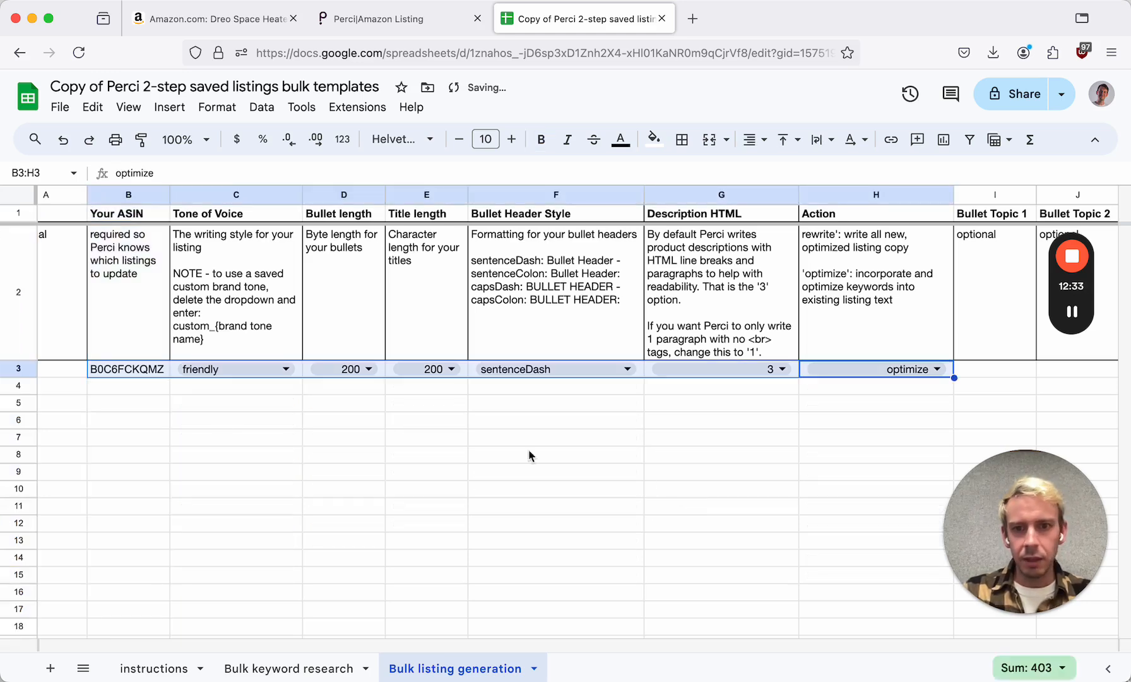
left_click(126, 373)
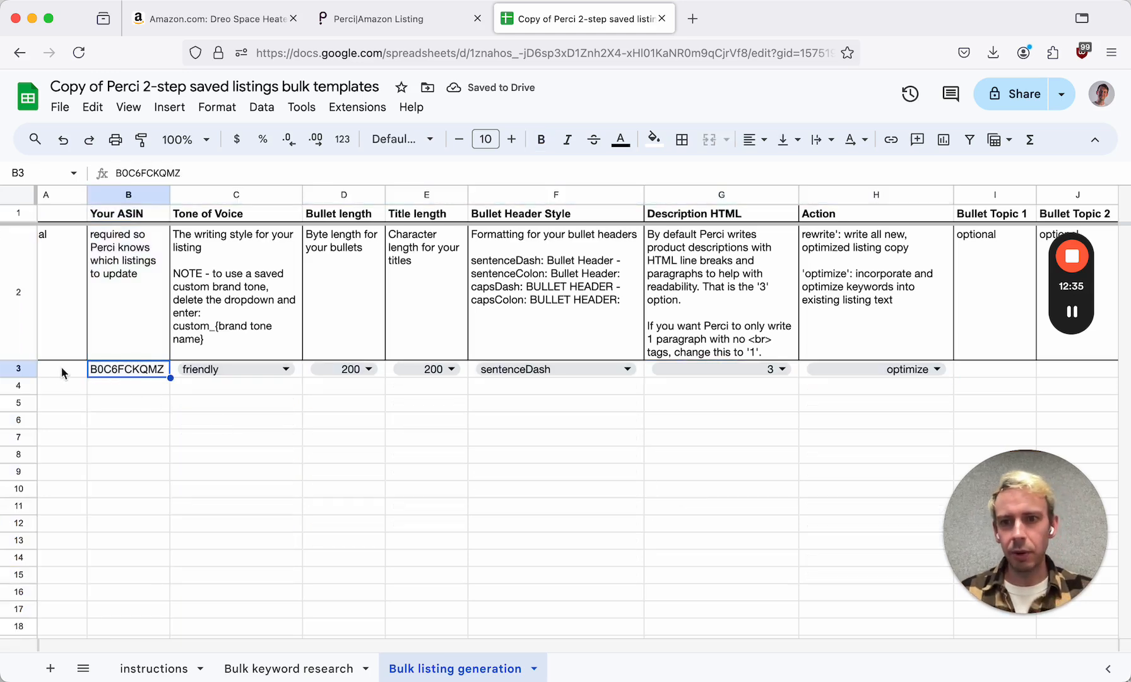
Step: Download the Bulk listing generation sheet as a Comma Separated Values (.csv) file
left_click(61, 108)
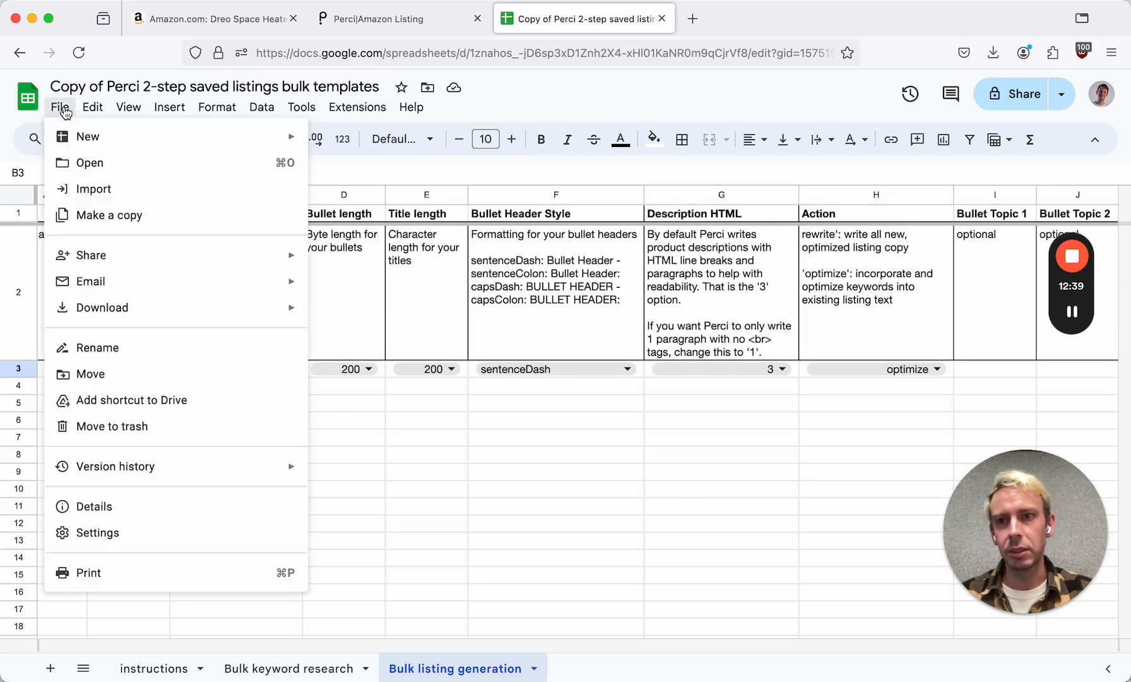
mouse_move(139, 310)
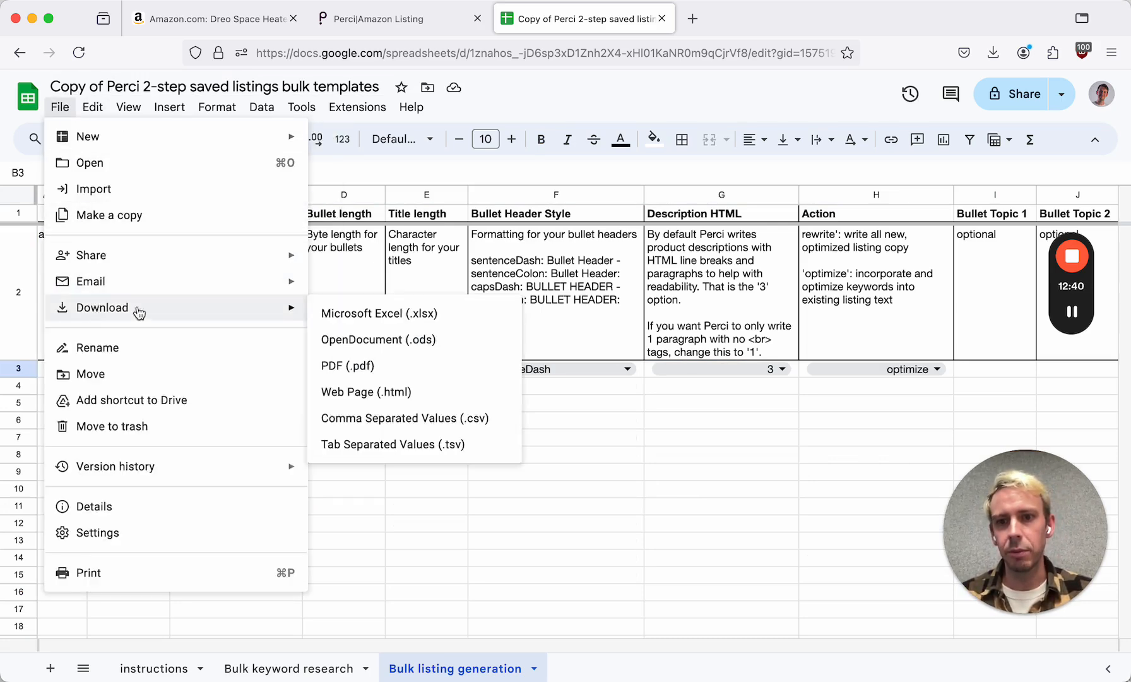
left_click(349, 422)
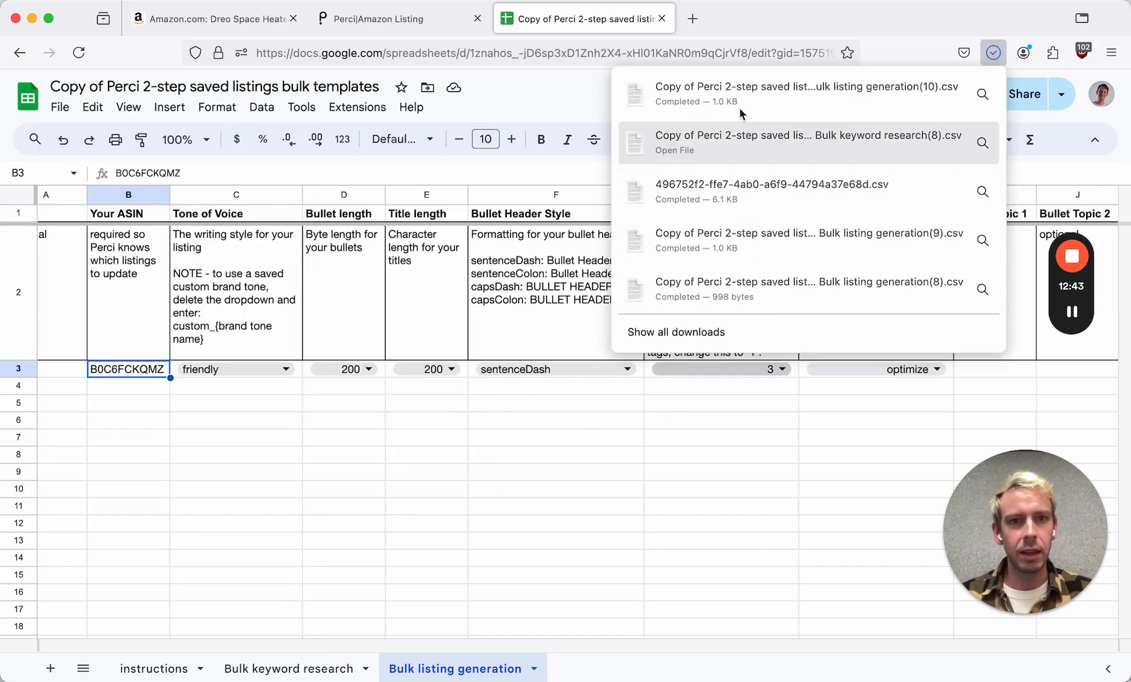
Step: Switch to Perci, upload the newly downloaded Bulk listing generation(10).csv for Step 2: Listing Generation, and generate the listings
left_click(402, 18)
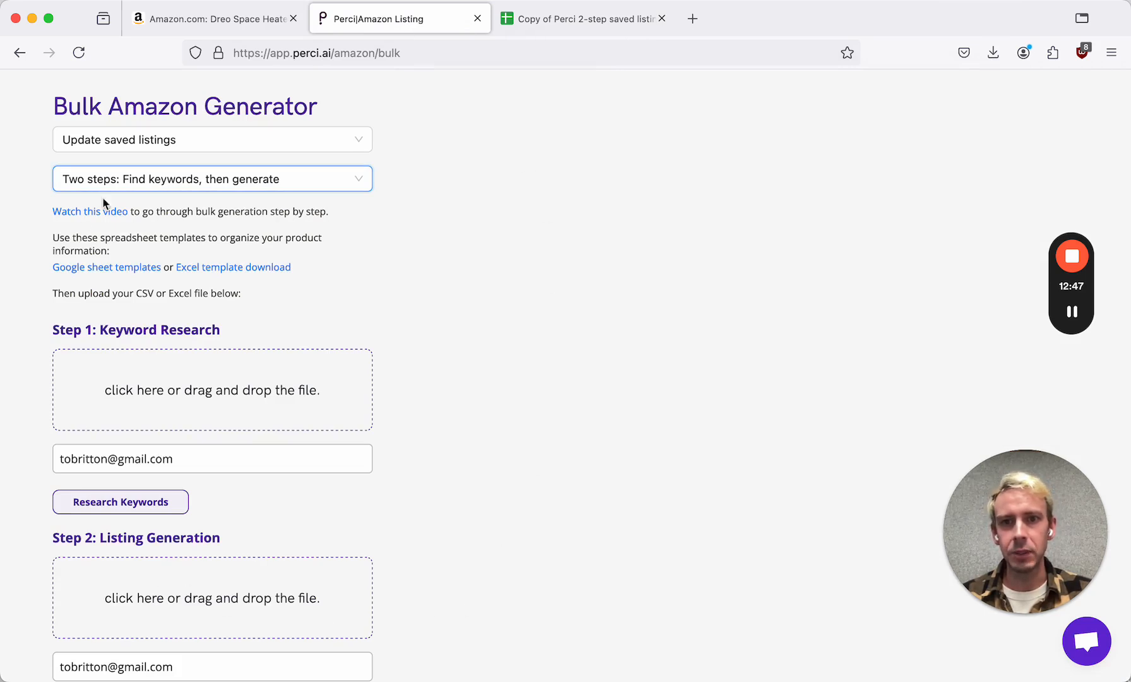
scroll(448, 605, "down", 5)
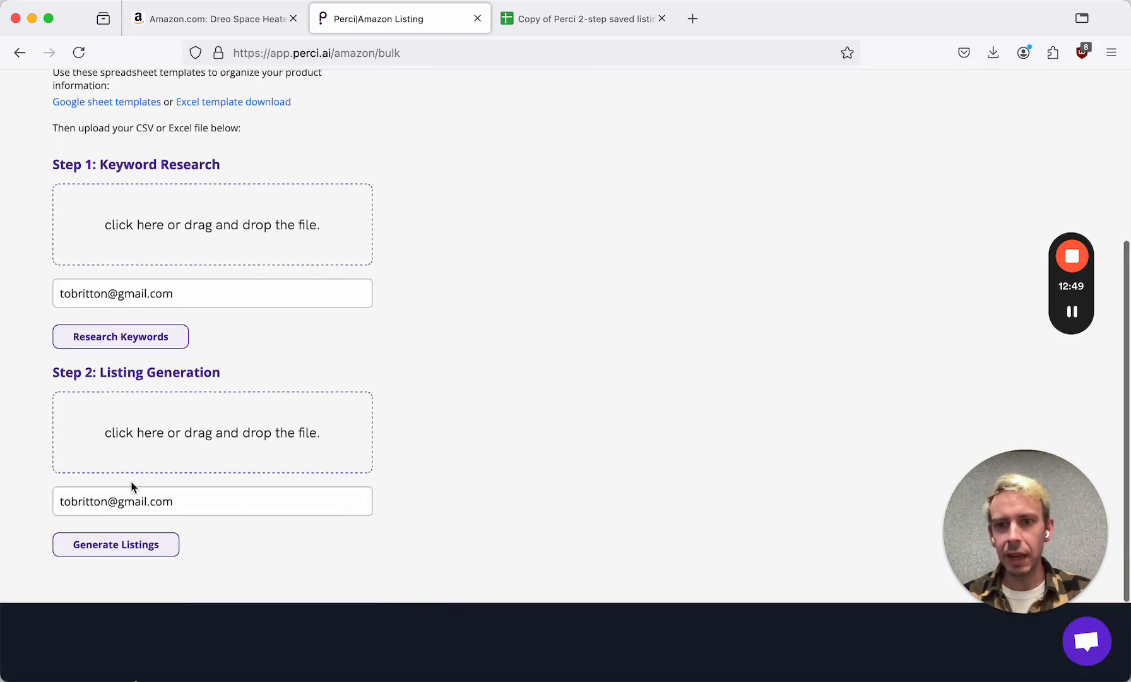
left_click(225, 433)
left_click(493, 170)
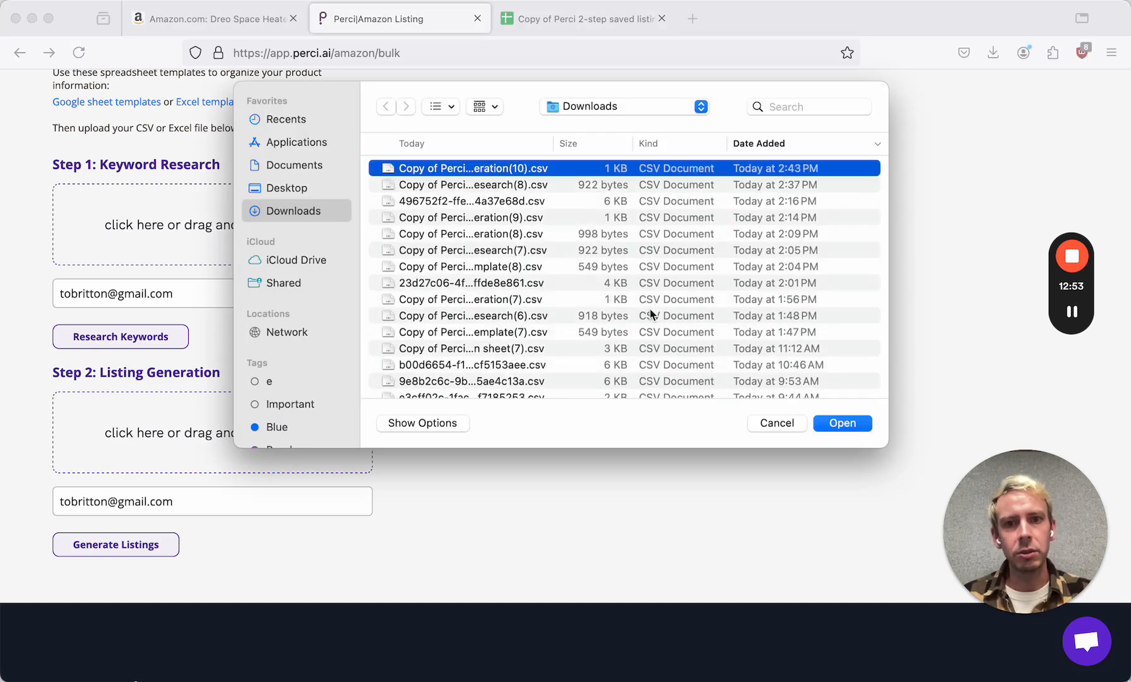
left_click(840, 423)
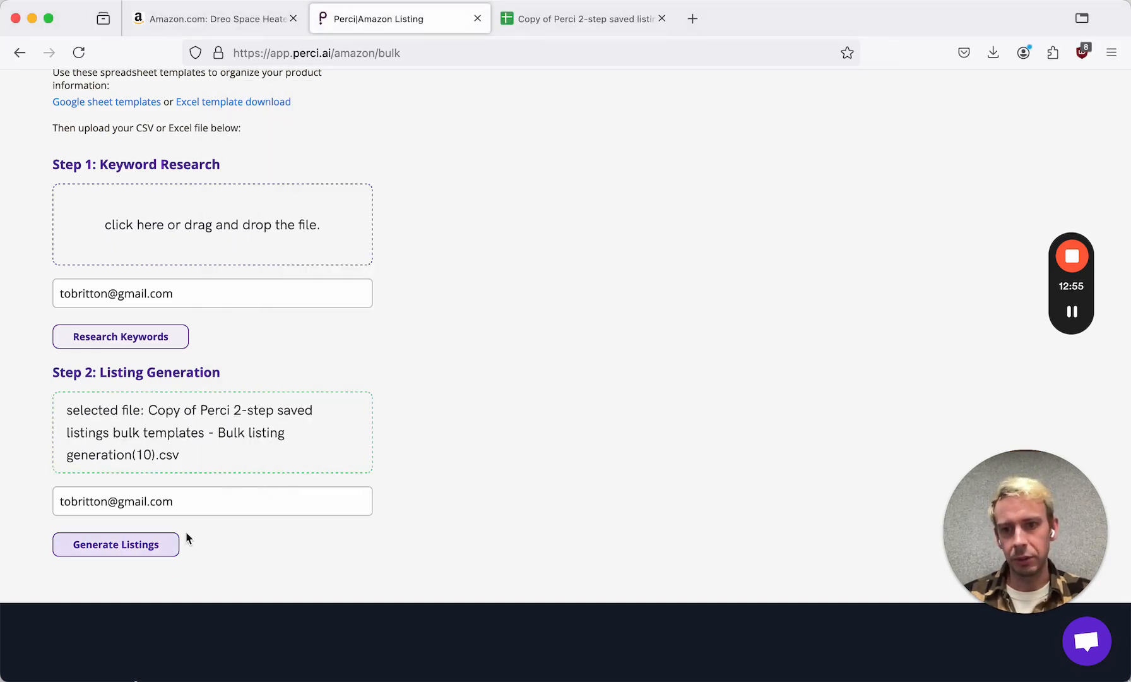
left_click(104, 547)
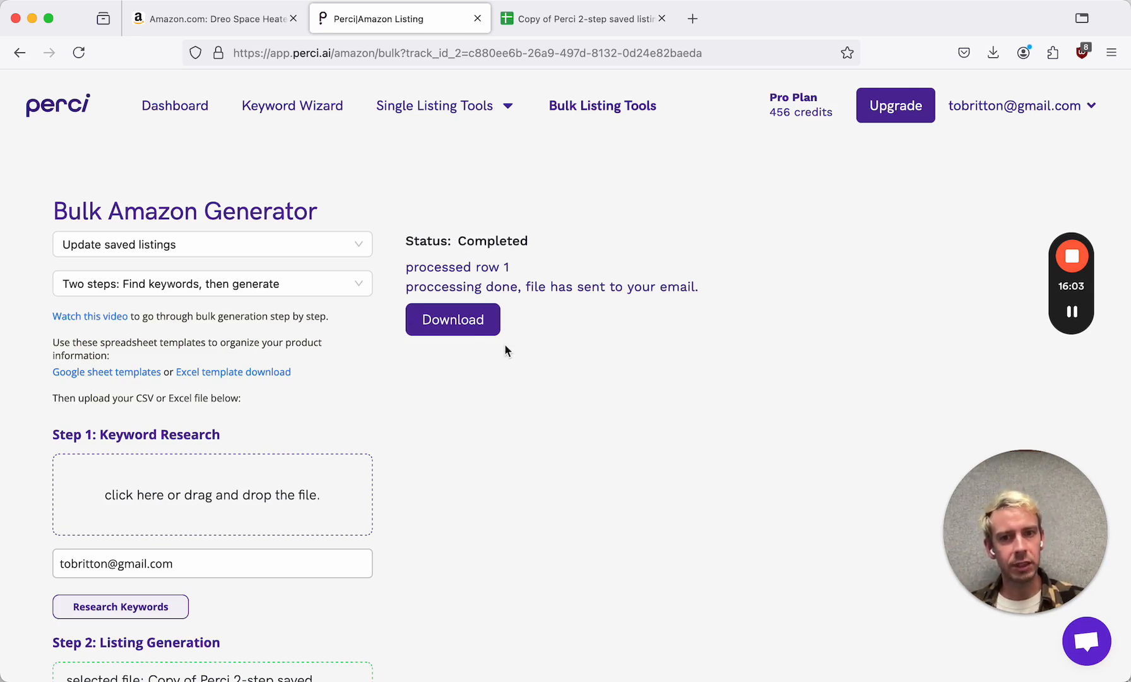
Step: Download the processed listings CSV and go to the Your Listings section of the dashboard
left_click(445, 324)
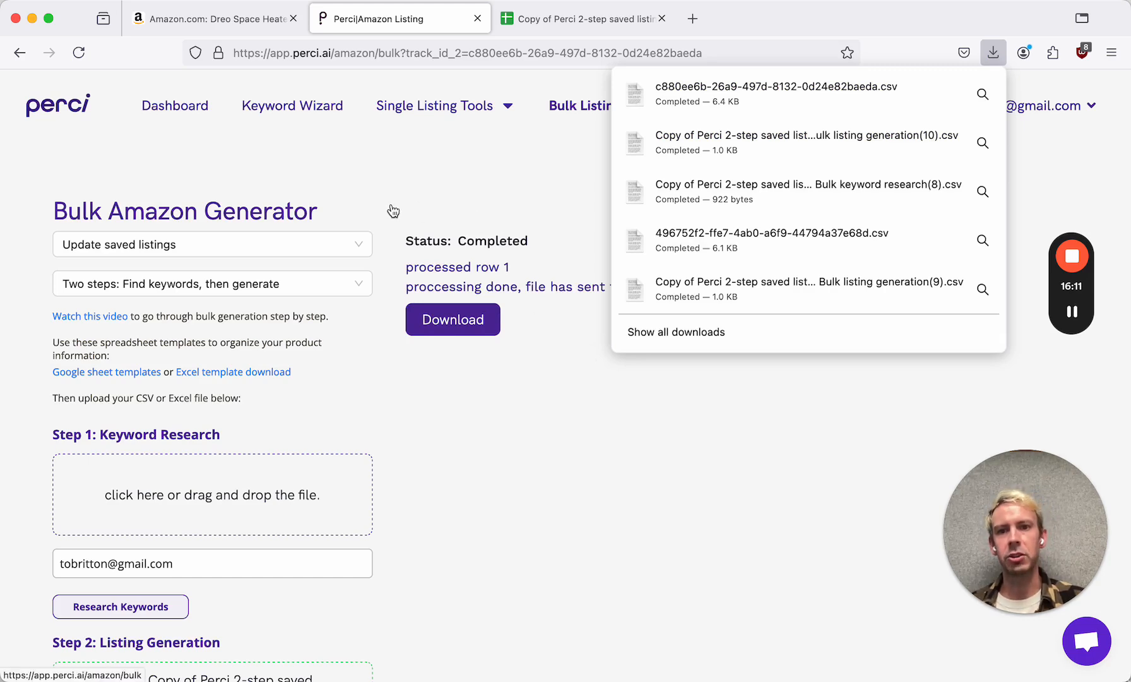
left_click(163, 113)
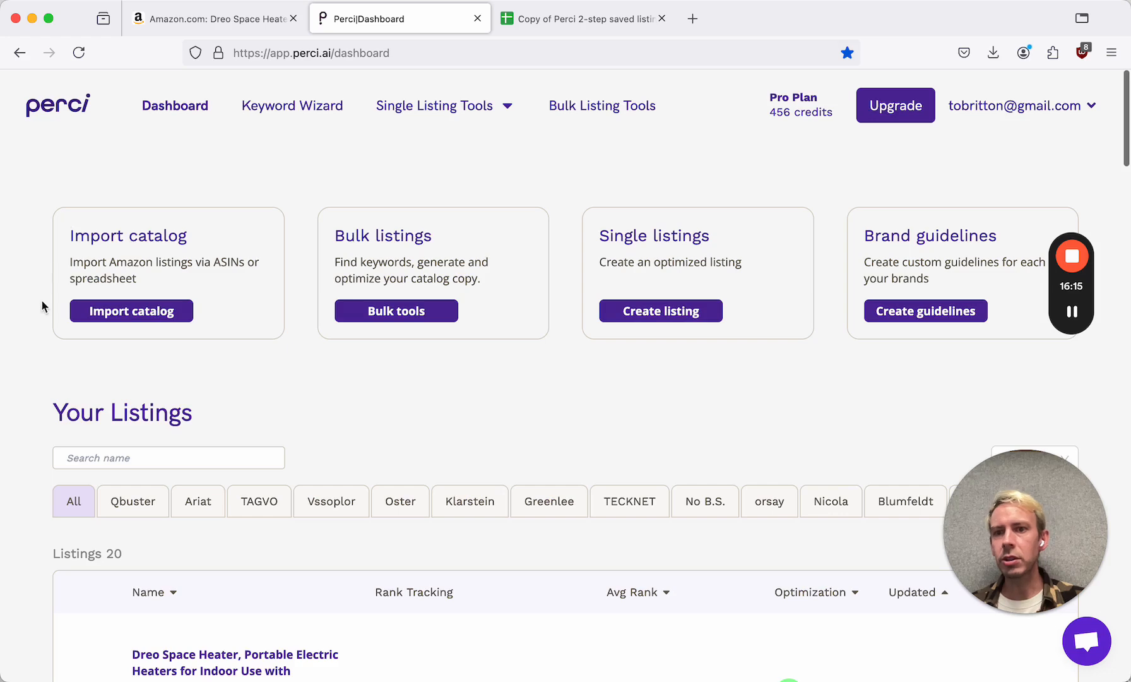
scroll(36, 323, "down", 6)
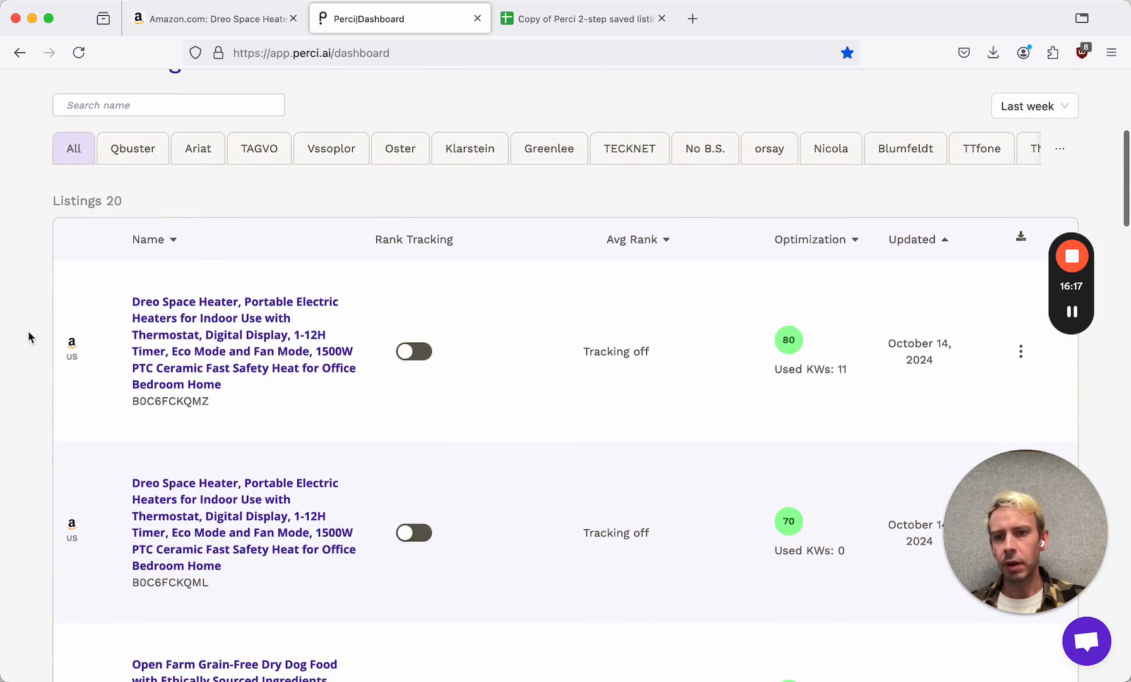
Step: Open the Dreo Space Heater listing with ASIN B0C6FCKQML, check its copy and SEO keywords, and return to the dashboard
left_click(196, 515)
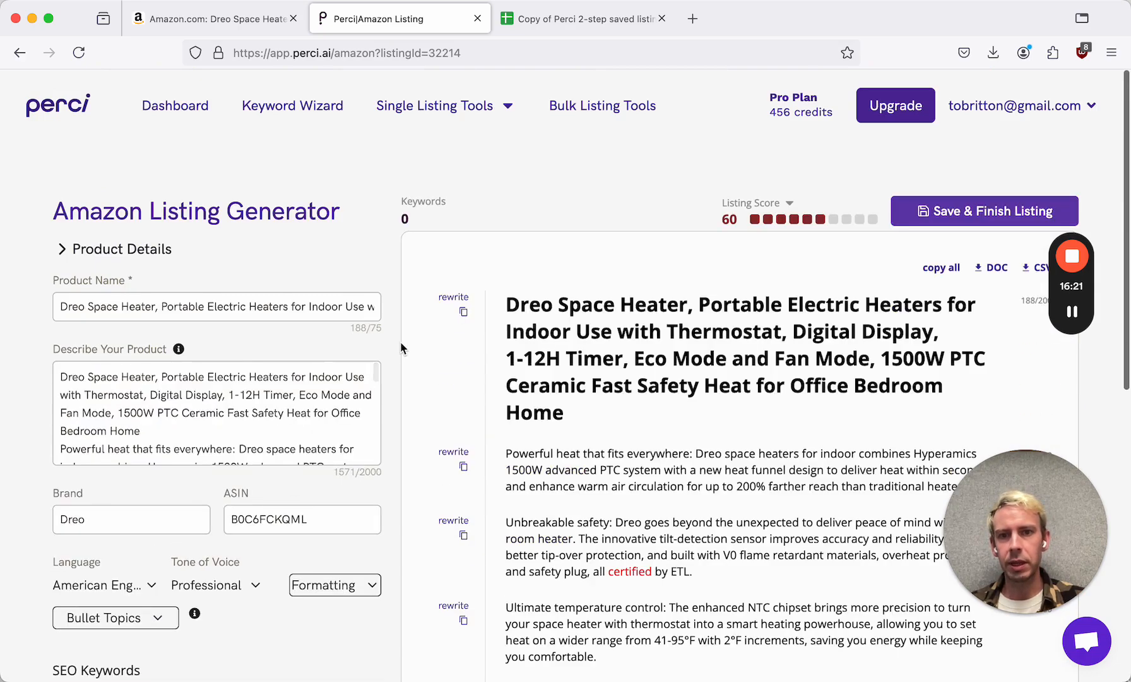
scroll(401, 344, "down", 2)
scroll(400, 346, "down", 3)
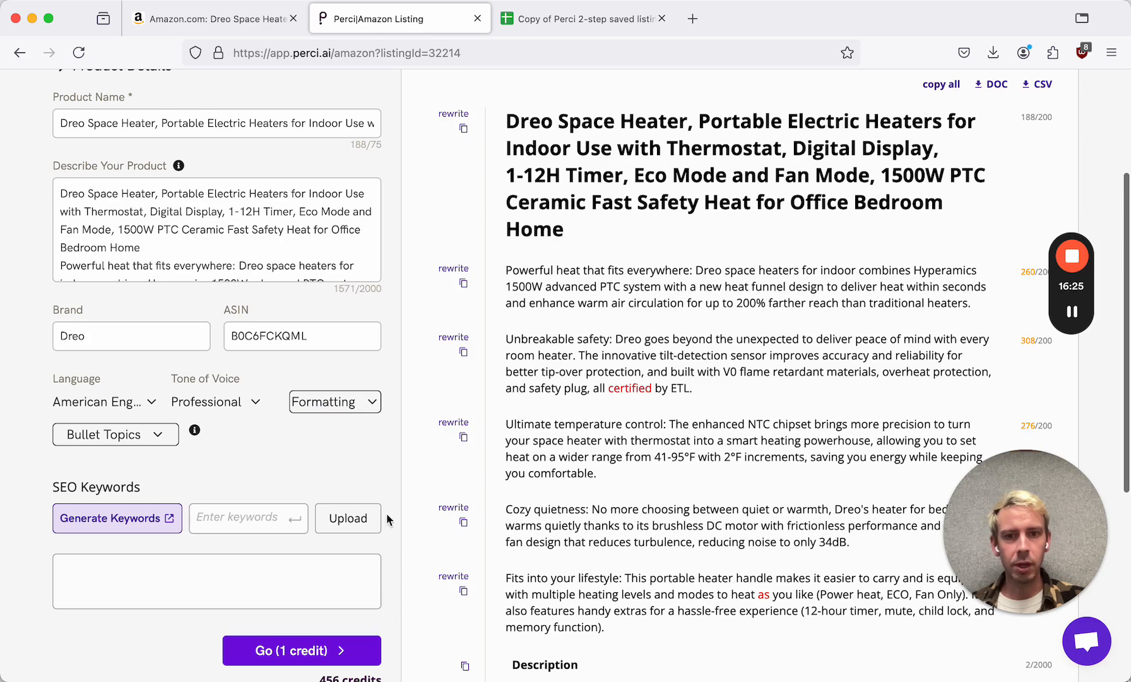
scroll(394, 370, "up", 1)
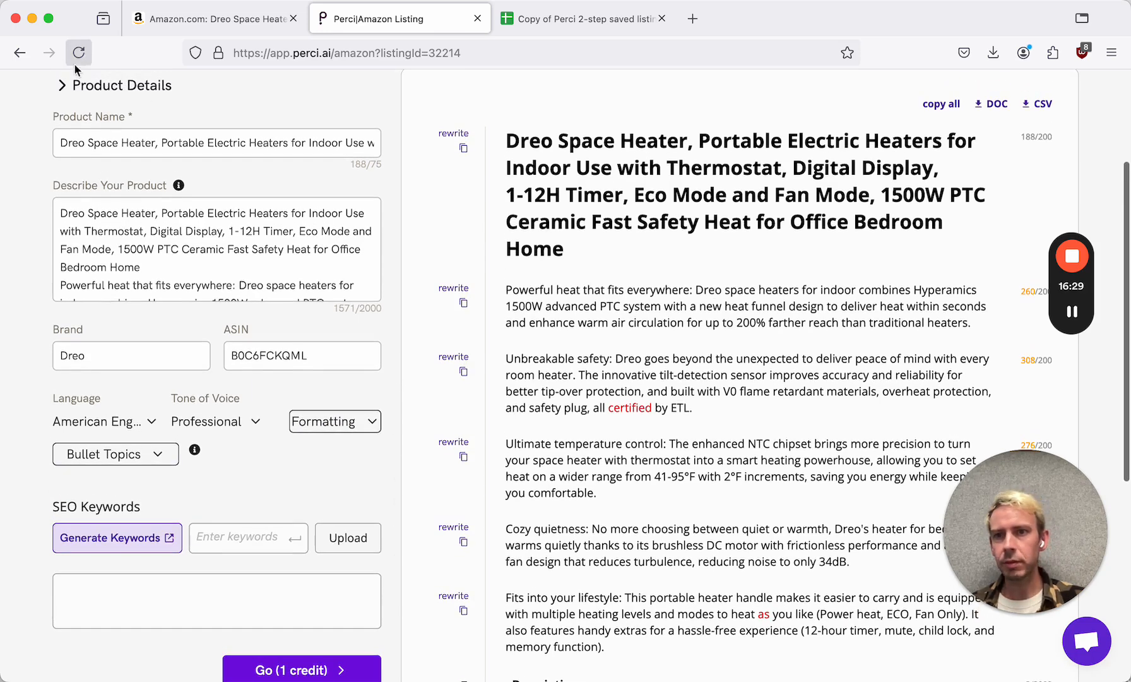
left_click(20, 52)
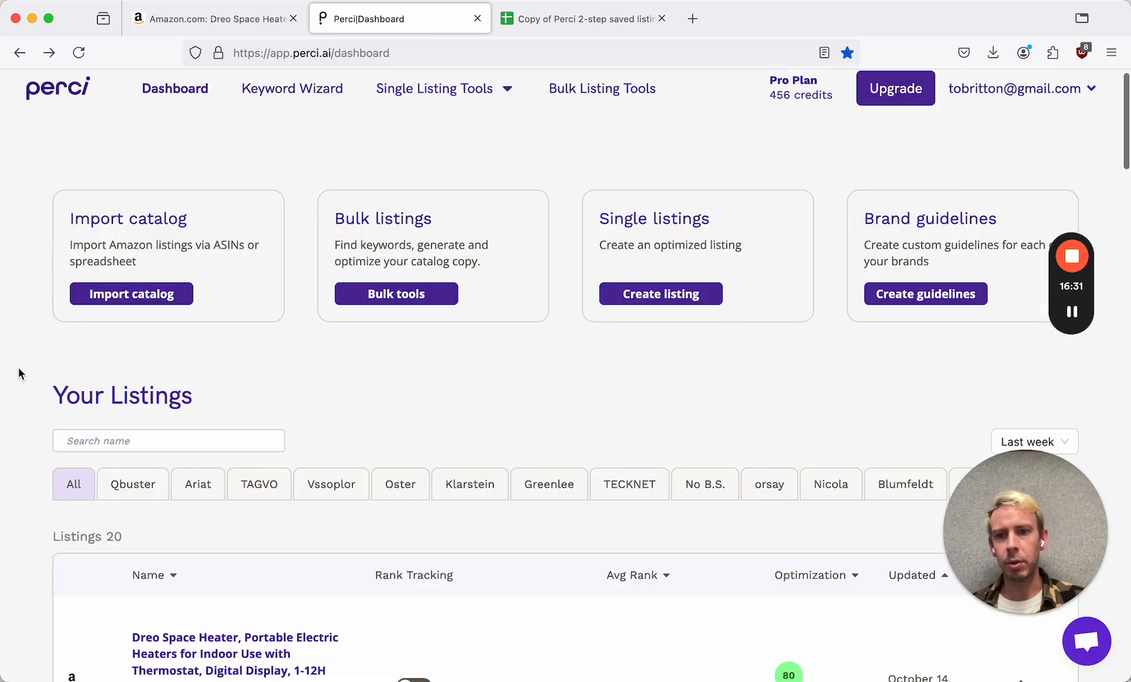
Step: Open the Dreo Space Heater listing with ASIN B0C6FCKQMZ and collapse its product details to bring up the SEO keywords
scroll(18, 371, "down", 4)
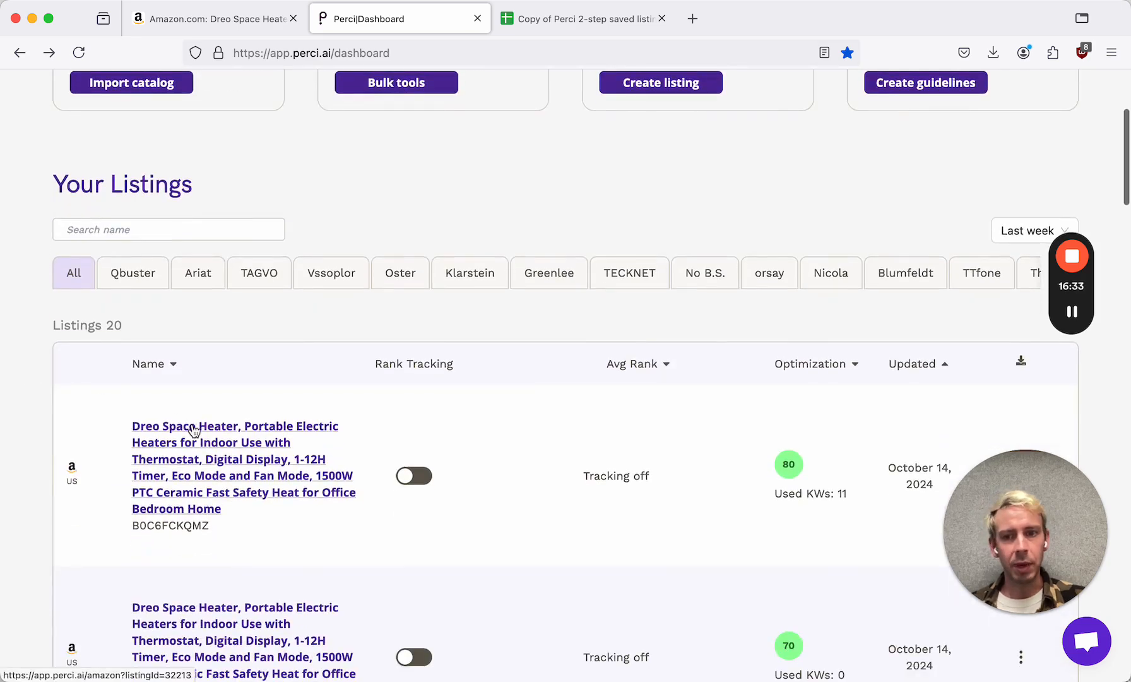
left_click(194, 429)
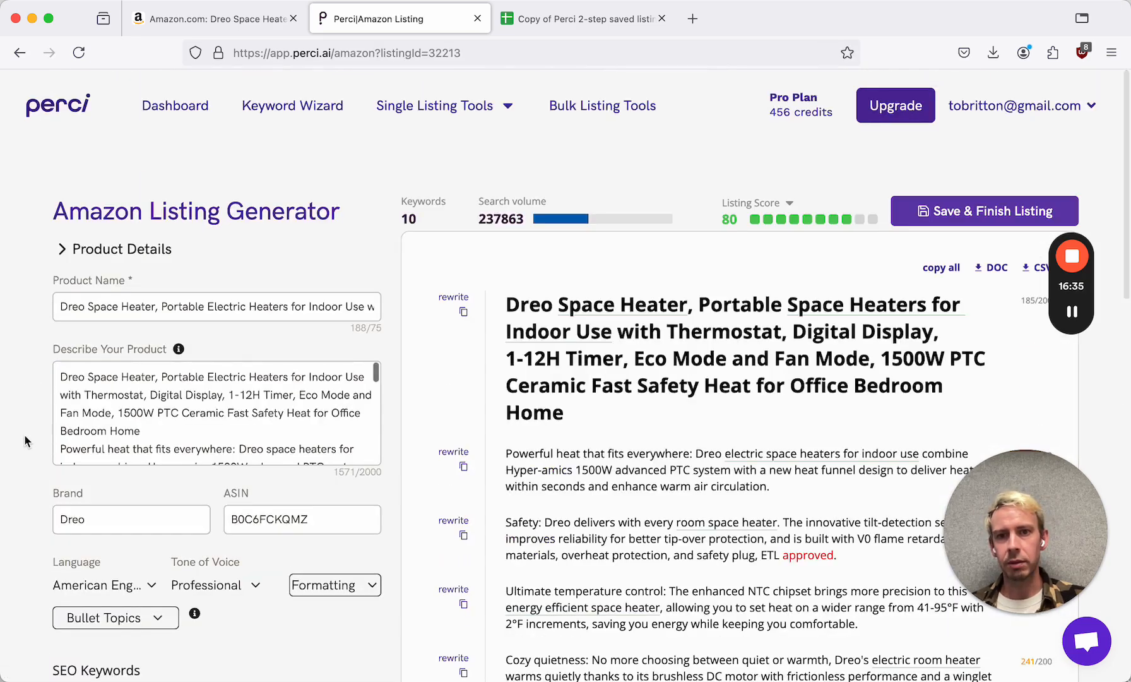
scroll(36, 335, "down", 3)
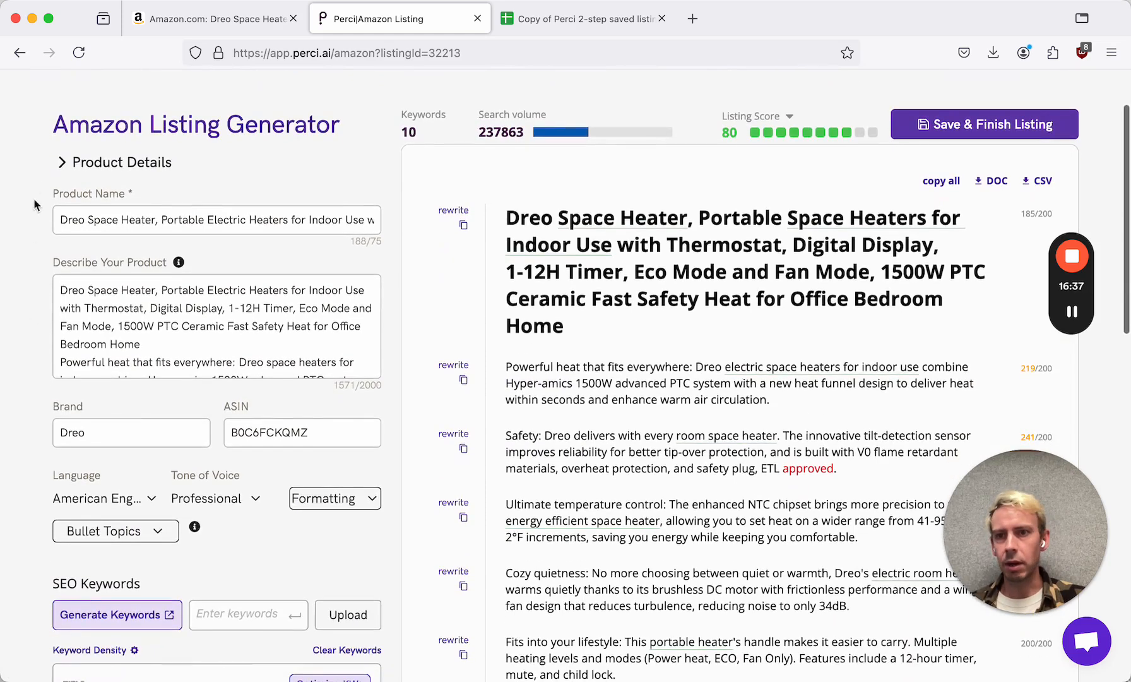
left_click(62, 165)
scroll(29, 336, "down", 1)
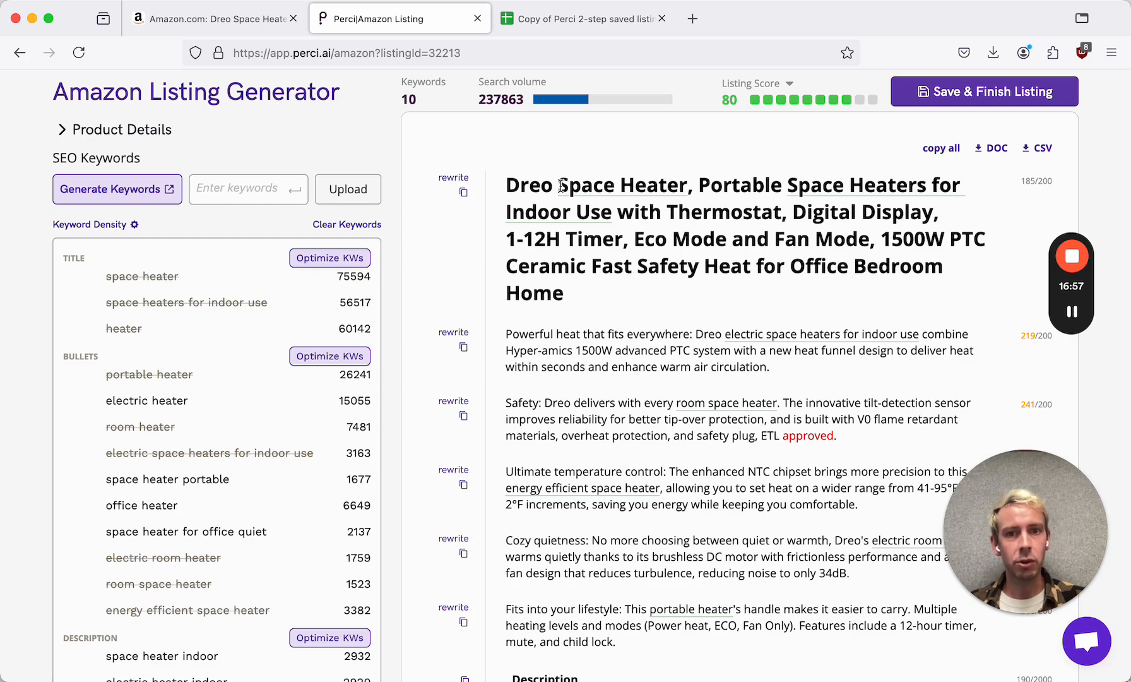
Step: Examine the keywords used in the title, including "Space Heaters for Indoor Use", against the title, bullet and description keyword lists
left_click_drag(688, 188, 555, 188)
left_click_drag(789, 187, 610, 212)
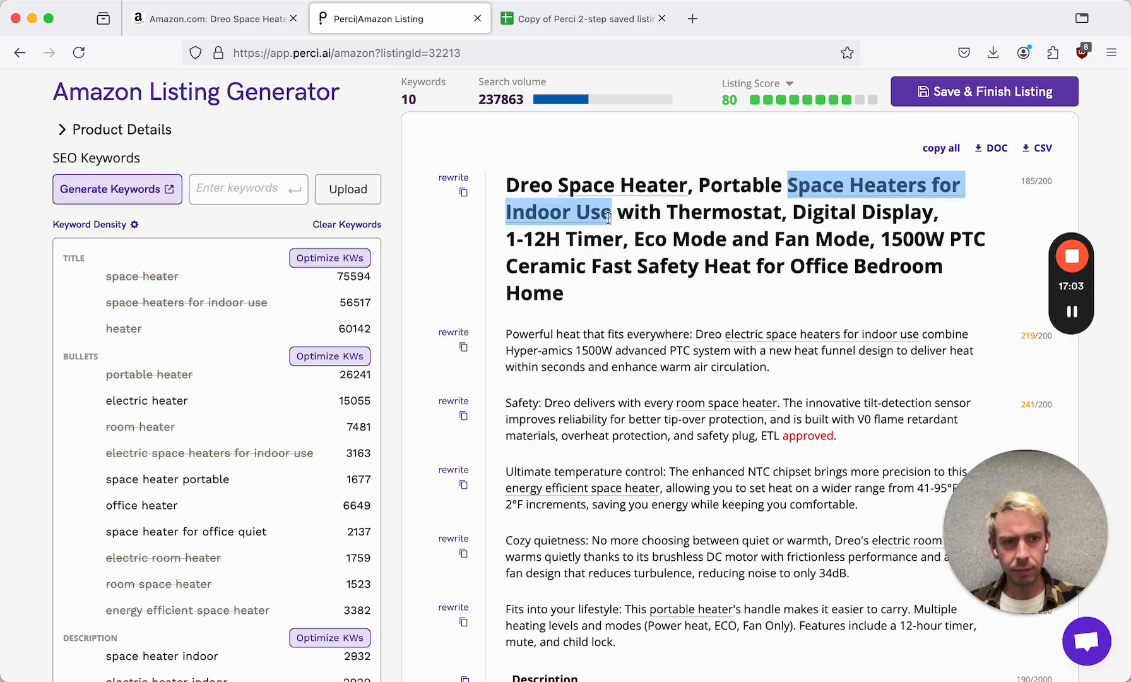
scroll(583, 272, "down", 2)
scroll(582, 271, "up", 1)
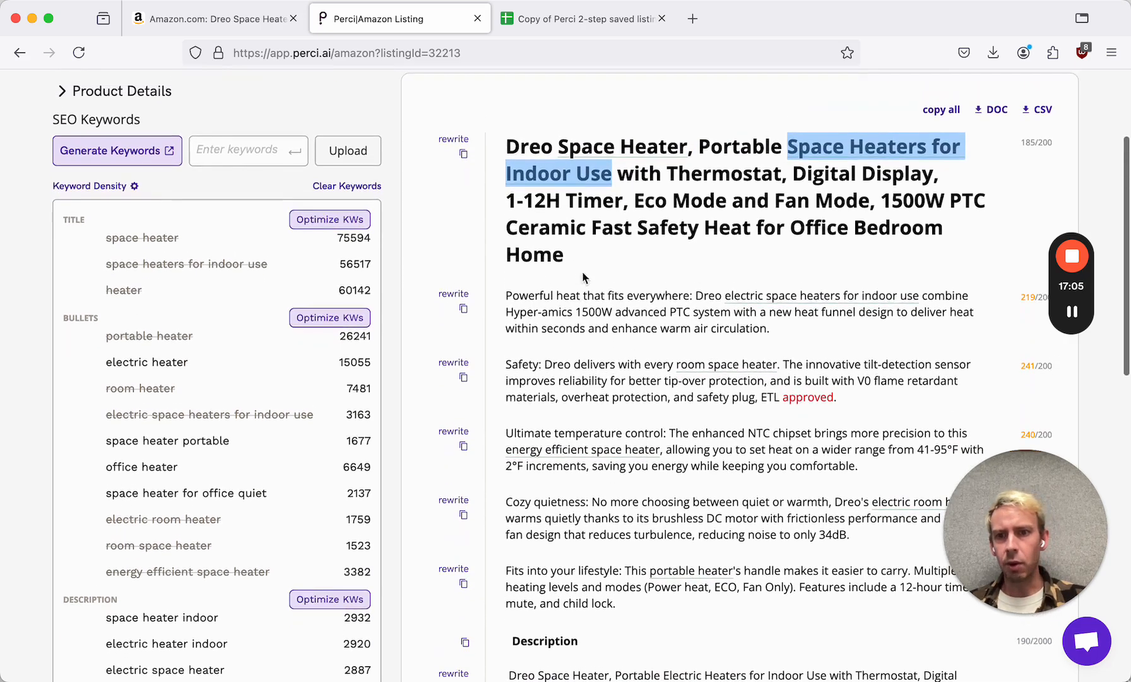
mouse_move(117, 355)
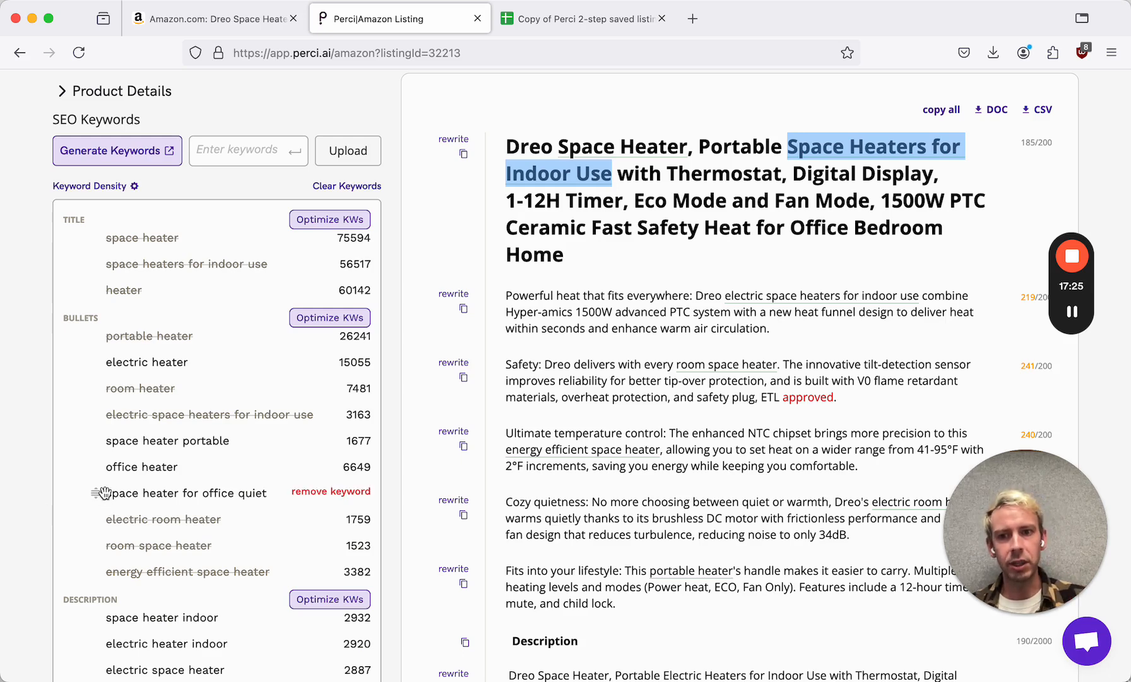
mouse_move(128, 439)
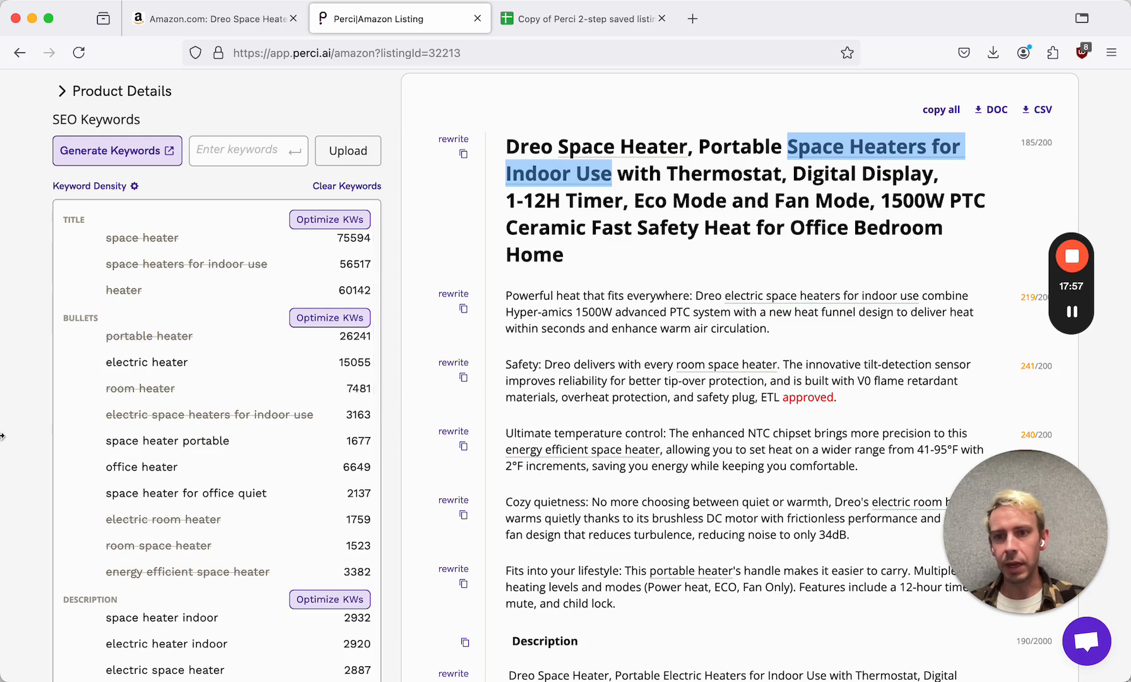
scroll(29, 447, "up", 1)
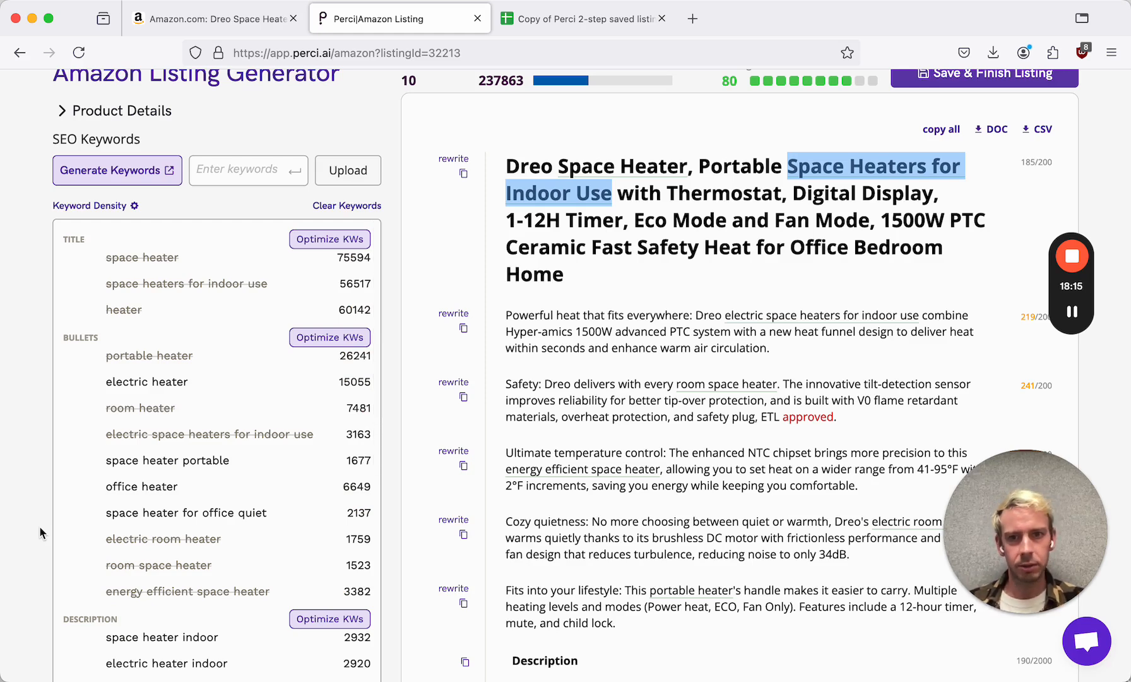
scroll(393, 416, "down", 1)
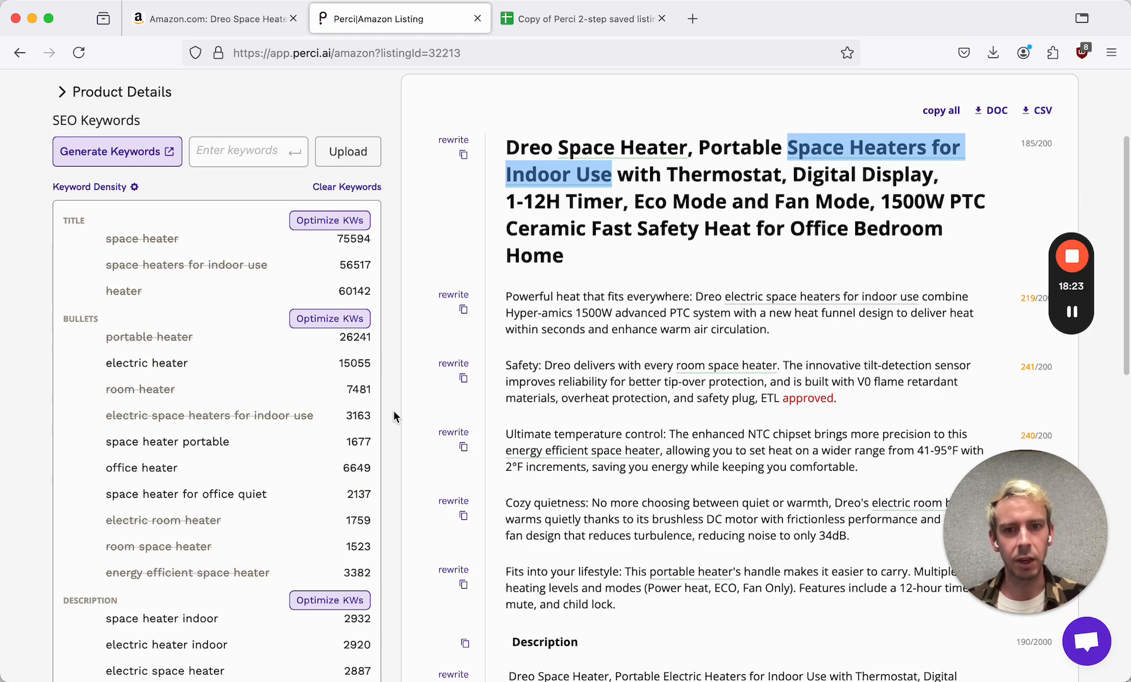
scroll(394, 416, "up", 2)
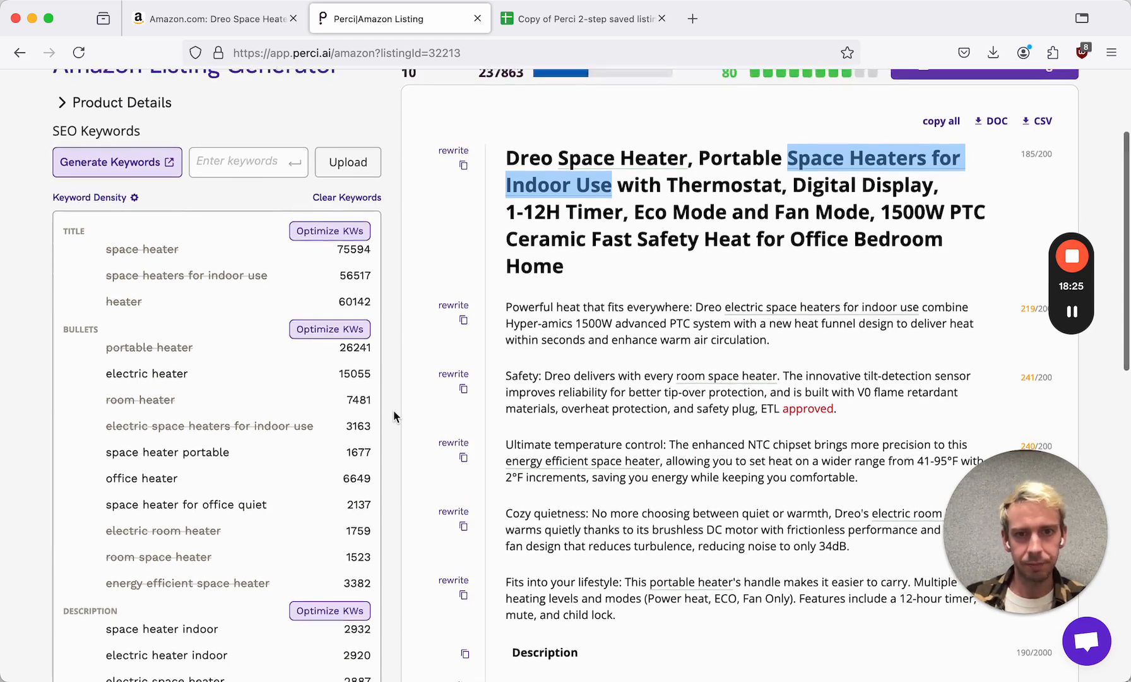
scroll(394, 417, "up", 1)
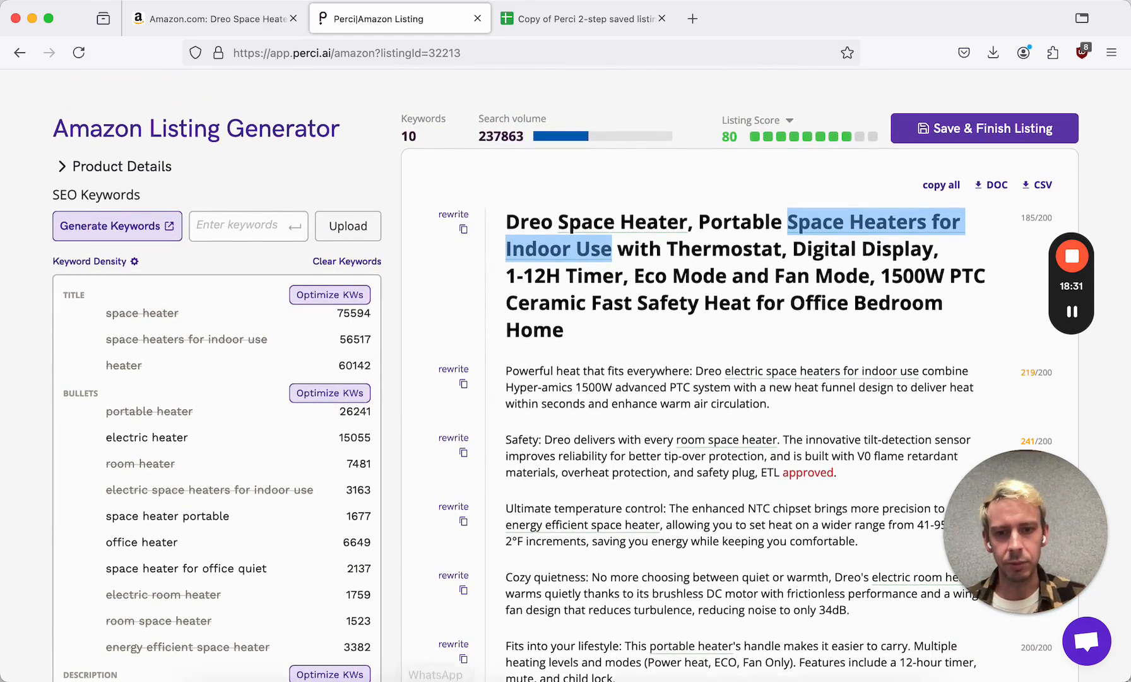
Step: Switch to Numbers with the downloaded c880ee6b-26a9-497d-8132-0d24e82baeda.csv and review the Title, Bullet 1 and Bullet 2 columns
left_click(209, 670)
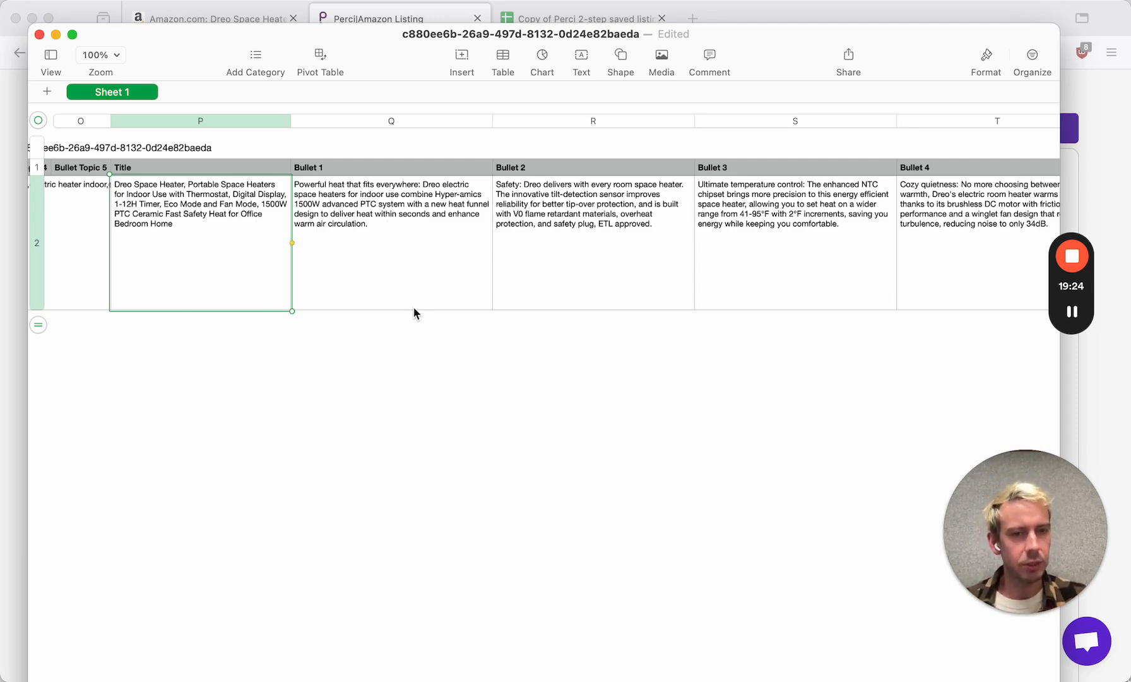
left_click(201, 121)
left_click(358, 121)
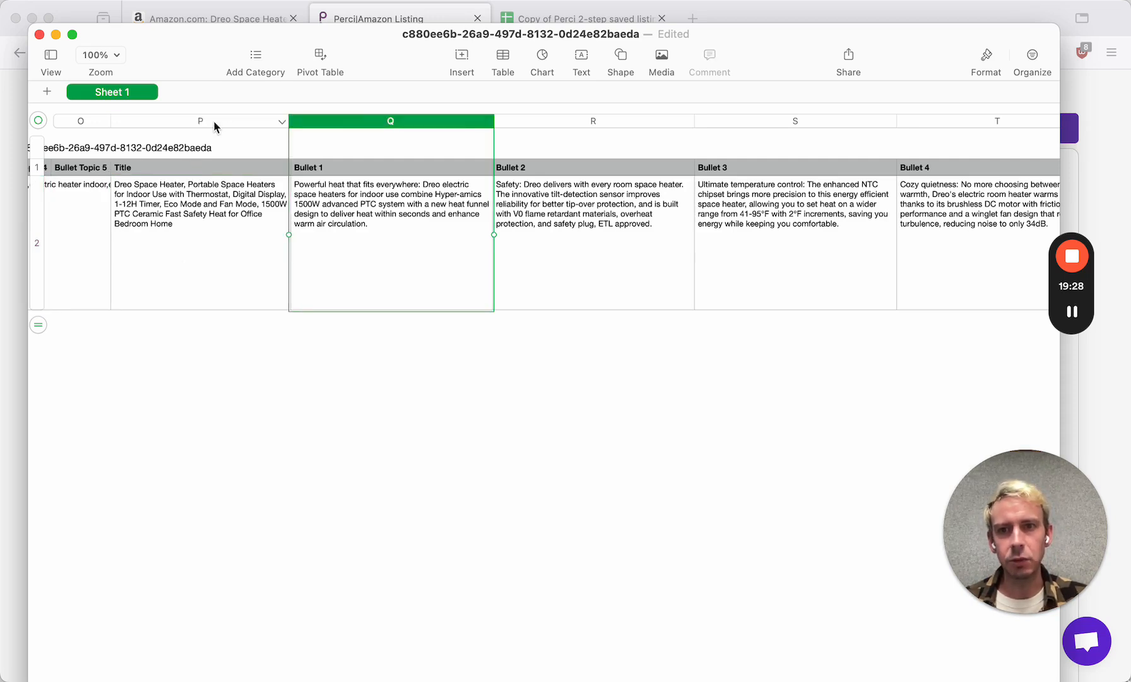
left_click(212, 121)
left_click(373, 121)
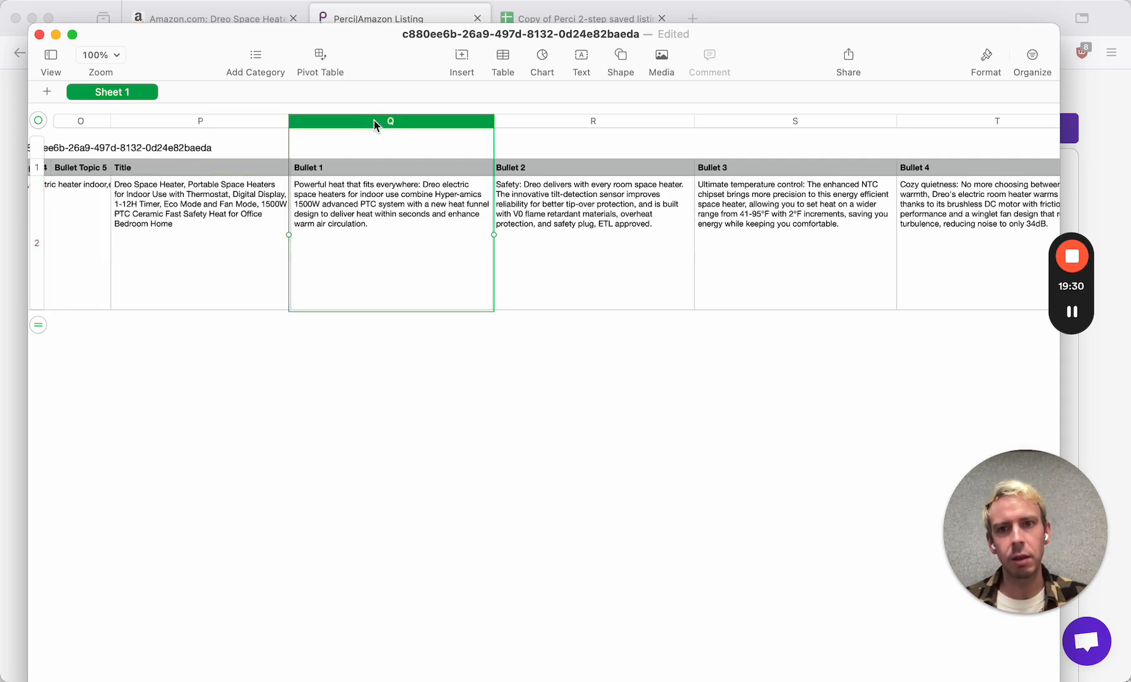
left_click(586, 120)
scroll(584, 122, "right", 5)
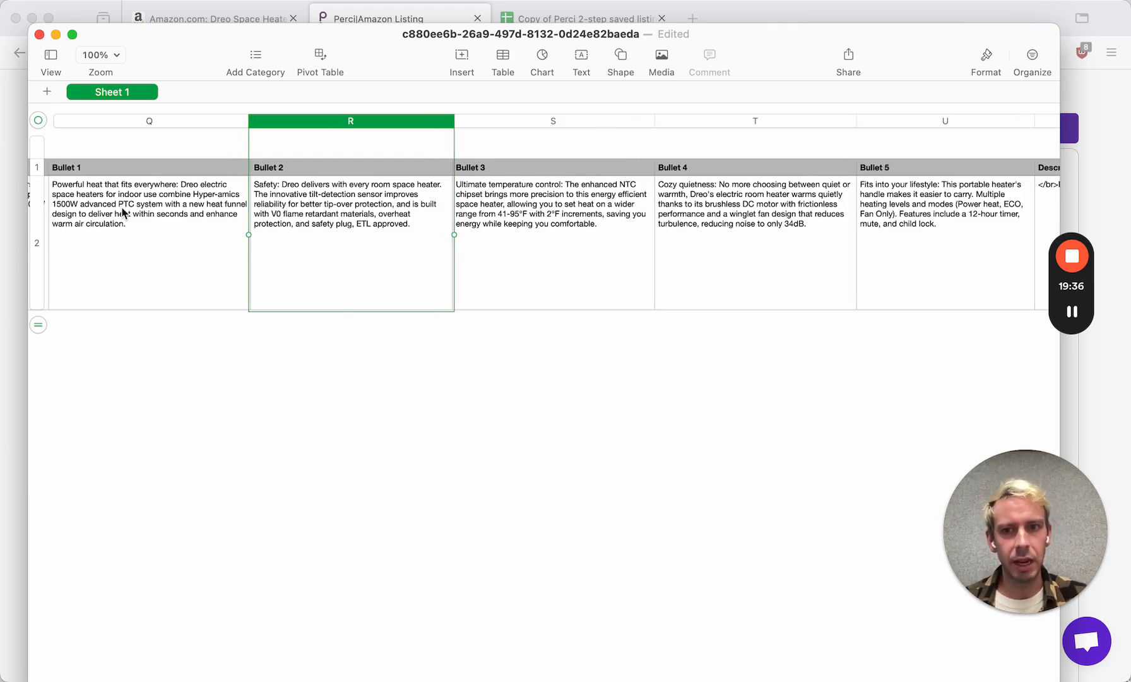
Step: Review the generated bullet texts in row 2 from Bullet 1 through Bullet 5, continuing to the Description
left_click(106, 244)
left_click(395, 244)
left_click(530, 245)
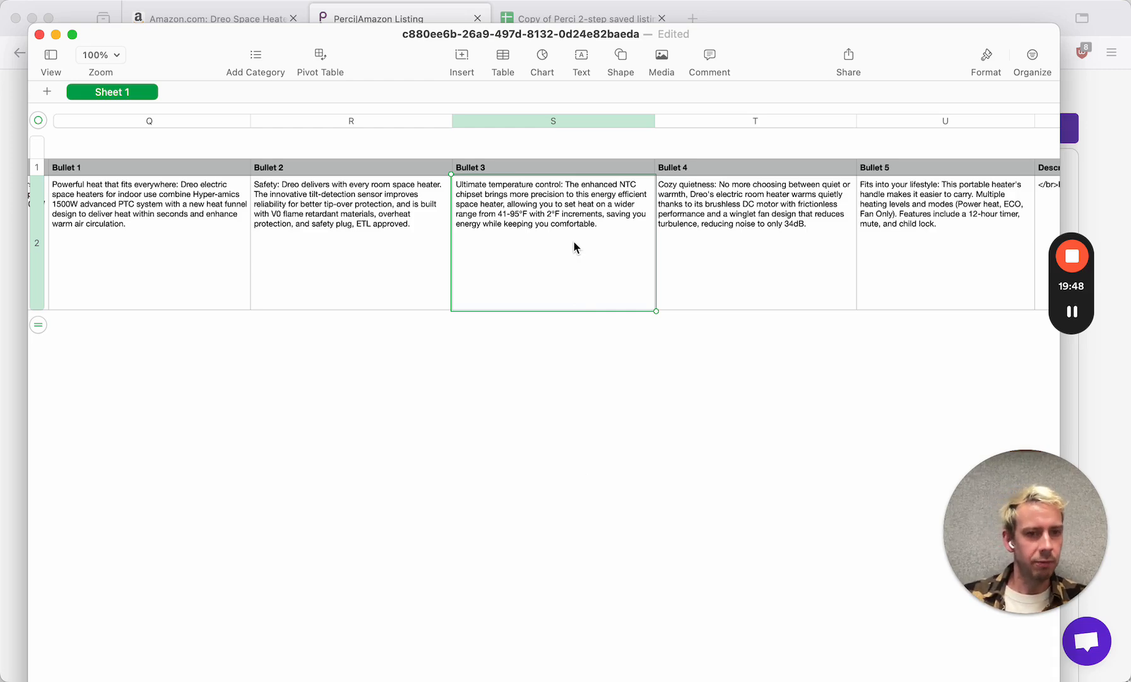
scroll(574, 243, "right", 4)
scroll(574, 243, "right", 15)
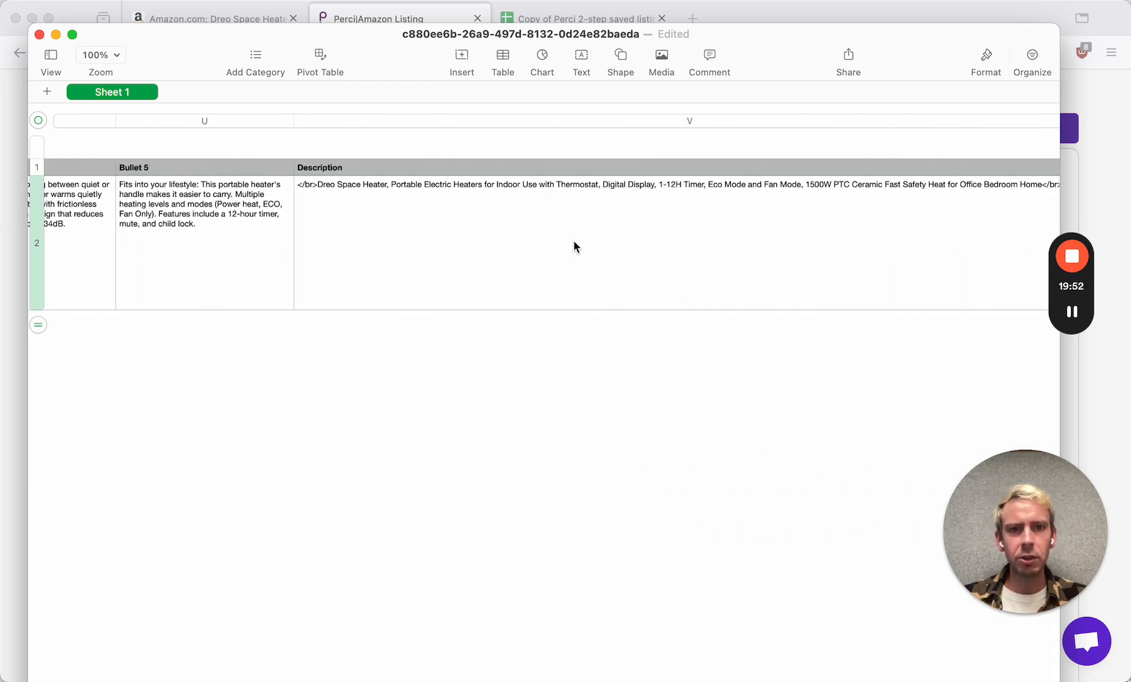
Step: Check the Description and Backend Keywords cells, and narrow both columns
left_click(575, 247)
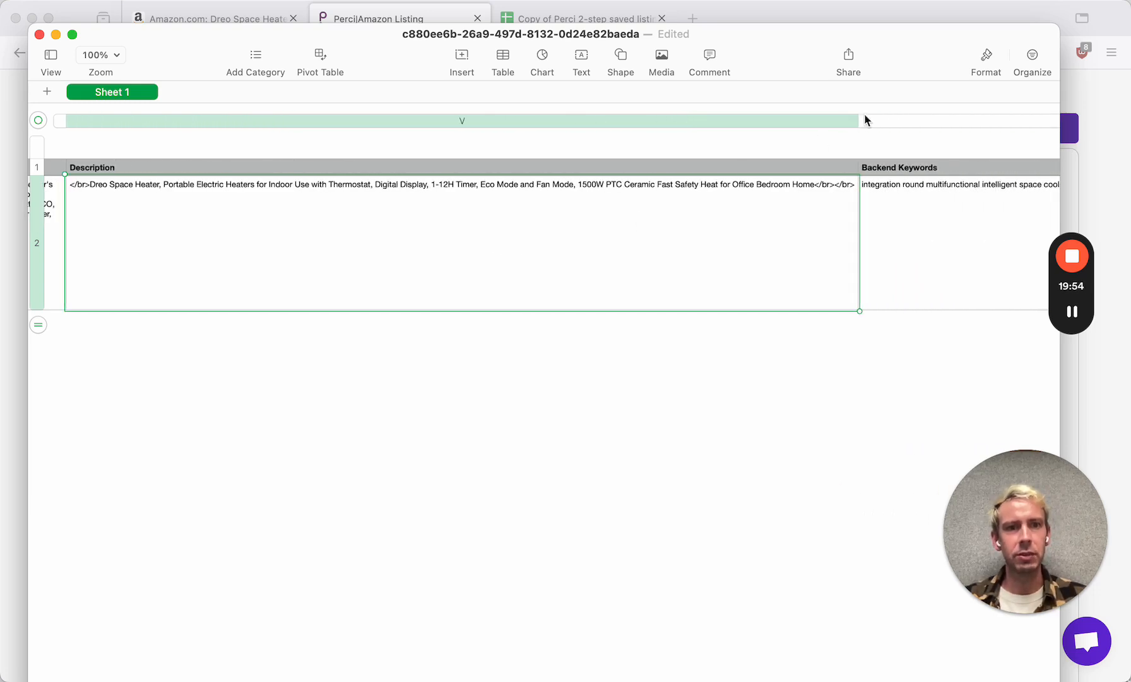
left_click_drag(856, 119, 421, 123)
left_click(497, 240)
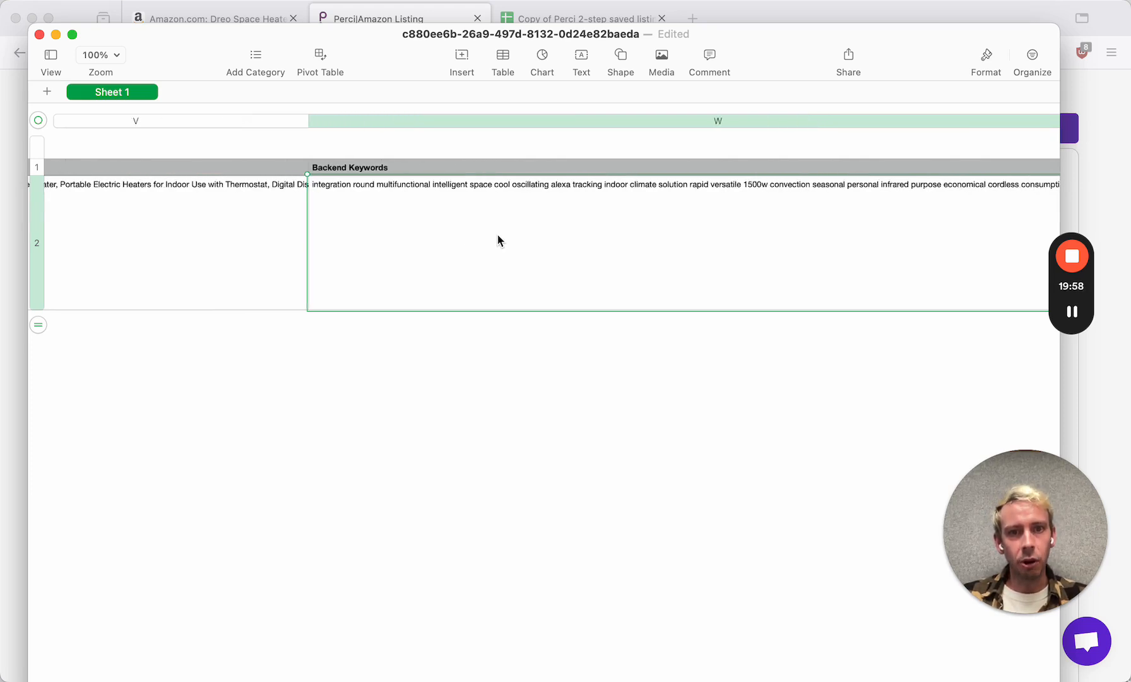
left_click_drag(967, 116, 548, 117)
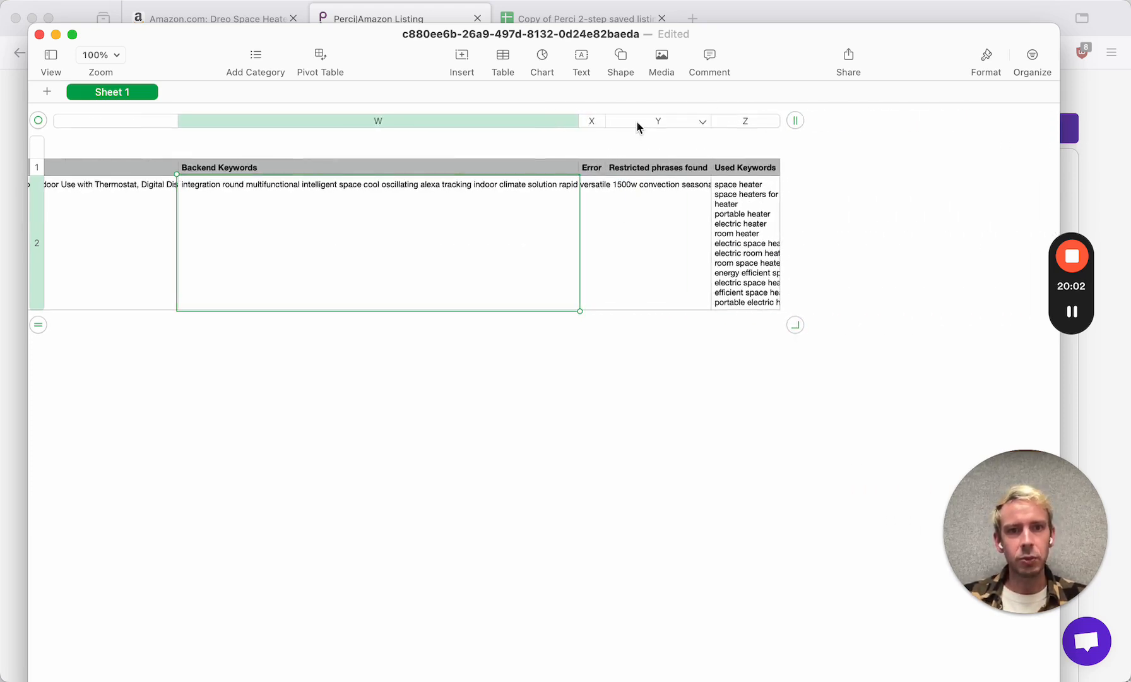
Step: Check the Restricted phrases found column and widen the Used Keywords column to fit its full keyword phrases
left_click(661, 121)
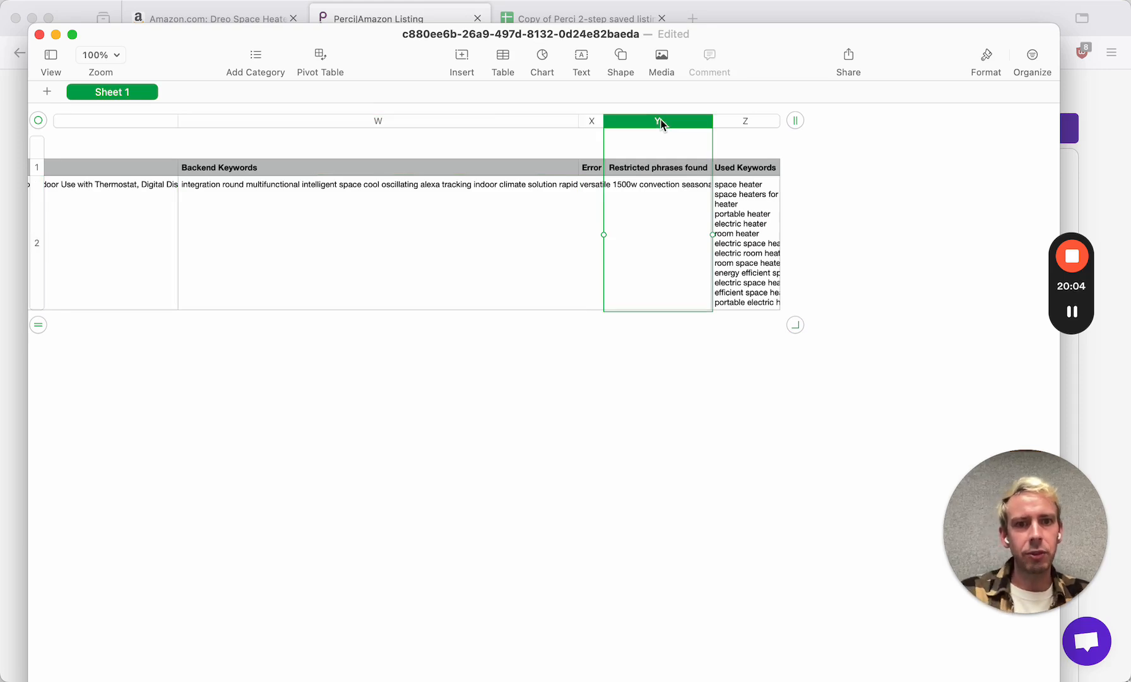
left_click(730, 242)
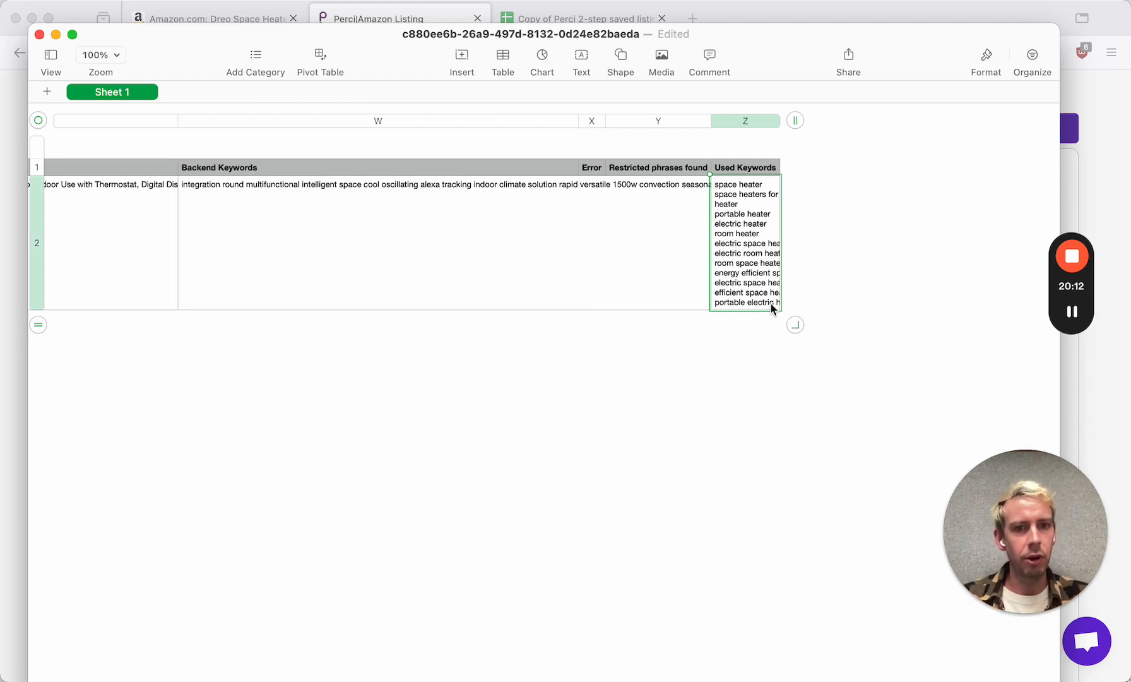
left_click_drag(778, 126, 886, 131)
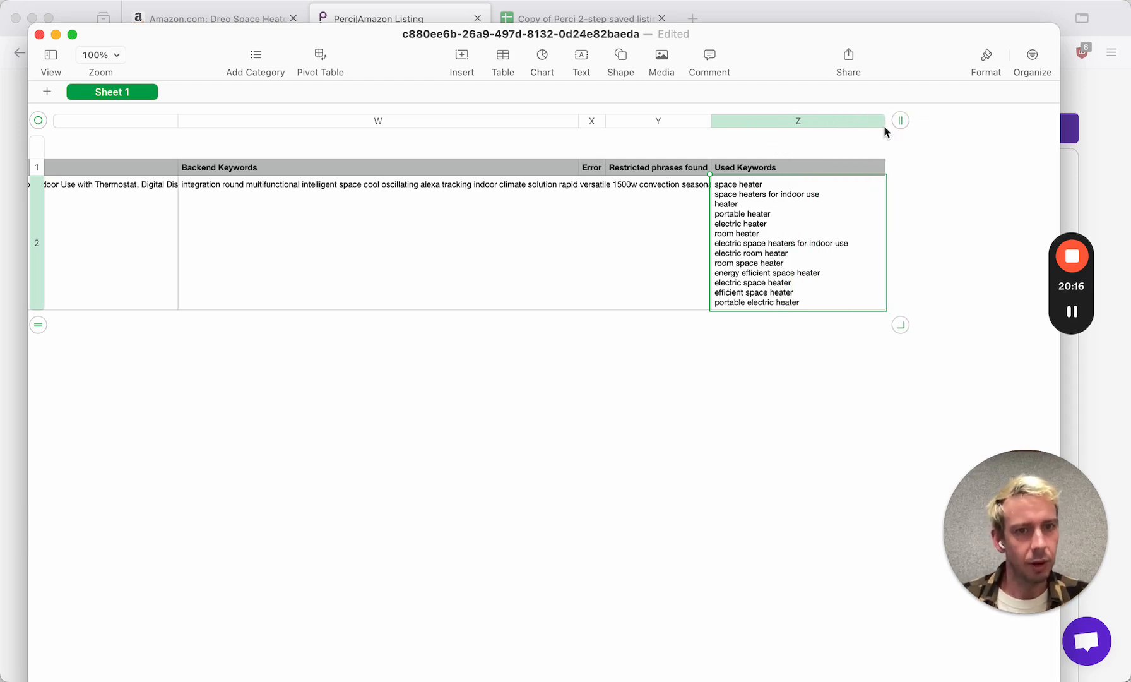
Step: Look back over the bullet columns, minimize the results spreadsheet, and close the Downloads folder window to return to the Perci listing
scroll(567, 463, "left", 5)
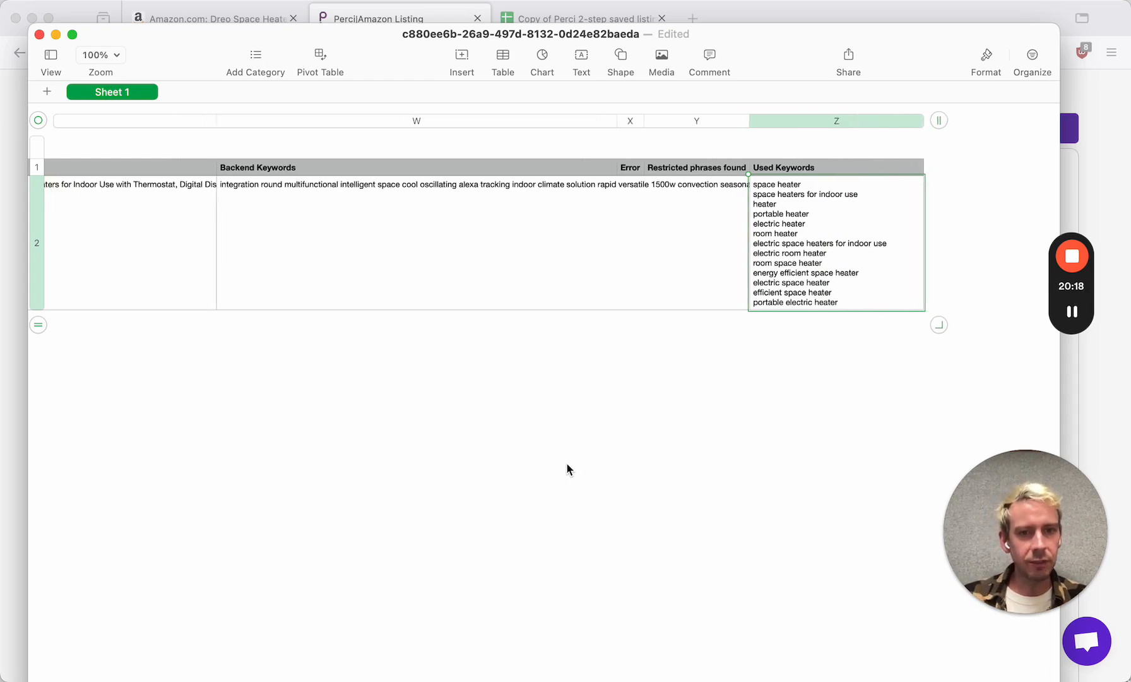
scroll(567, 465, "left", 10)
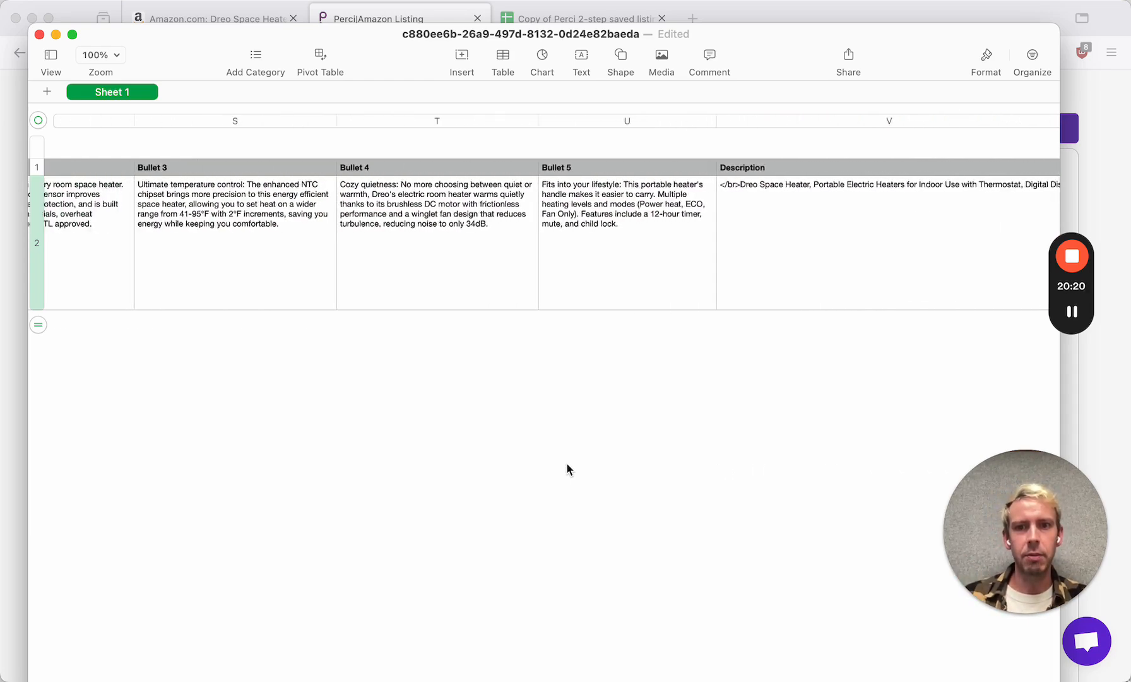
scroll(567, 469, "left", 5)
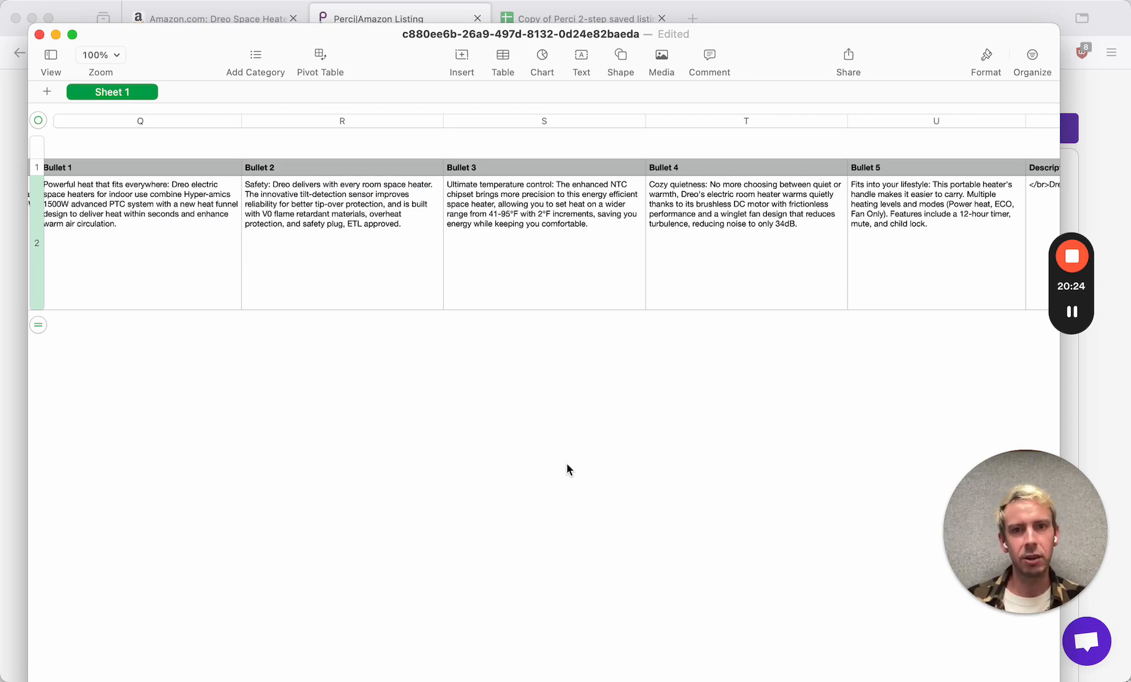
left_click(56, 35)
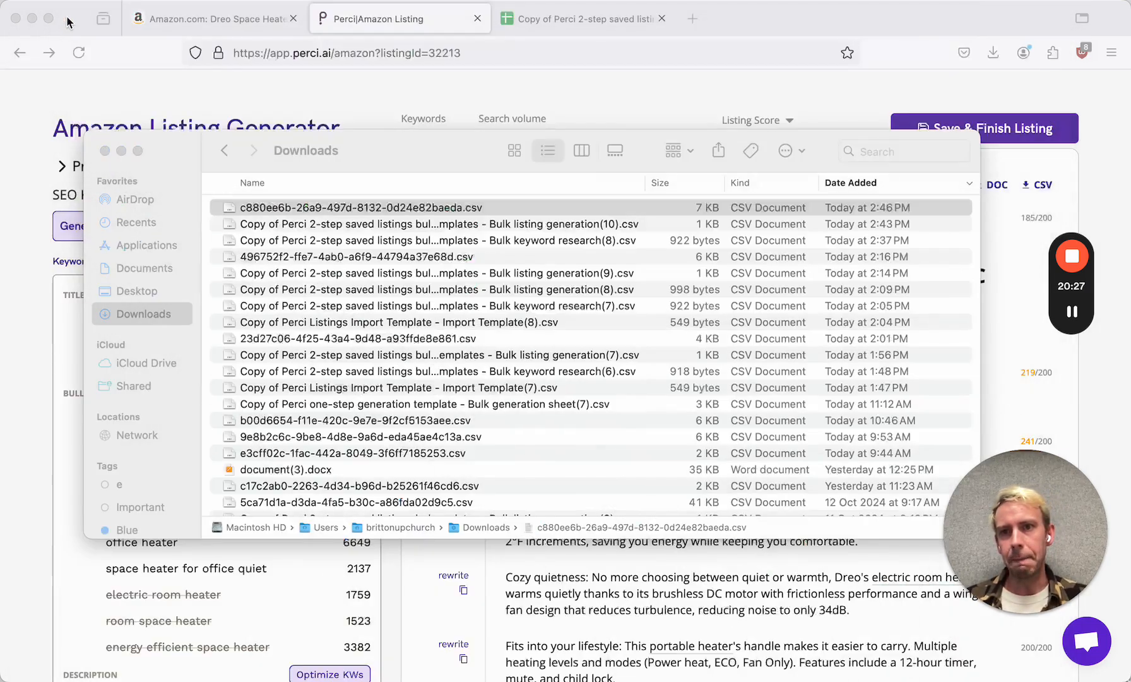
left_click(105, 151)
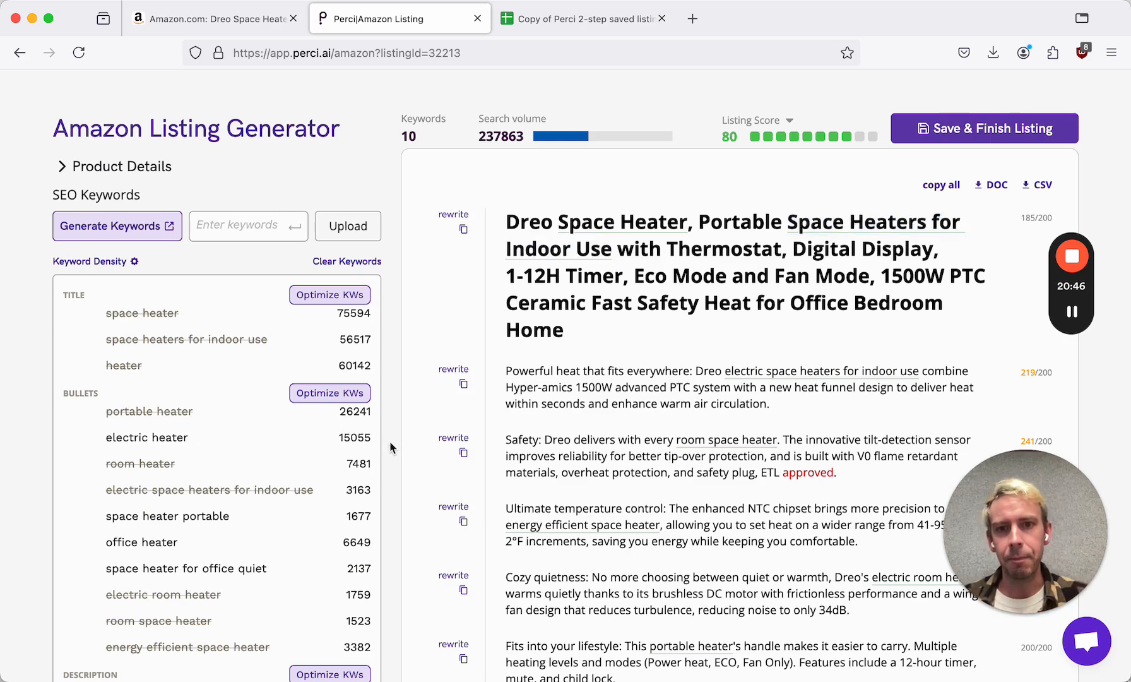
scroll(389, 442, "up", 1)
scroll(391, 448, "up", 1)
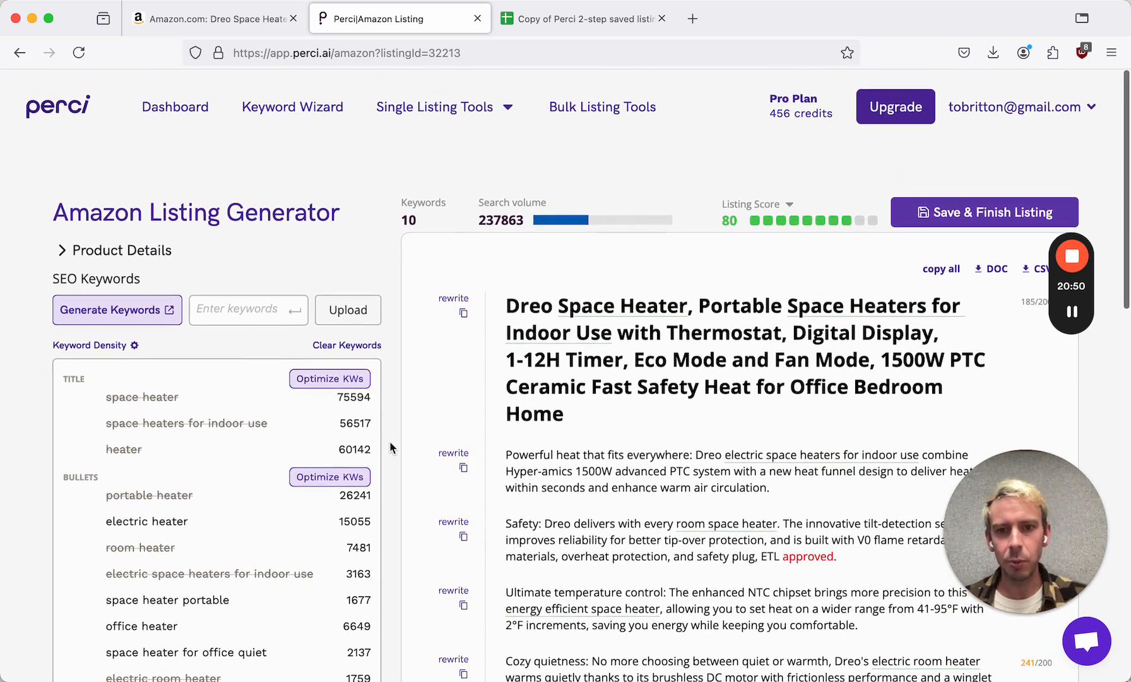
scroll(389, 448, "down", 2)
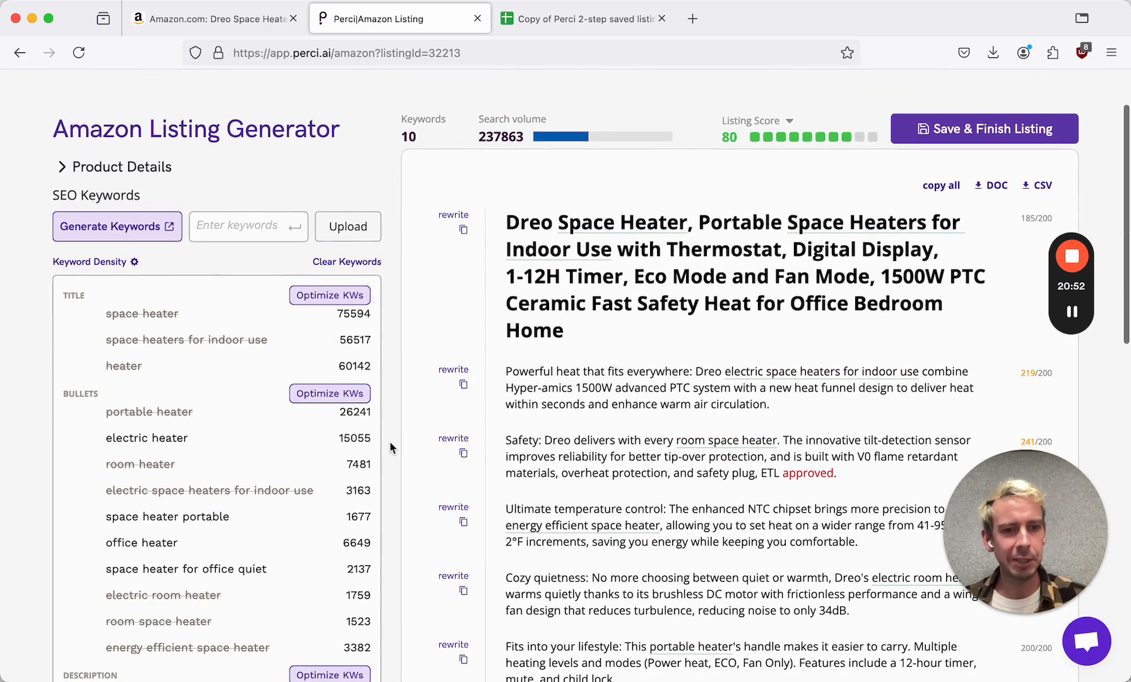